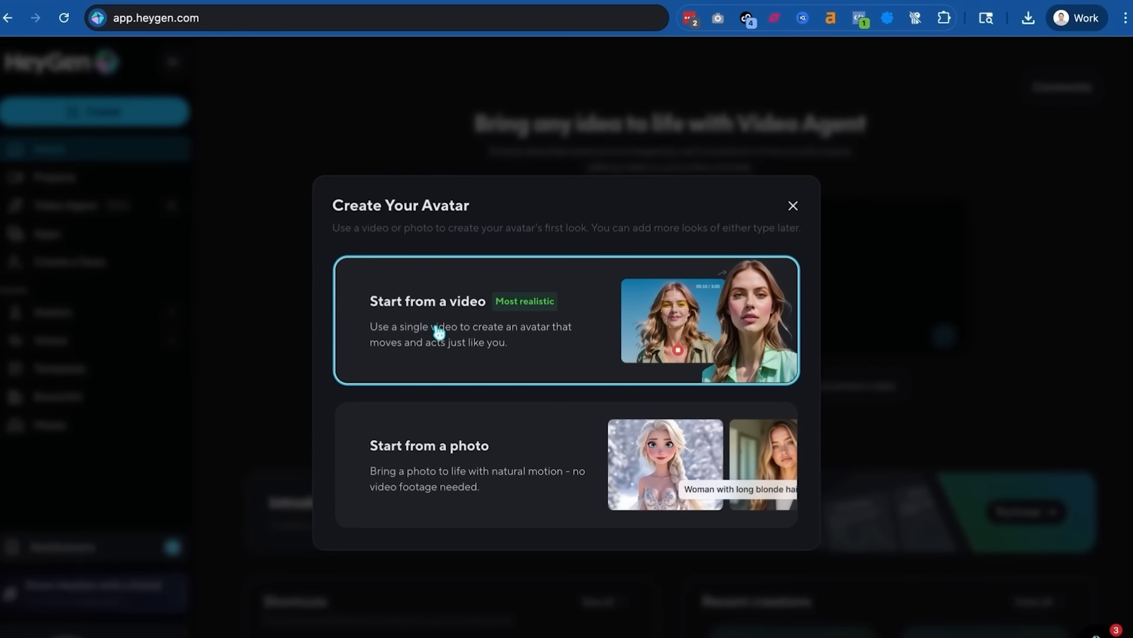
# - Choose to create the avatar's first look from a video
pyautogui.click(439, 333)
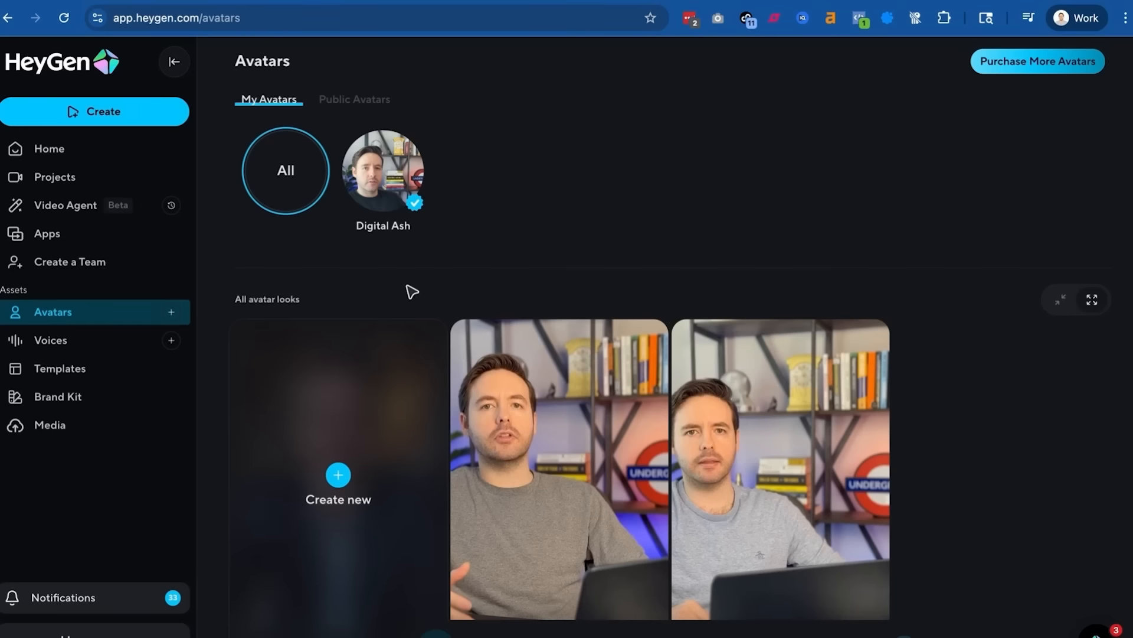
# - Review the existing avatar looks and view the options for creating a new avatar, leaving without choosing one
pyautogui.moveTo(408, 176)
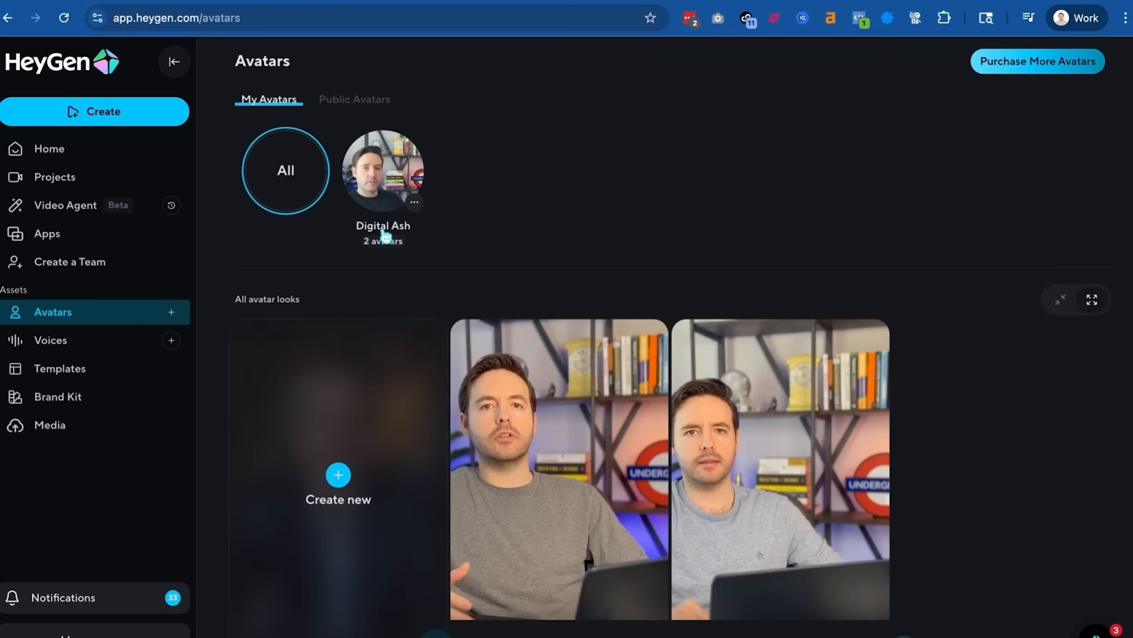
pyautogui.scroll(-1, 543, 240)
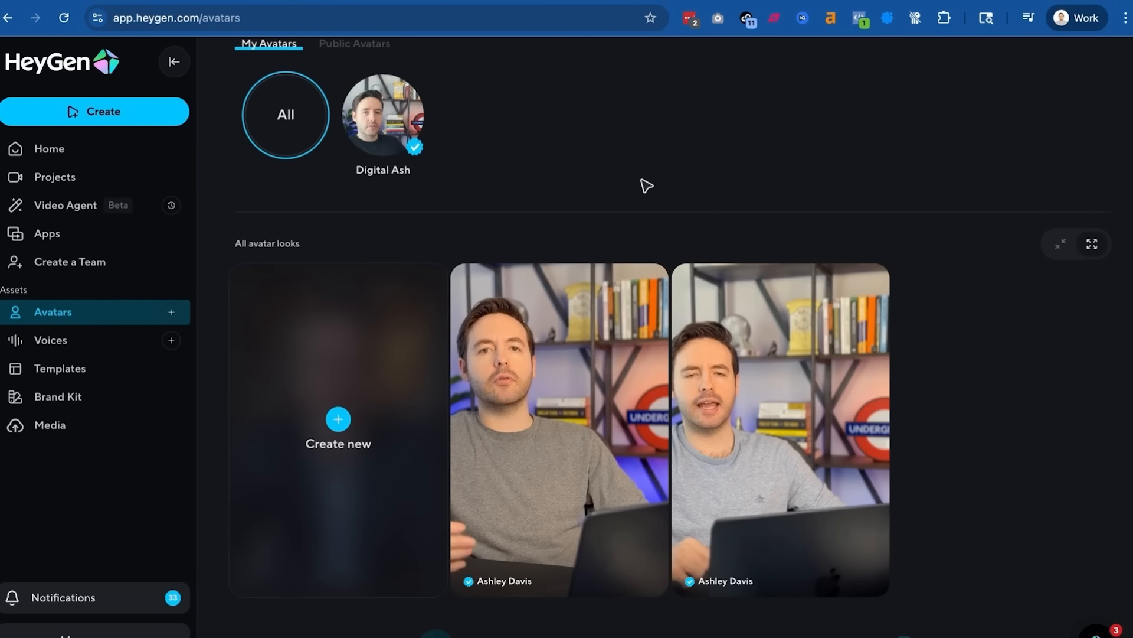
pyautogui.click(337, 420)
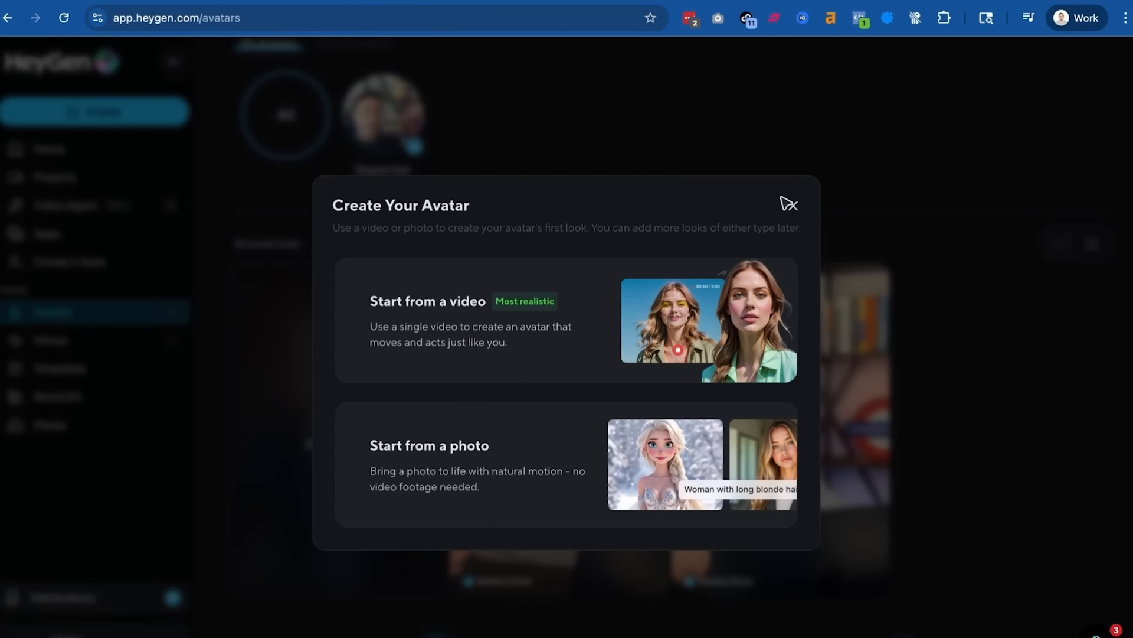
pyautogui.click(793, 206)
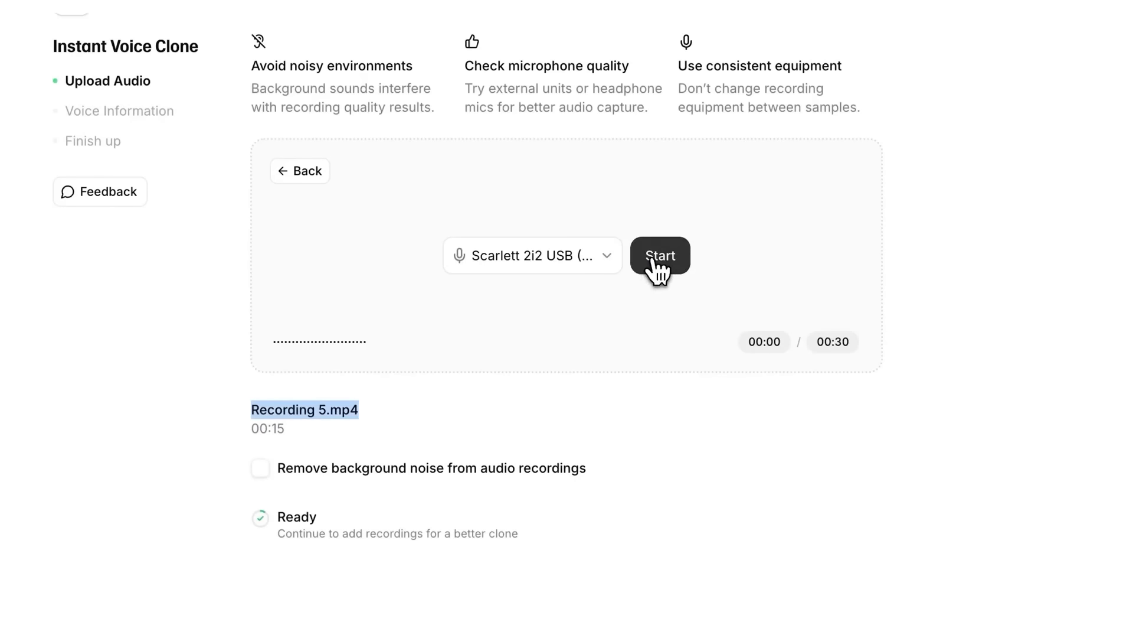
# - Start recording a sample for the Instant Voice Clone with the Scarlett 2i2 USB microphone
pyautogui.click(653, 262)
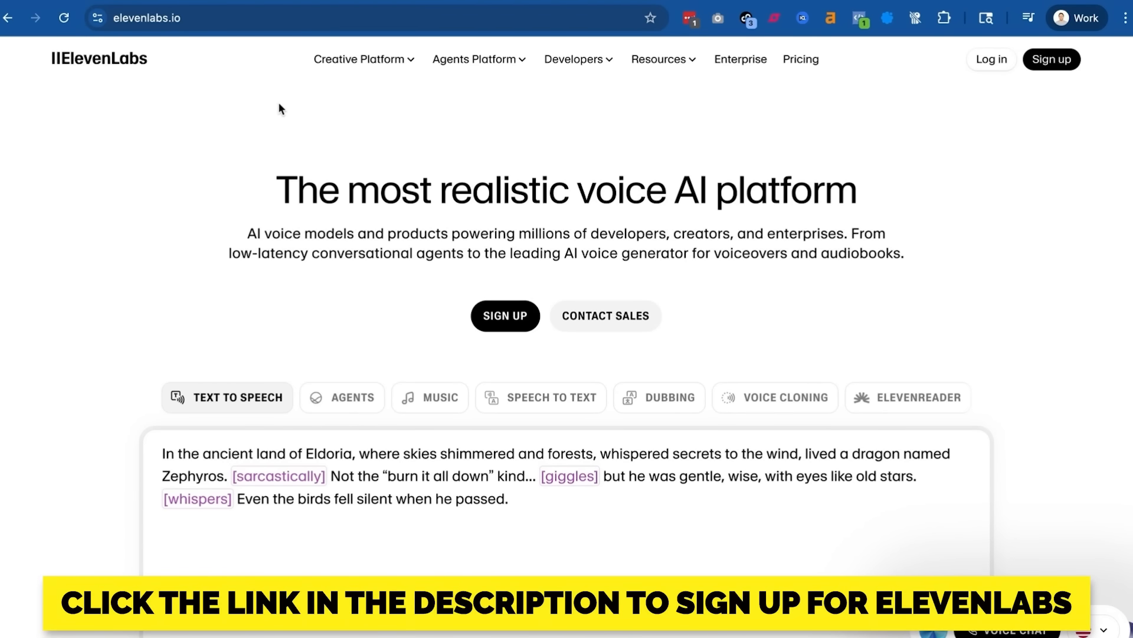
# - View the ElevenLabs pricing plans and highlight the name of the Creator plan
pyautogui.click(802, 59)
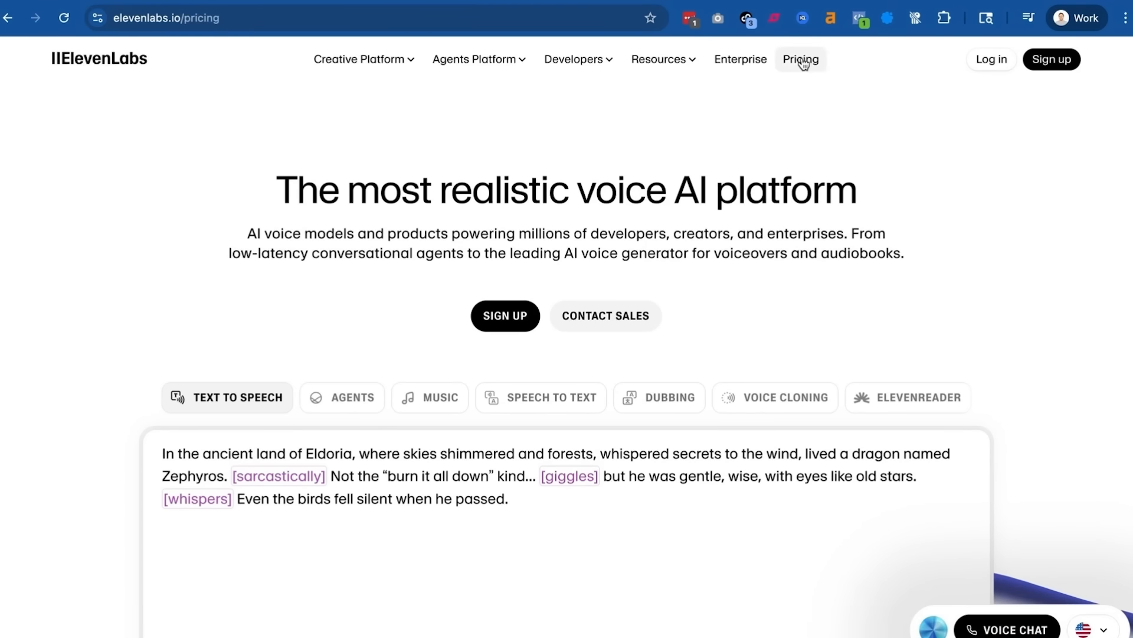
pyautogui.scroll(-1, 666, 204)
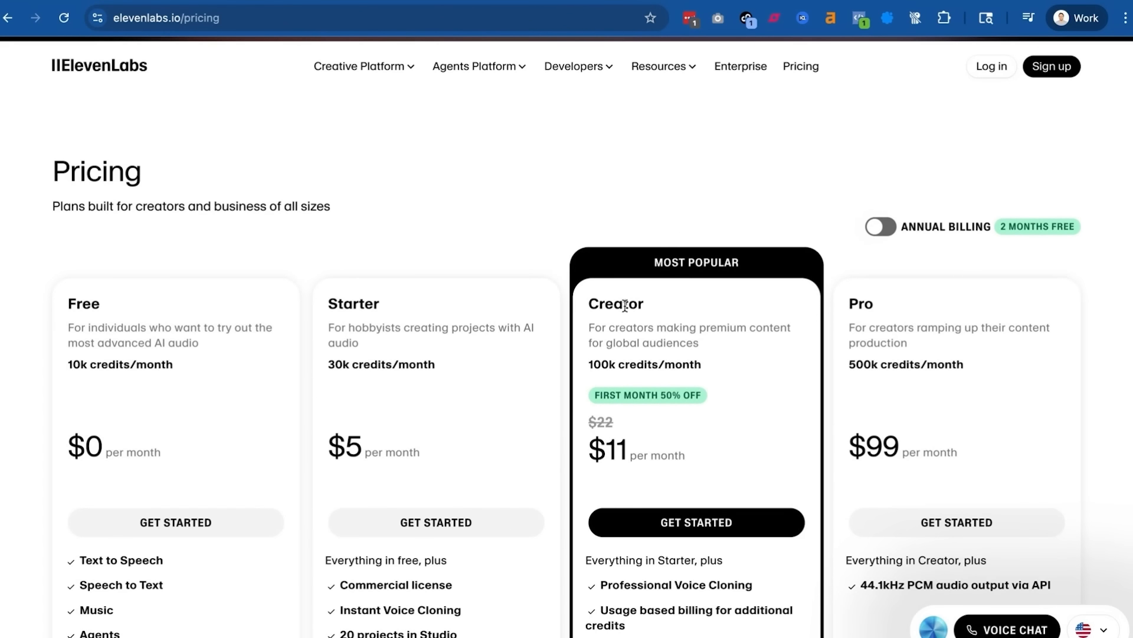
pyautogui.moveTo(589, 307); pyautogui.dragTo(646, 307)
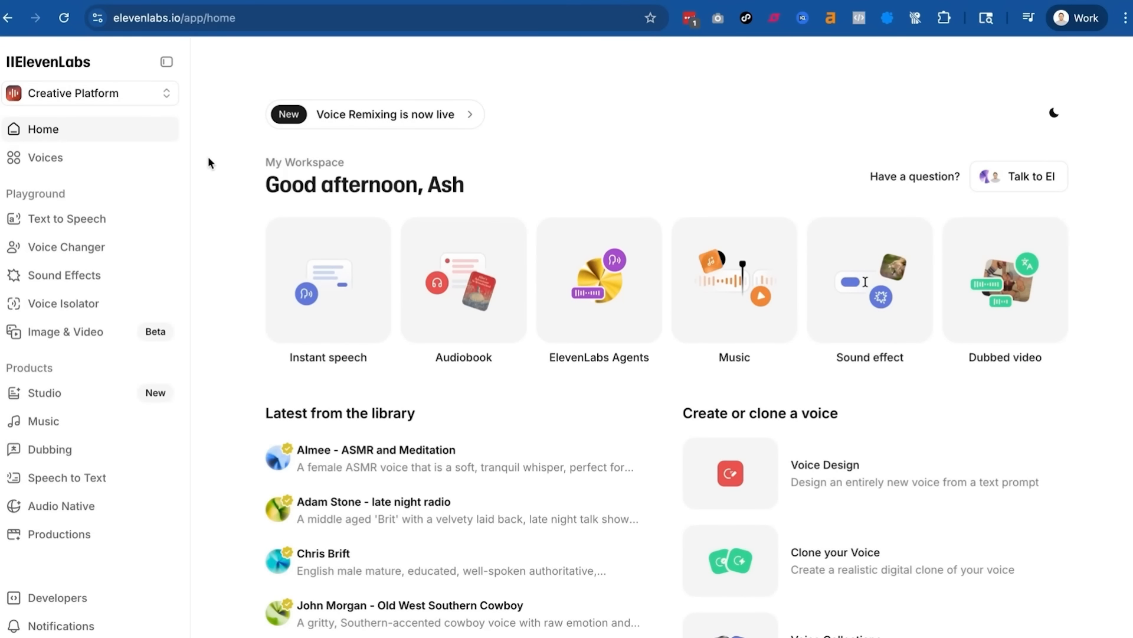
# - View the available methods for adding a new voice in ElevenLabs and close the list
pyautogui.moveTo(108, 161)
pyautogui.click(167, 161)
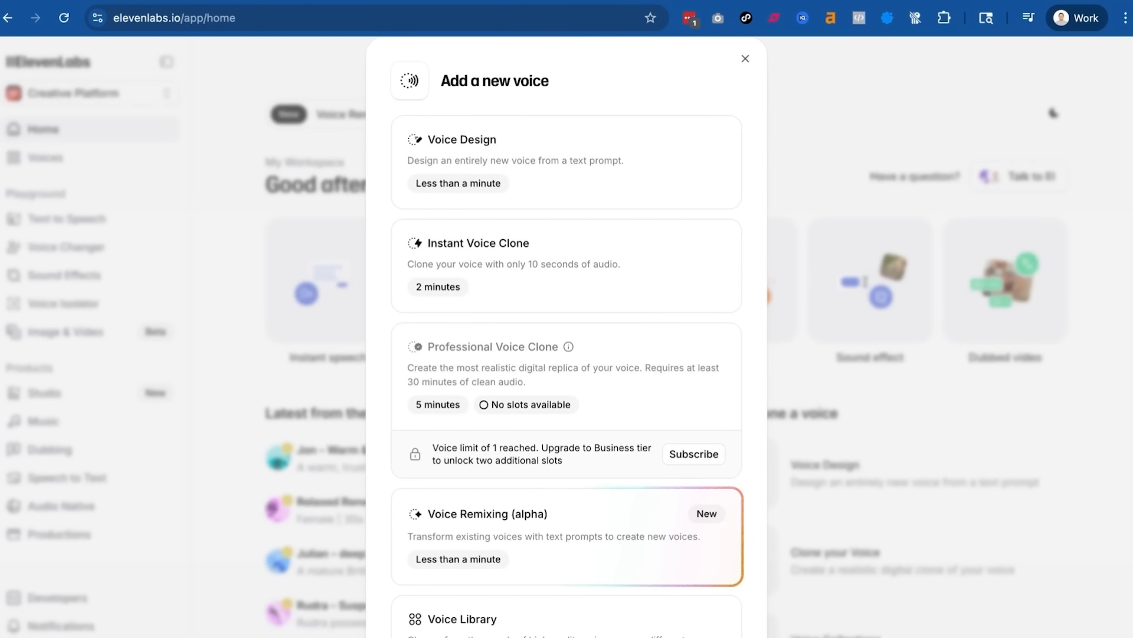
pyautogui.click(746, 61)
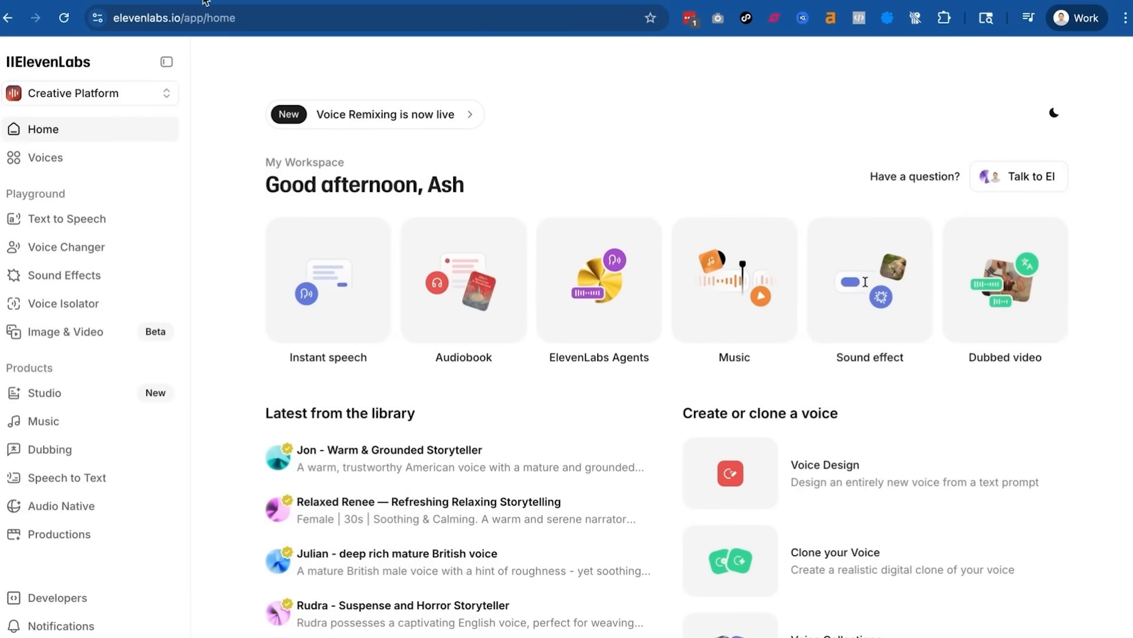
# - Switch to HeyGen and open the third-party voice import for ElevenLabs, going to its API key entry
pyautogui.click(203, 1)
pyautogui.click(49, 341)
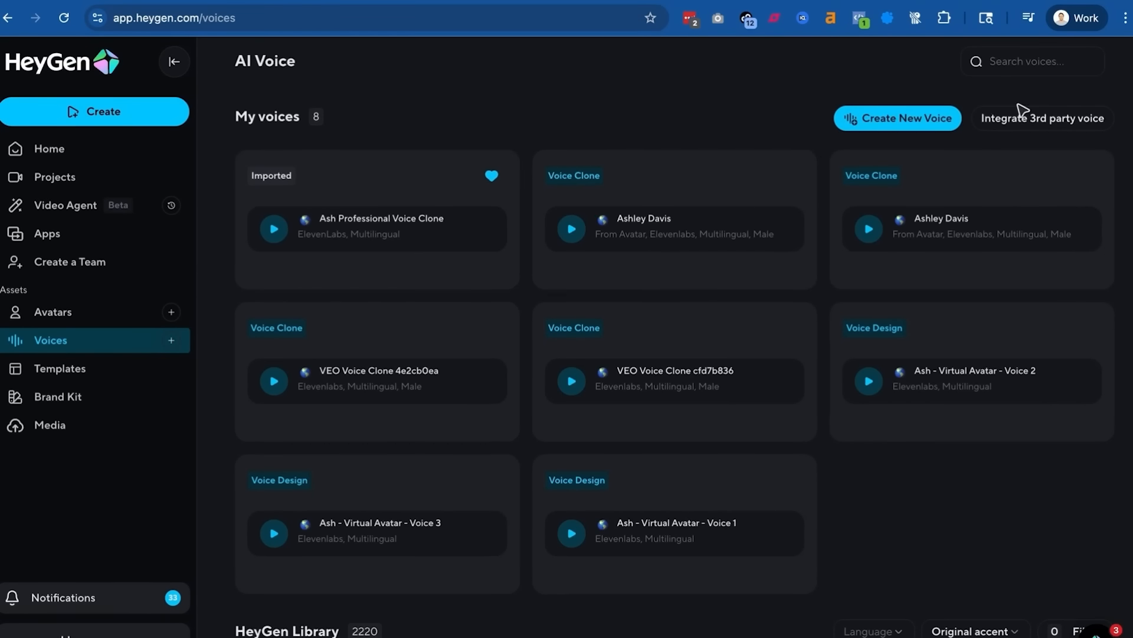
pyautogui.click(1003, 118)
pyautogui.click(168, 137)
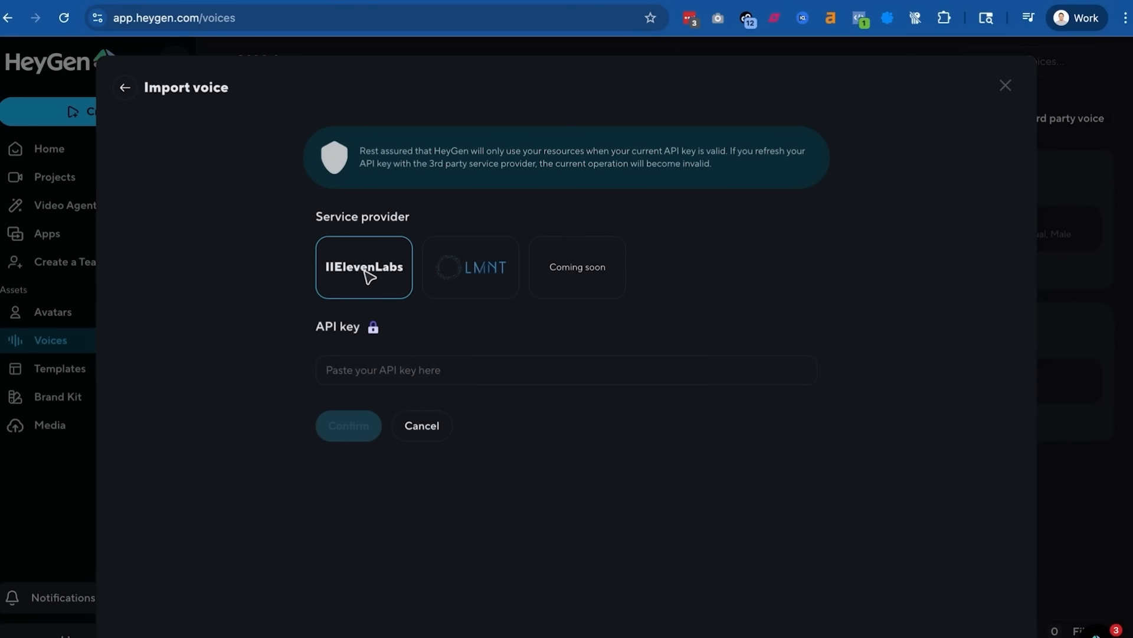
pyautogui.click(357, 372)
# - Switch to ElevenLabs, open the form for a new developer API key, examine its endpoint and administration permissions, and close it
pyautogui.hotkey('ctrl', 'Tab')
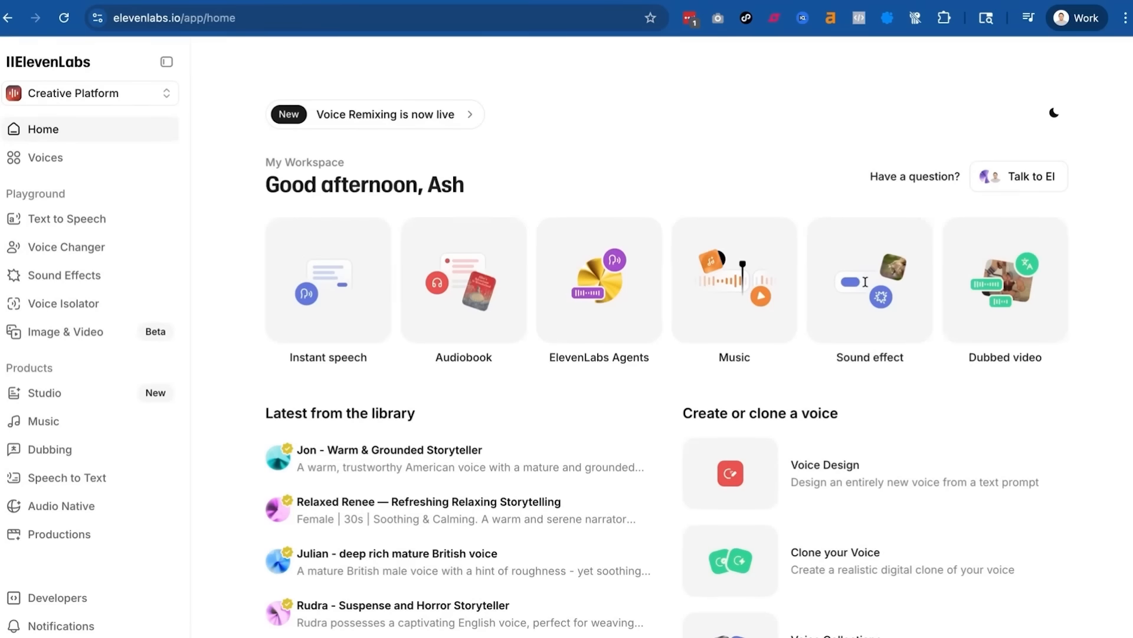
pyautogui.click(47, 601)
pyautogui.click(361, 171)
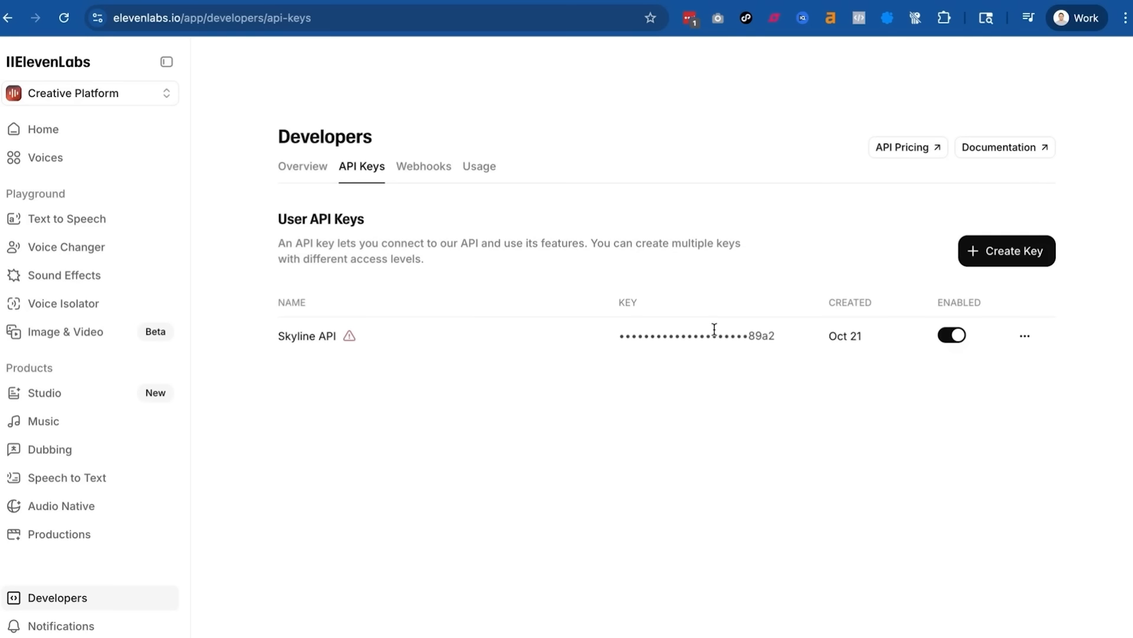
pyautogui.click(1010, 260)
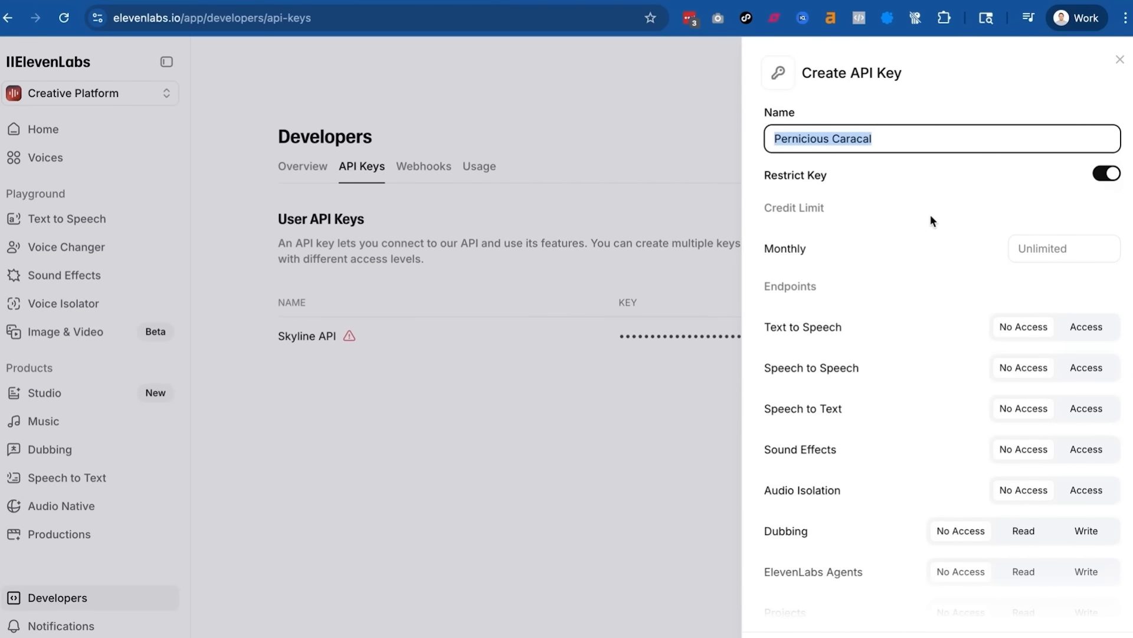
pyautogui.scroll(-5, 967, 295)
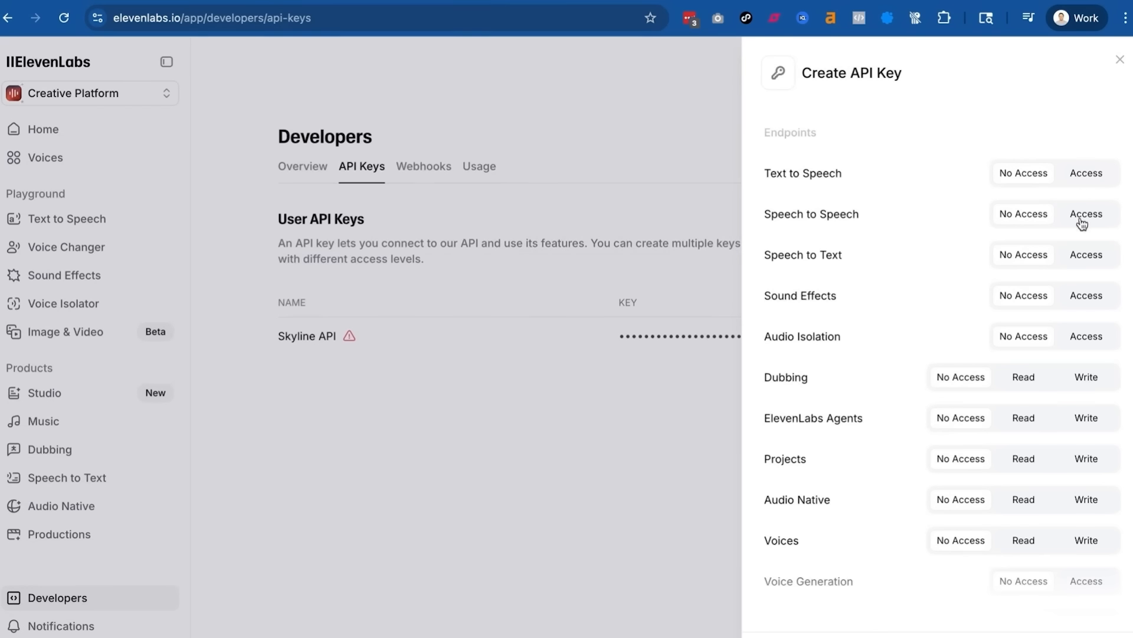
pyautogui.scroll(-1, 1083, 219)
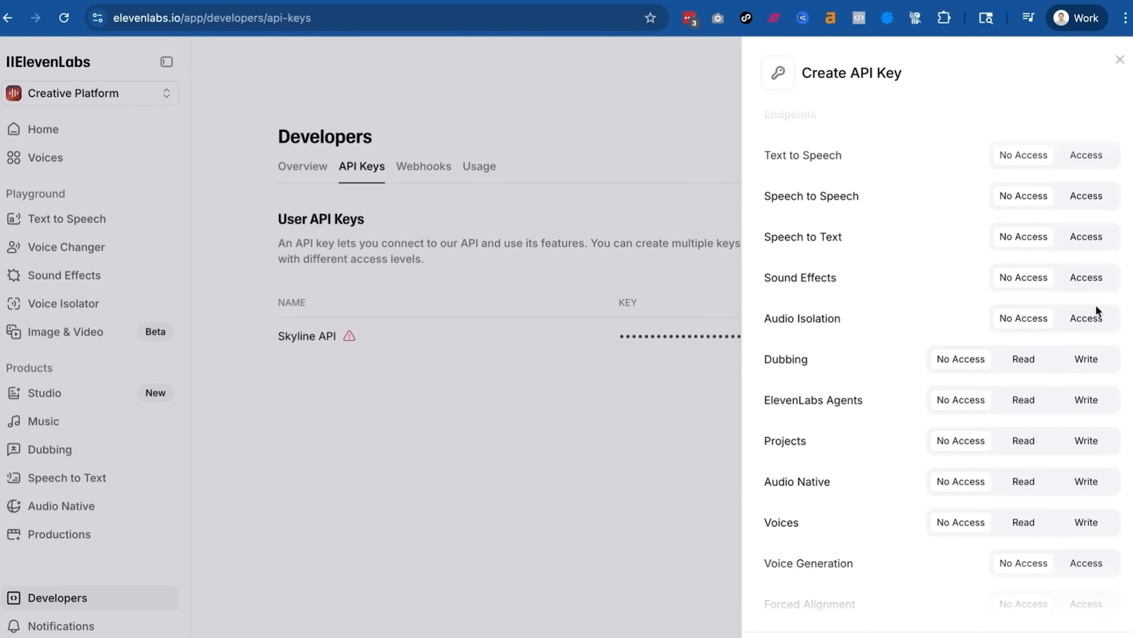
pyautogui.scroll(-3, 1094, 322)
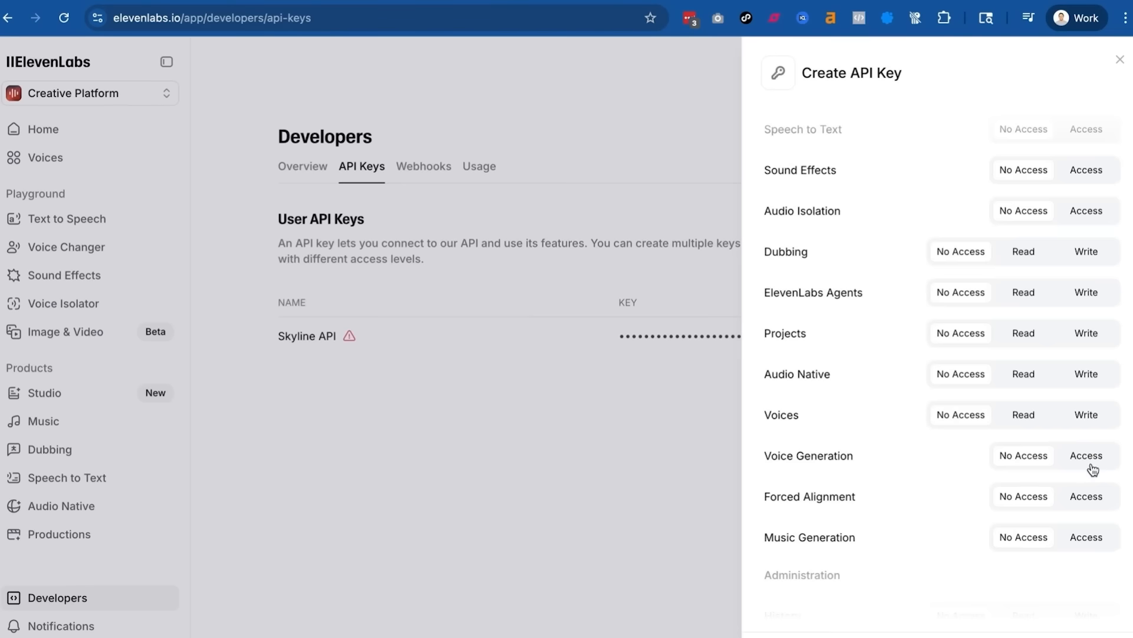
pyautogui.scroll(-5, 1090, 331)
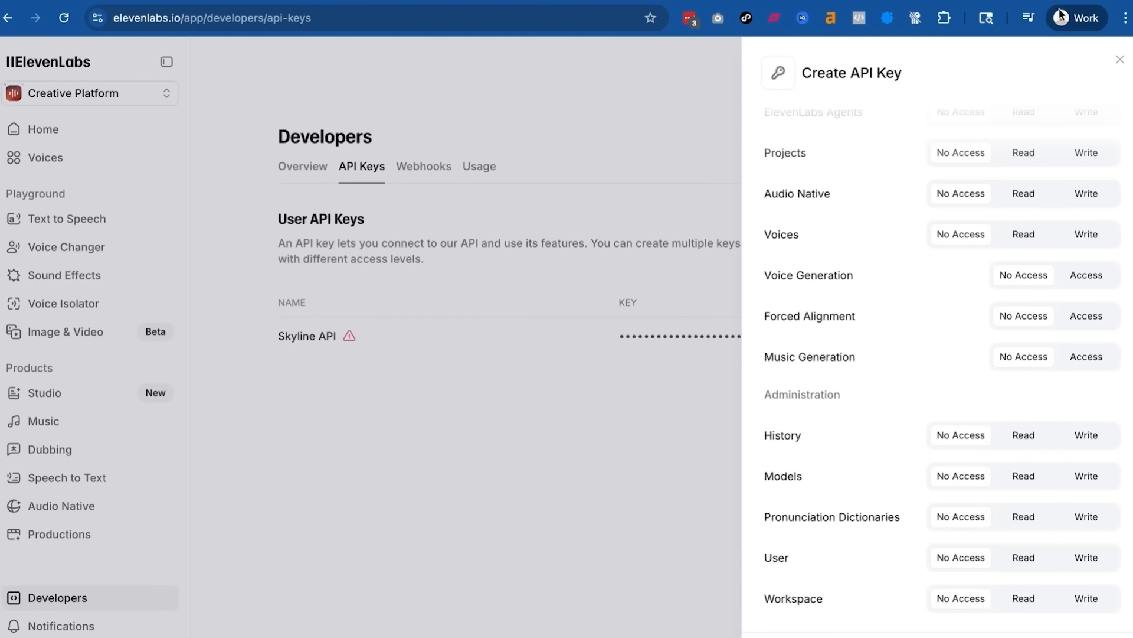
pyautogui.click(1119, 63)
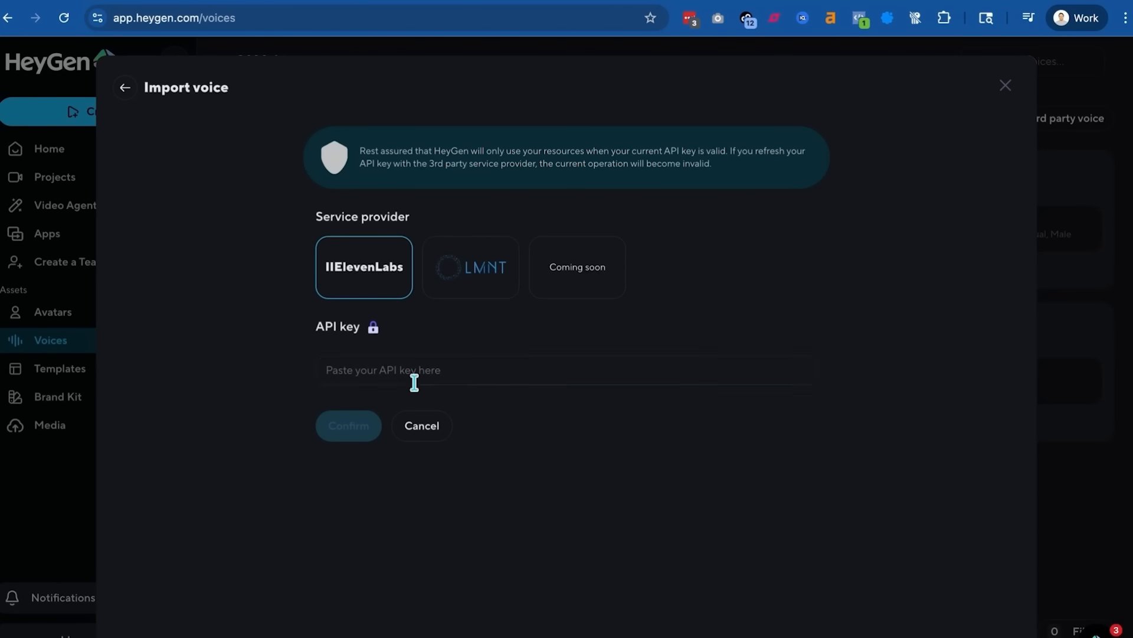
# - Return to HeyGen, close the ElevenLabs voice import without entering an API key, and go to the avatars page
pyautogui.click(415, 383)
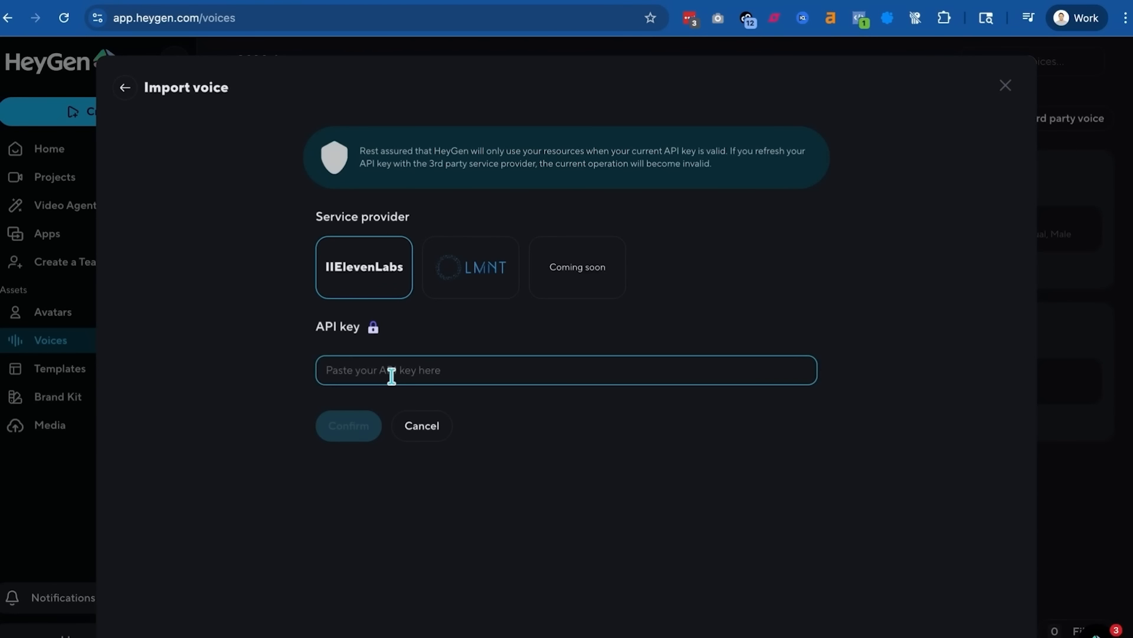
pyautogui.click(344, 438)
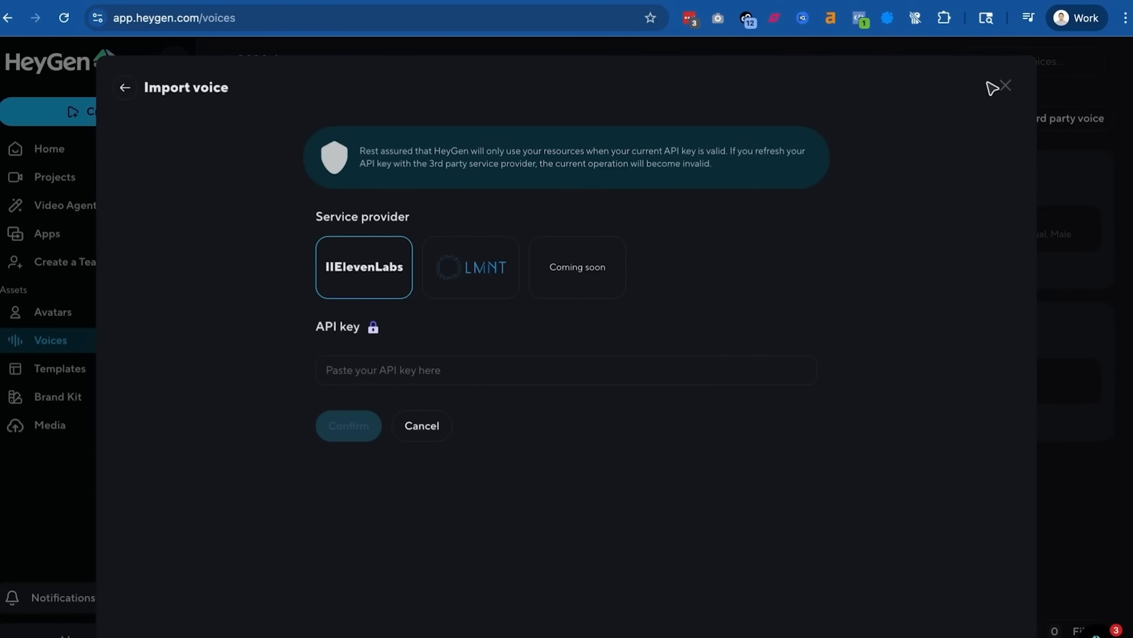
pyautogui.click(1011, 86)
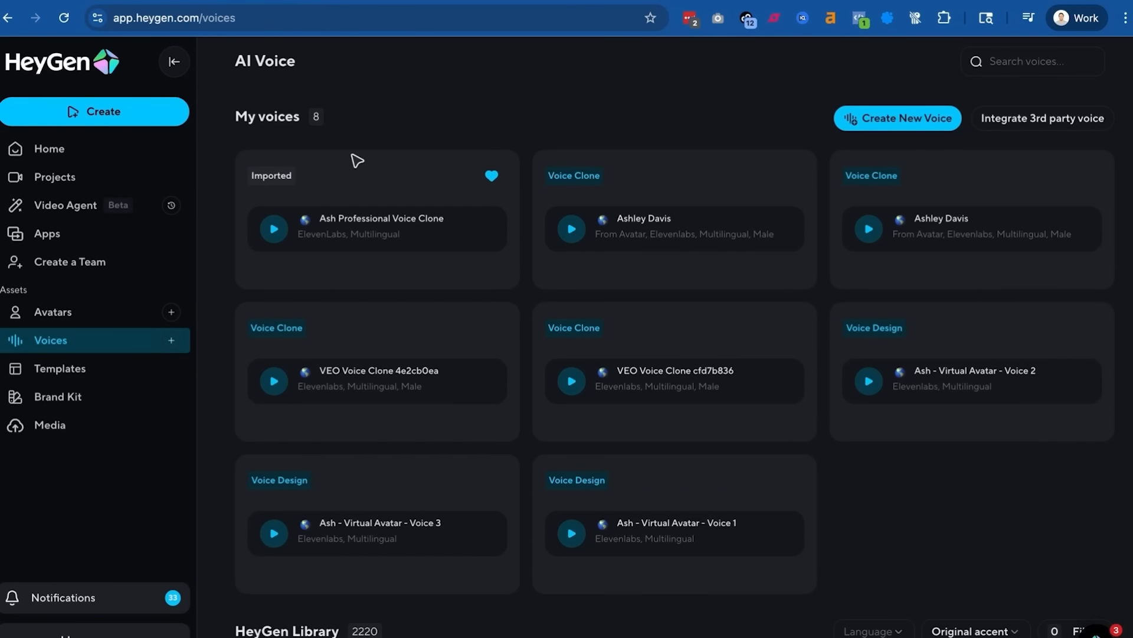
pyautogui.click(69, 324)
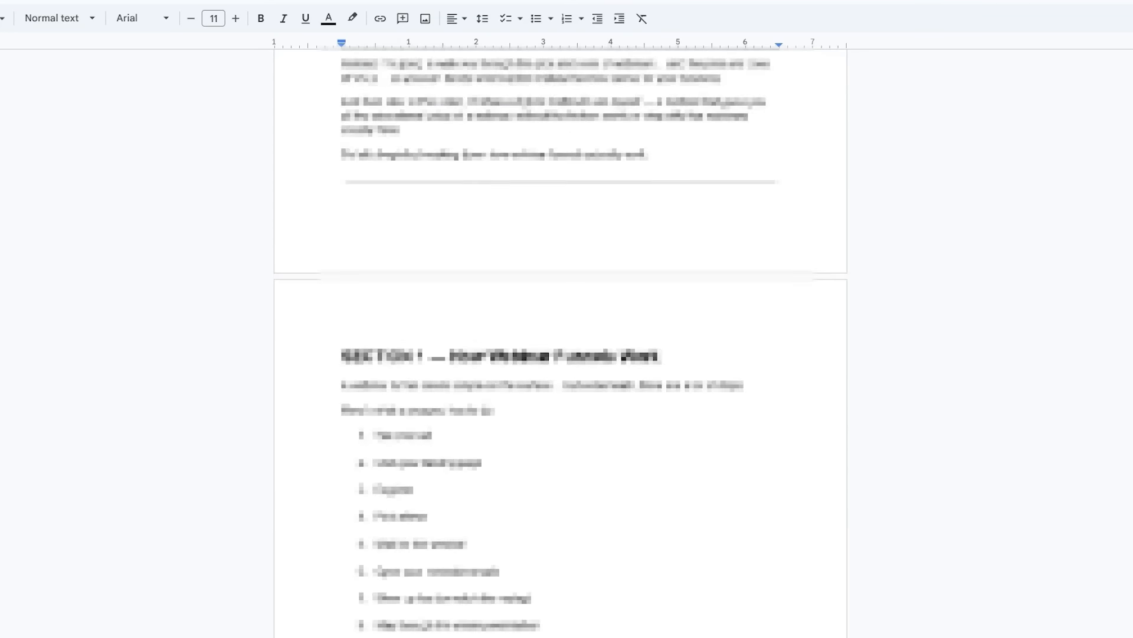
# - Skim the sections of the webinar funnel script document in Google Docs
pyautogui.scroll(-20, 561, 343)
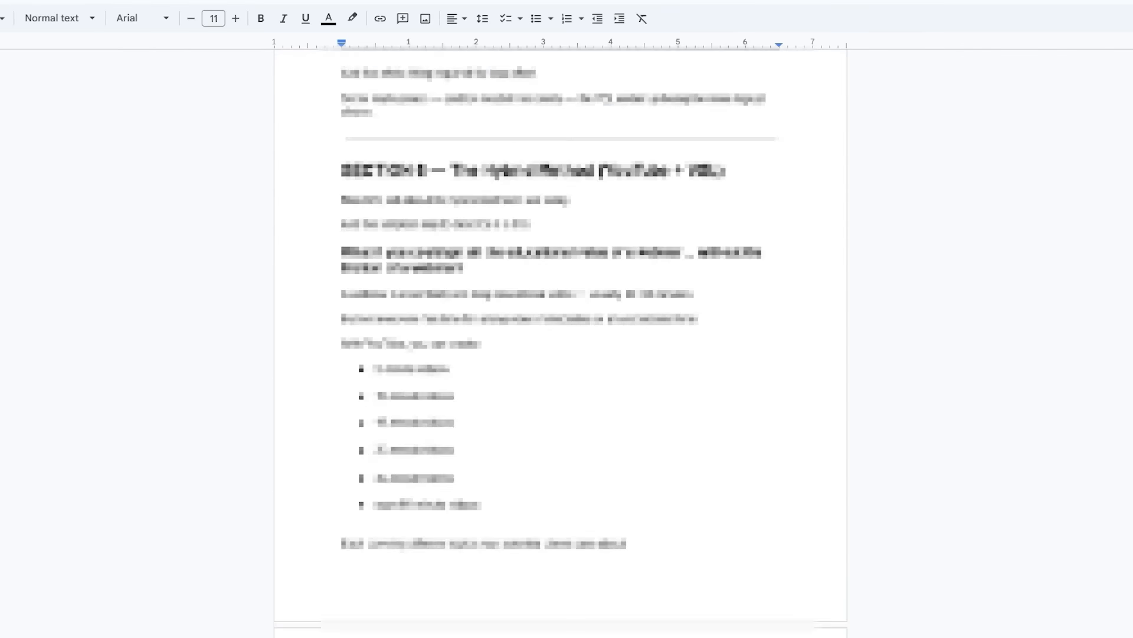
pyautogui.scroll(-10, 561, 342)
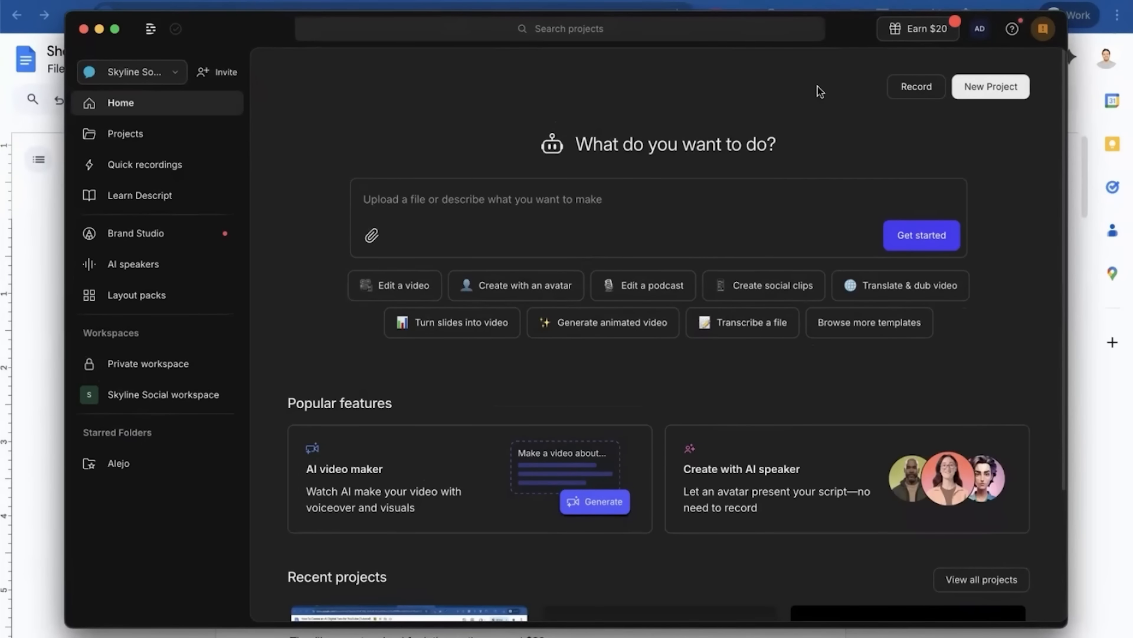
# - Start an audio-only recording in a new Descript project with the default Shure microphone
pyautogui.click(916, 87)
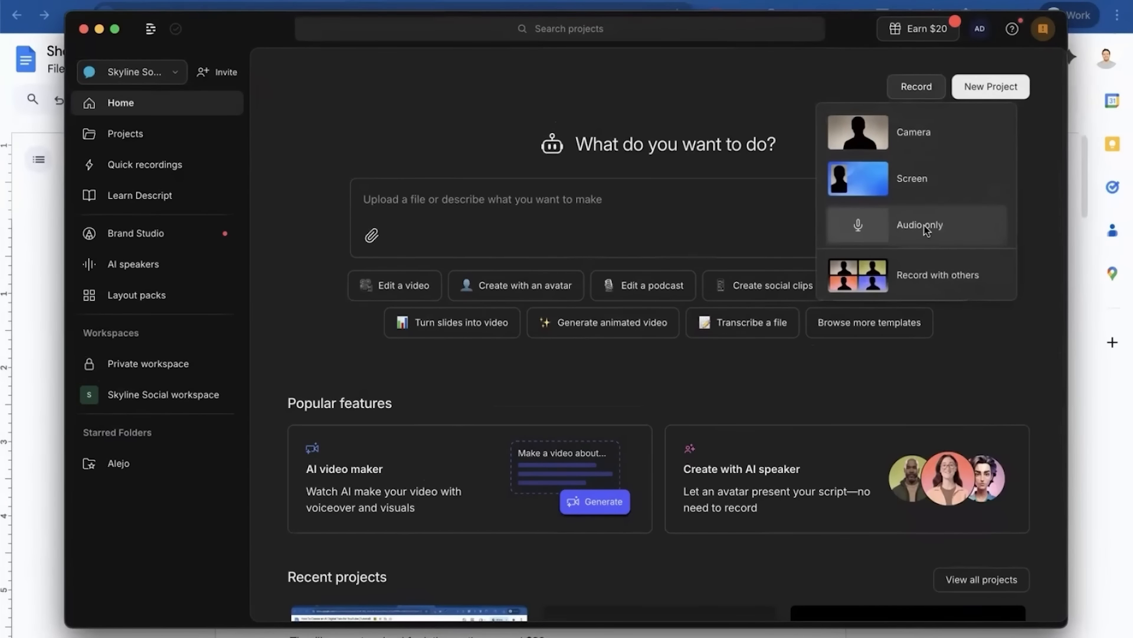
pyautogui.click(926, 225)
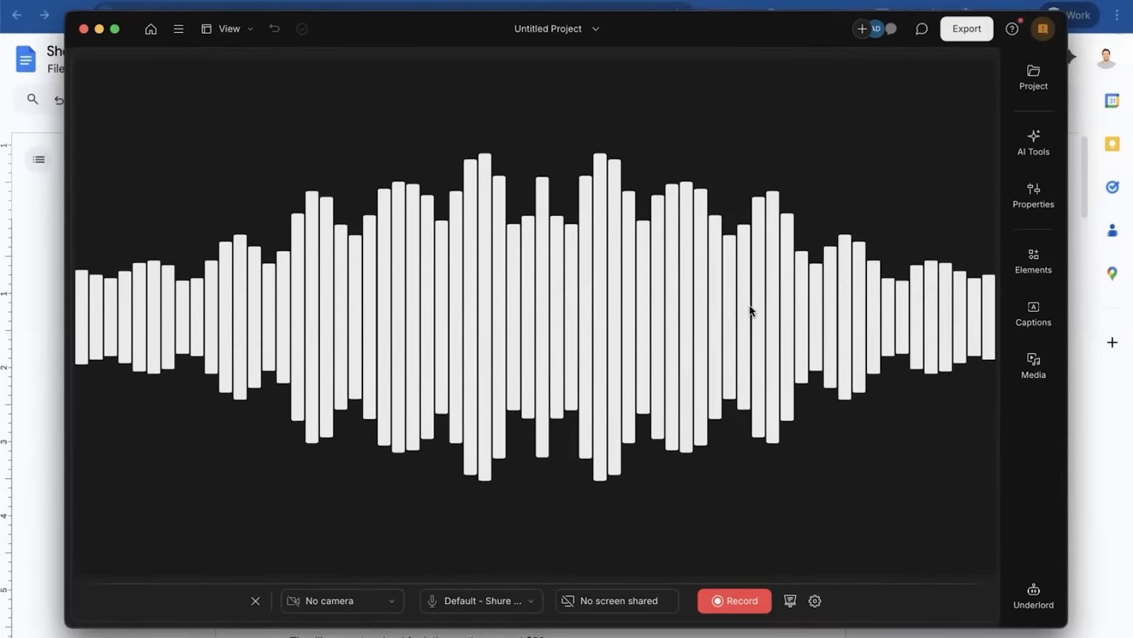
pyautogui.click(734, 601)
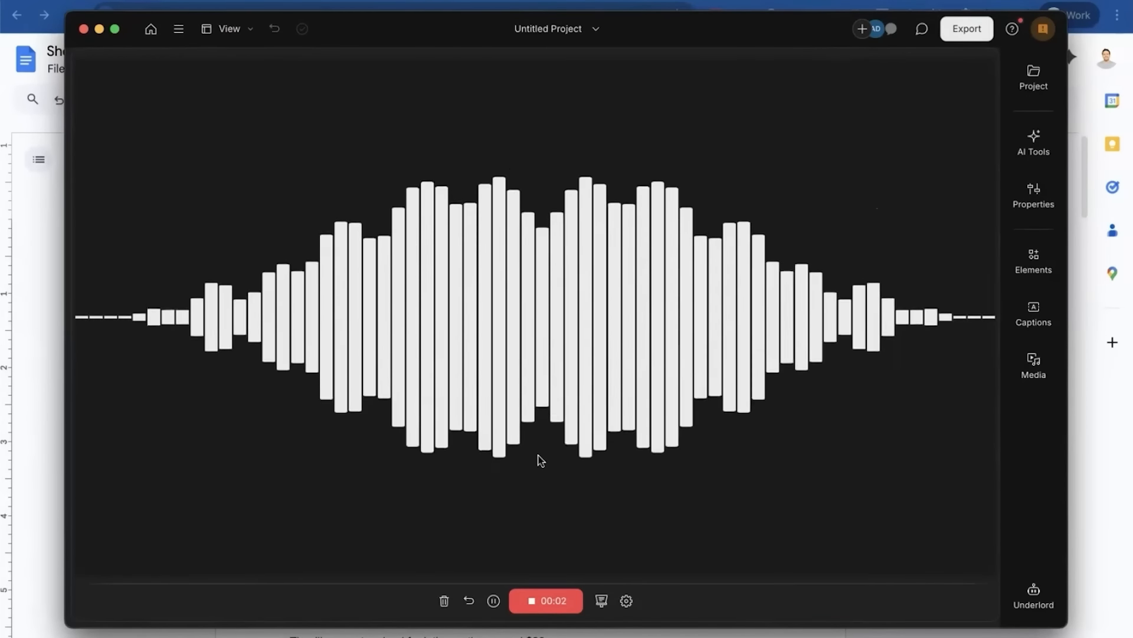
# - Read the opening of the "Should I buy leads for my business?" script in Google Docs during the recording, and return to Descript
pyautogui.press('super+Tab')
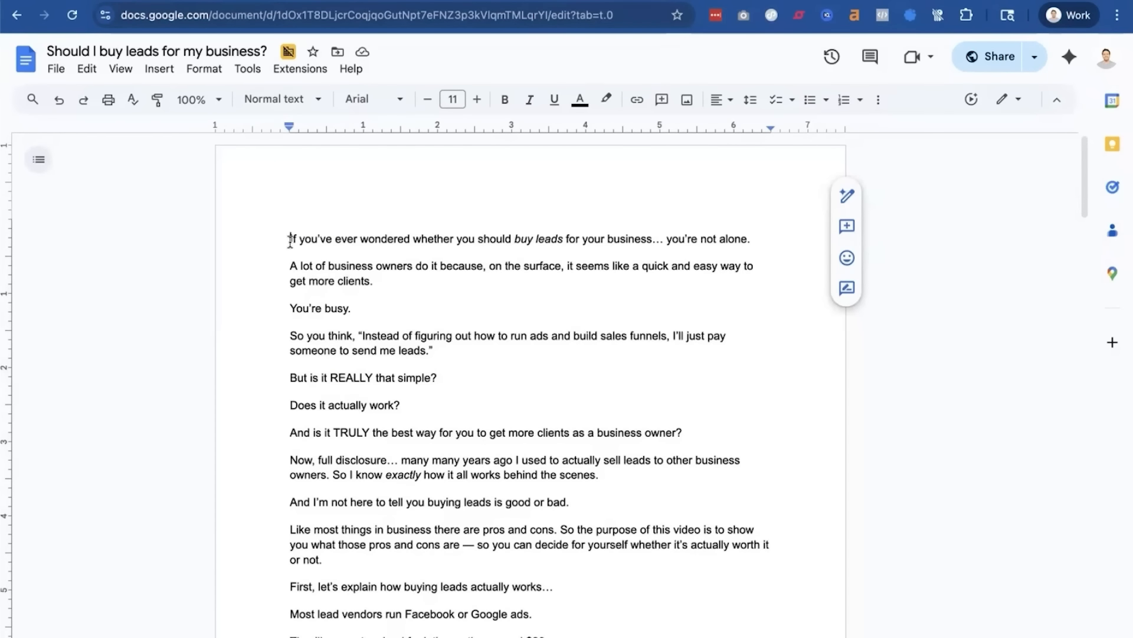
pyautogui.moveTo(289, 236); pyautogui.dragTo(408, 285)
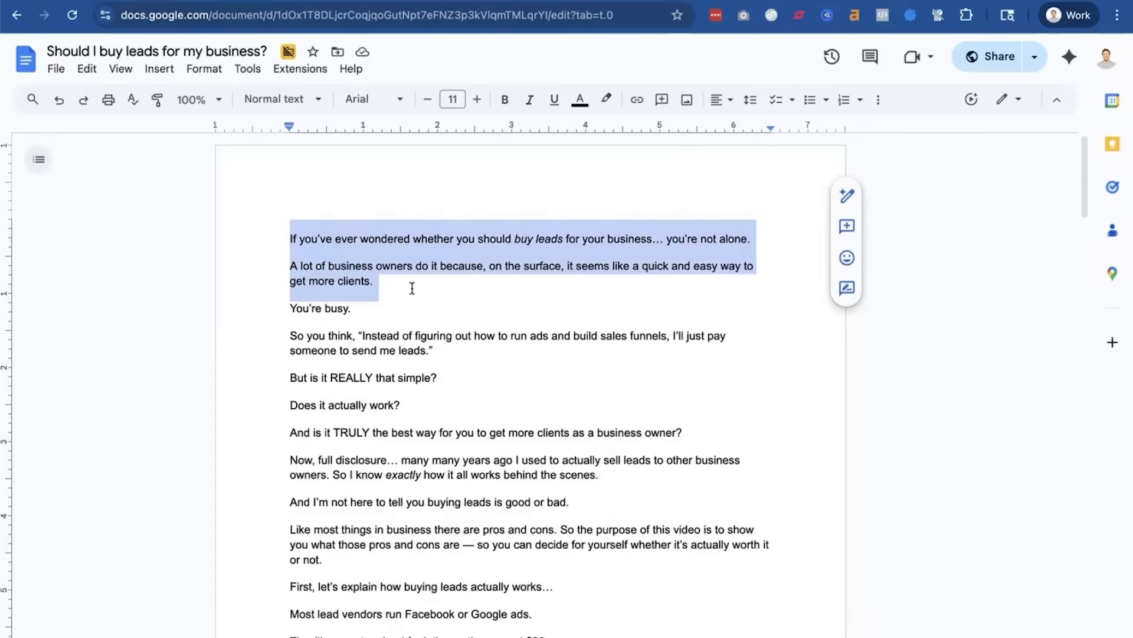
pyautogui.click(494, 314)
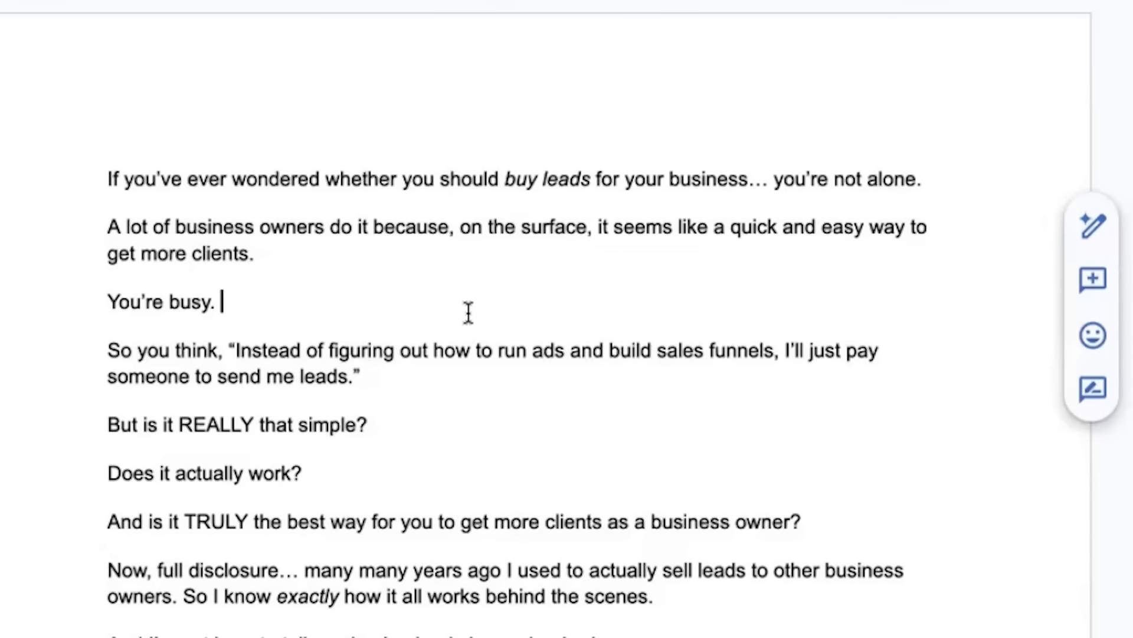
pyautogui.press('super+Tab')
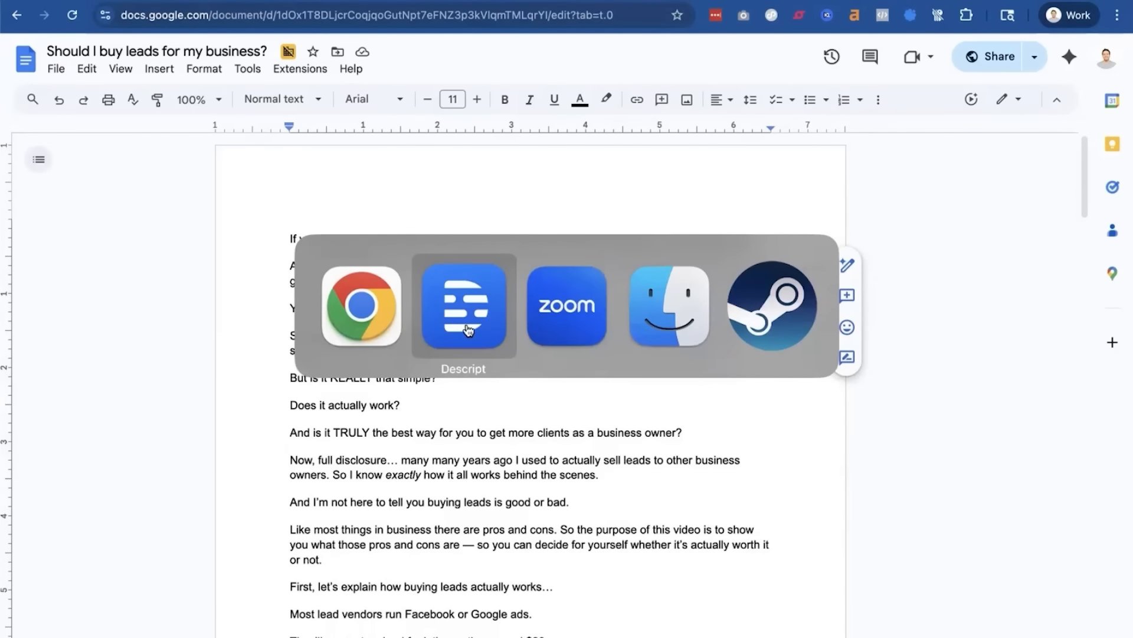
pyautogui.click(468, 330)
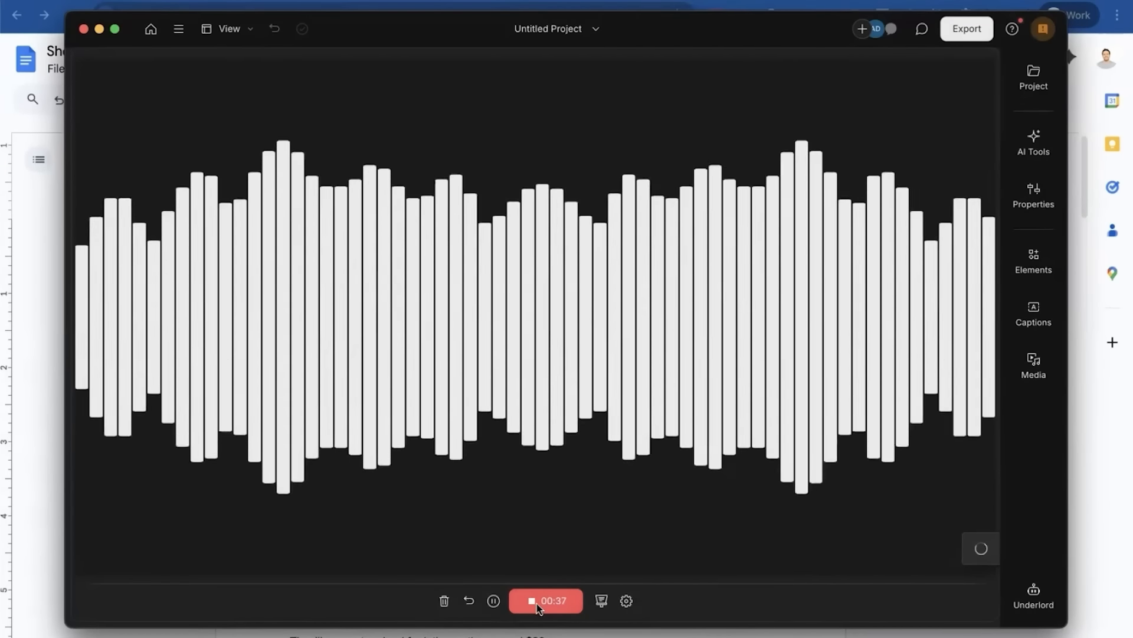
# - Stop the narration recording and check the transcript generated from it
pyautogui.click(543, 602)
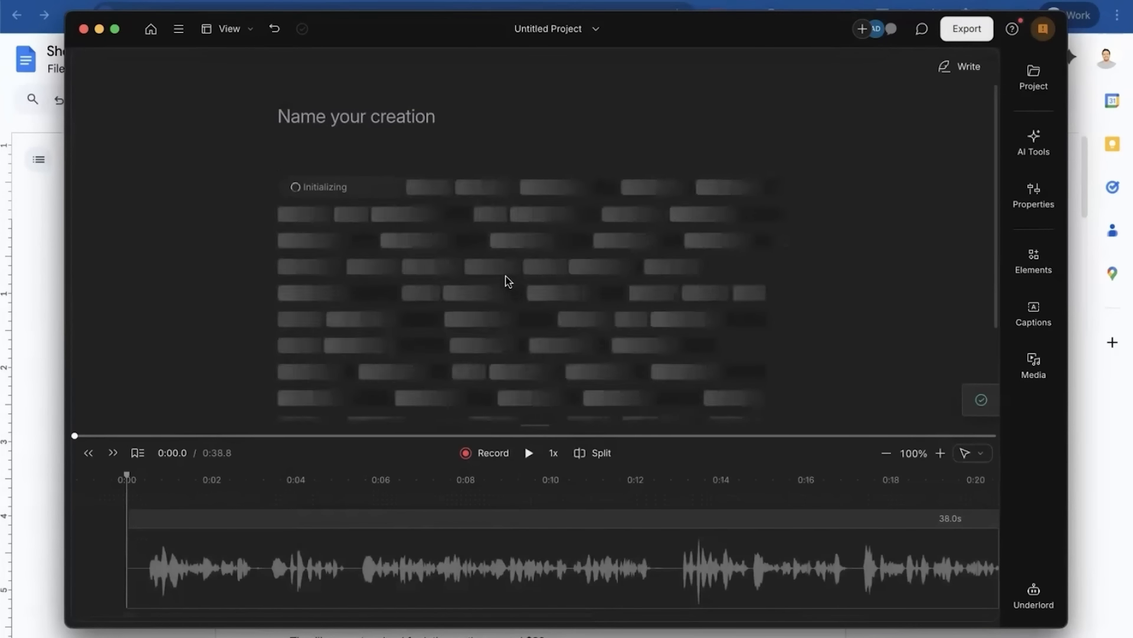
pyautogui.scroll(-2, 504, 276)
pyautogui.scroll(1, 504, 275)
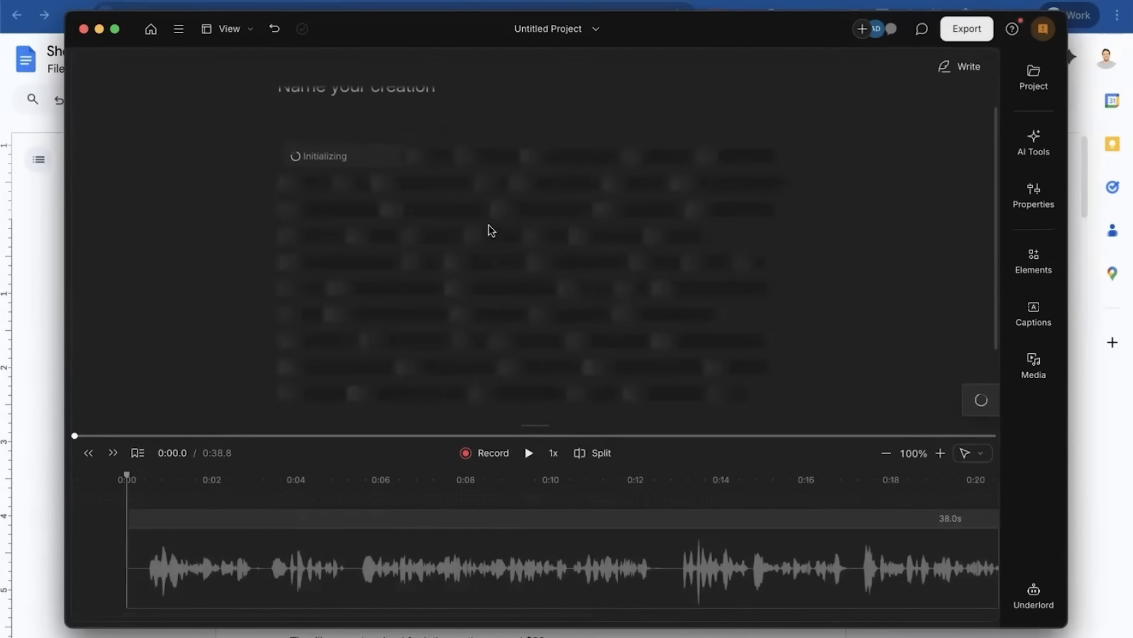
pyautogui.scroll(-1, 505, 273)
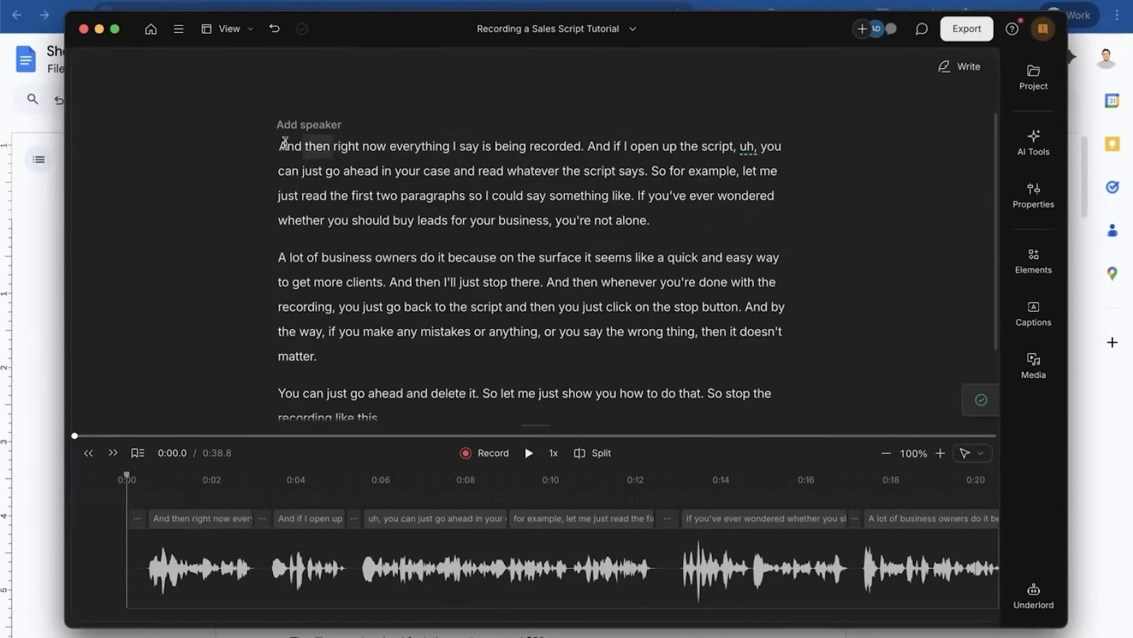
# - Try deleting the opening two sentences, ending in "whatever the script says.", from the transcript, and undo the deletion
pyautogui.moveTo(282, 146); pyautogui.dragTo(650, 170)
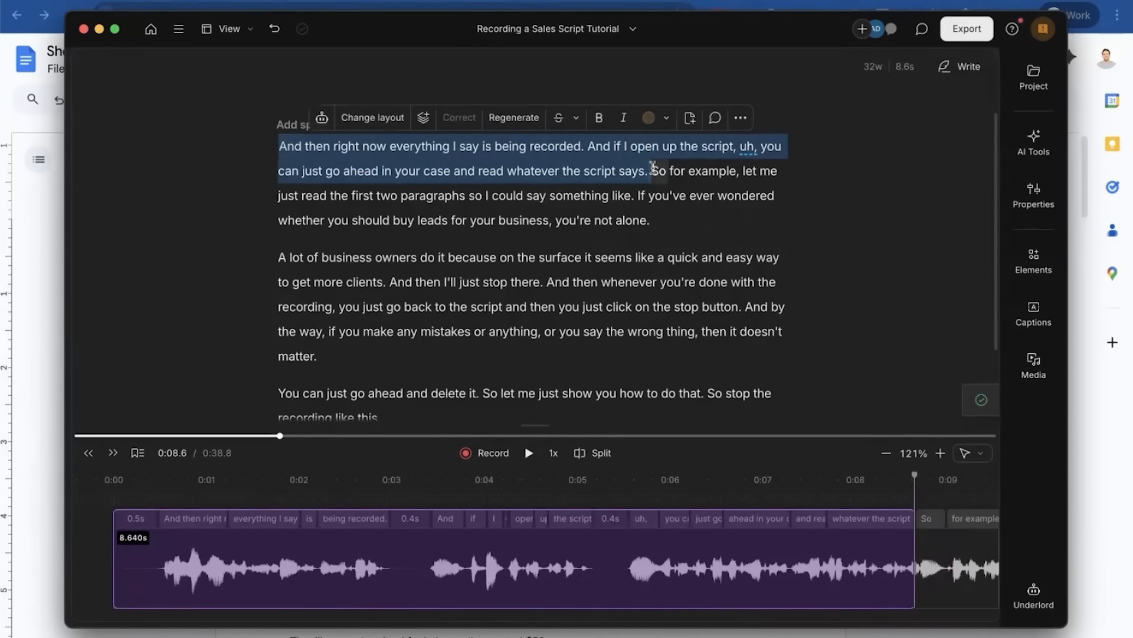
pyautogui.press('BackSpace')
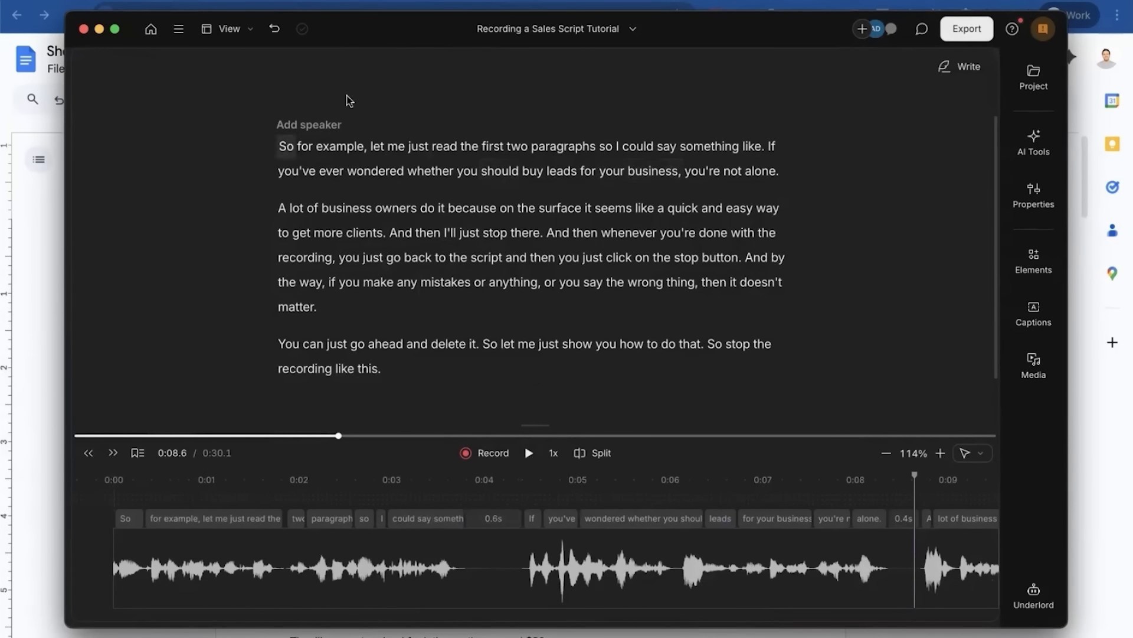
pyautogui.click(274, 29)
pyautogui.click(680, 183)
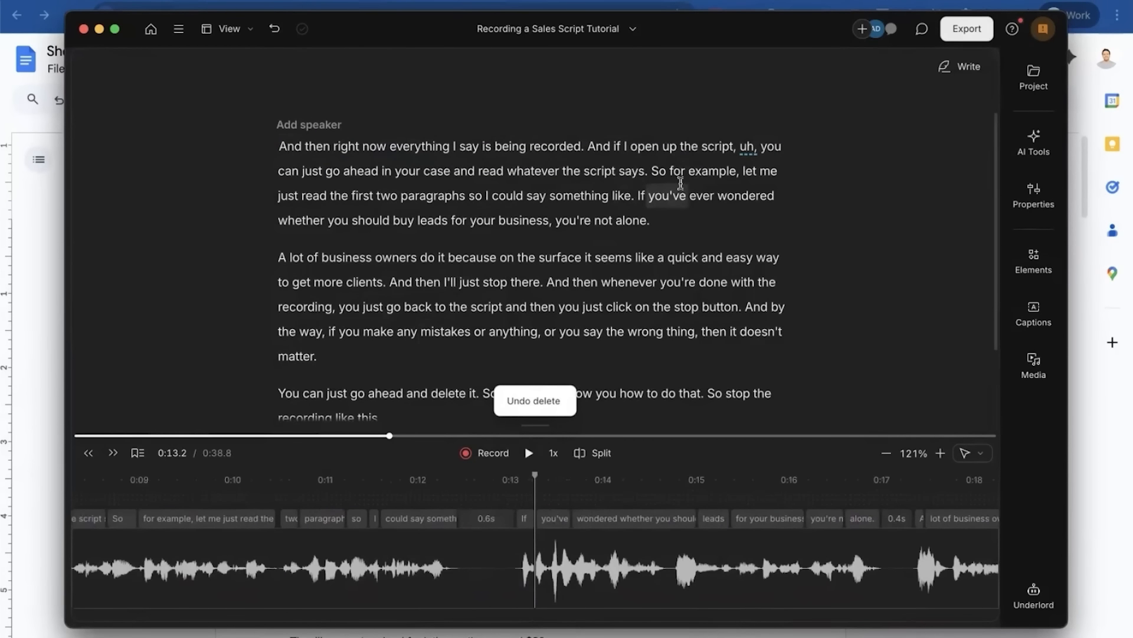
pyautogui.scroll(-3, 589, 326)
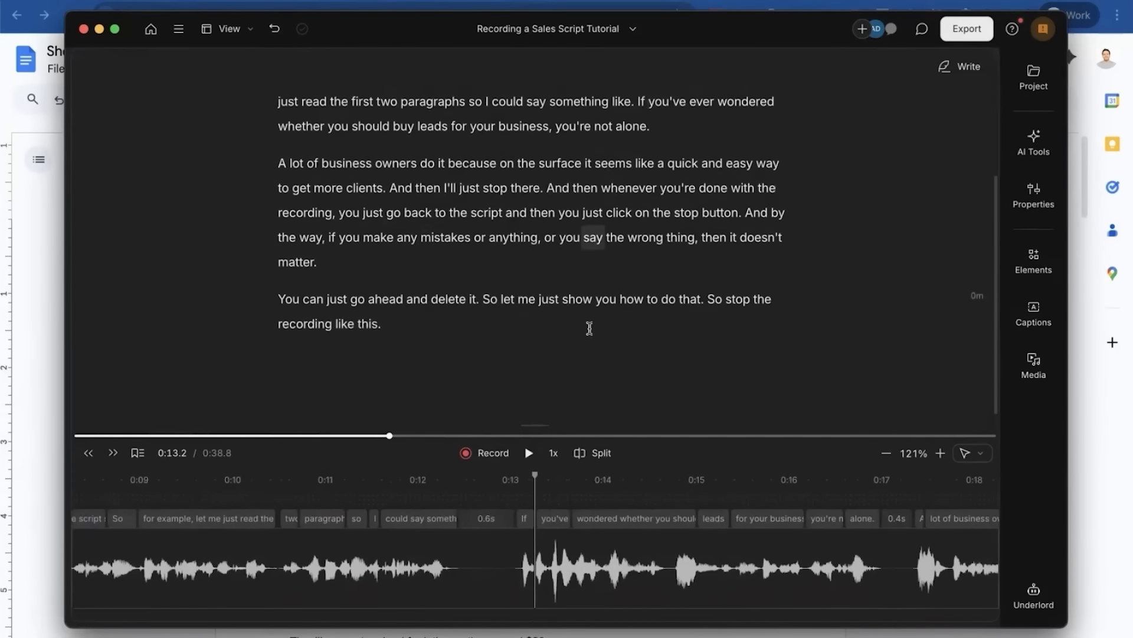
pyautogui.scroll(5, 589, 328)
pyautogui.scroll(-2, 611, 267)
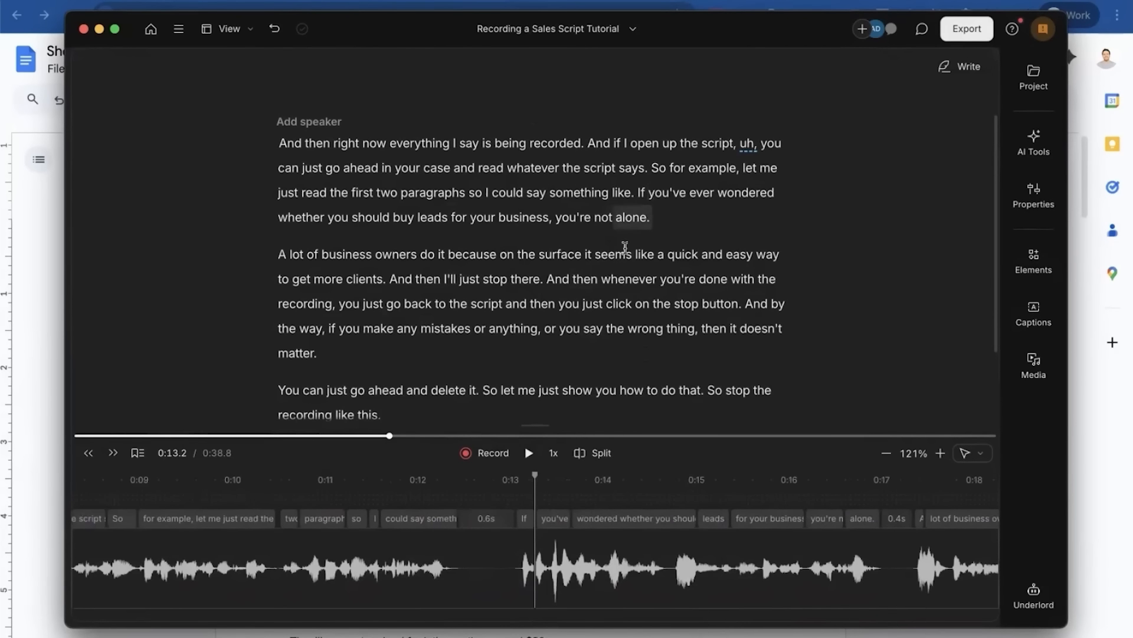
# - Shorten all word gaps of more than 0.5 s in the recording to 0.4 seconds with the Shorten word gaps tool
pyautogui.click(1032, 143)
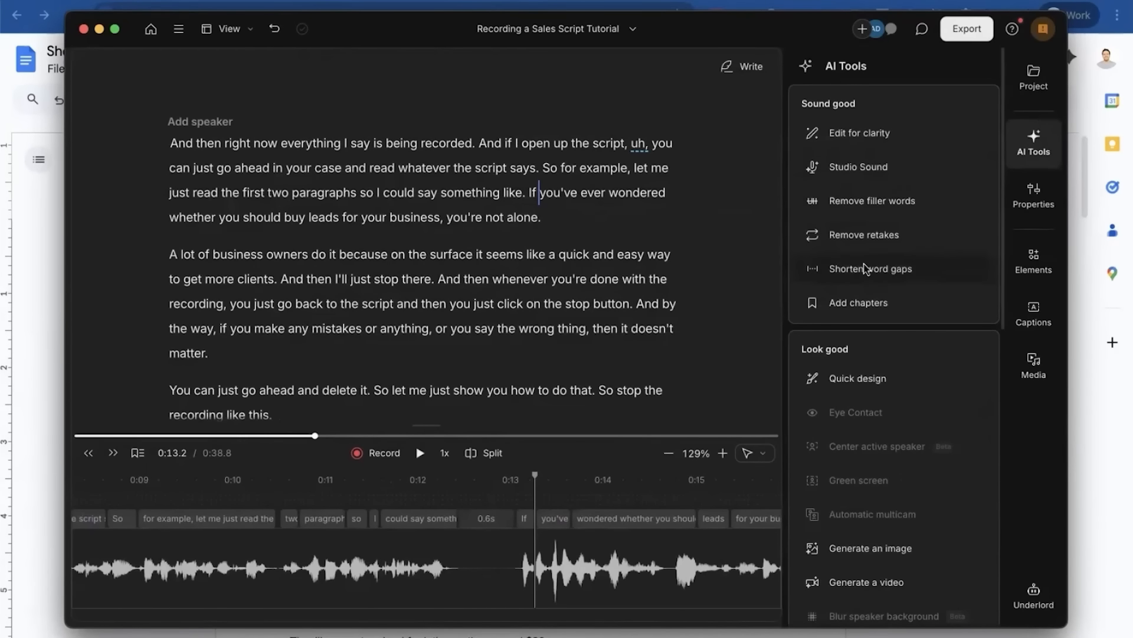
pyautogui.moveTo(869, 269)
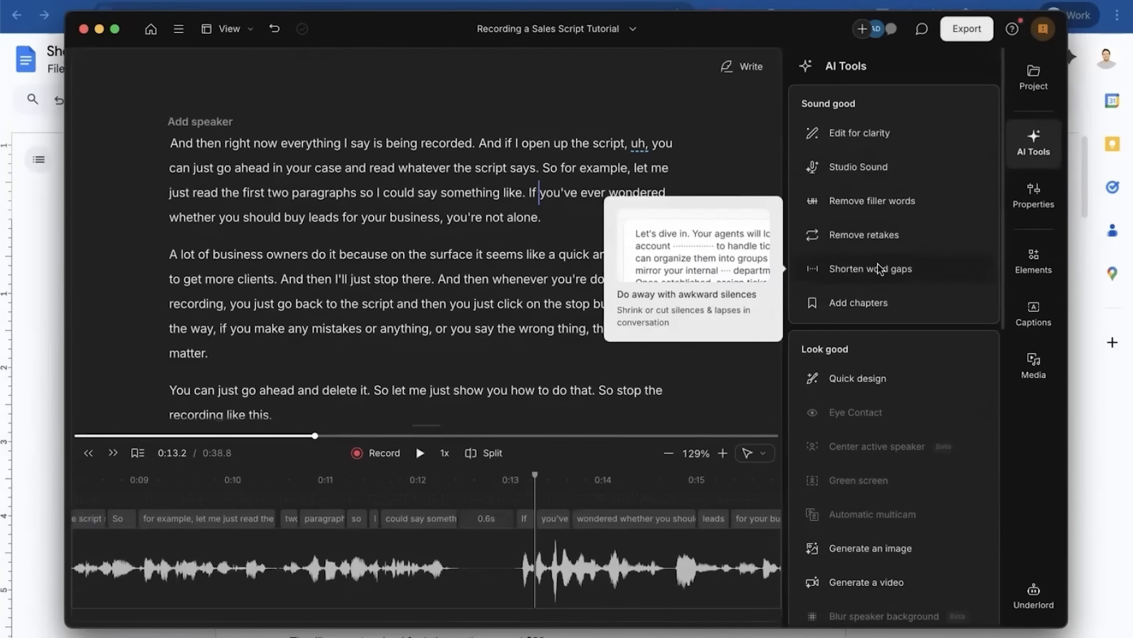
pyautogui.click(882, 270)
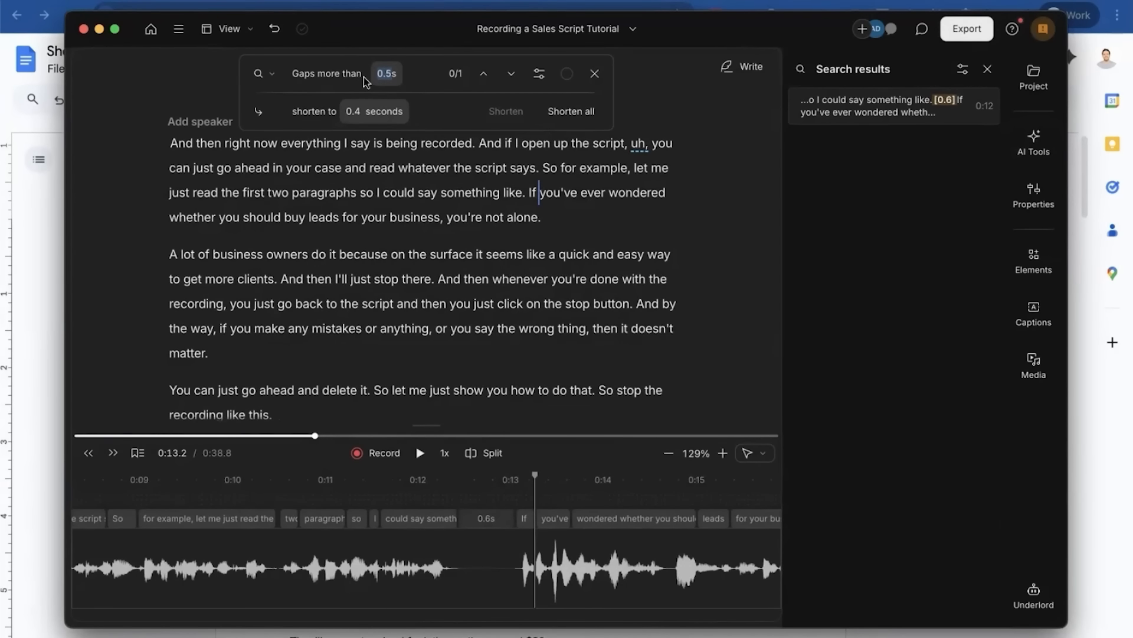
pyautogui.doubleClick(394, 75)
pyautogui.click(568, 114)
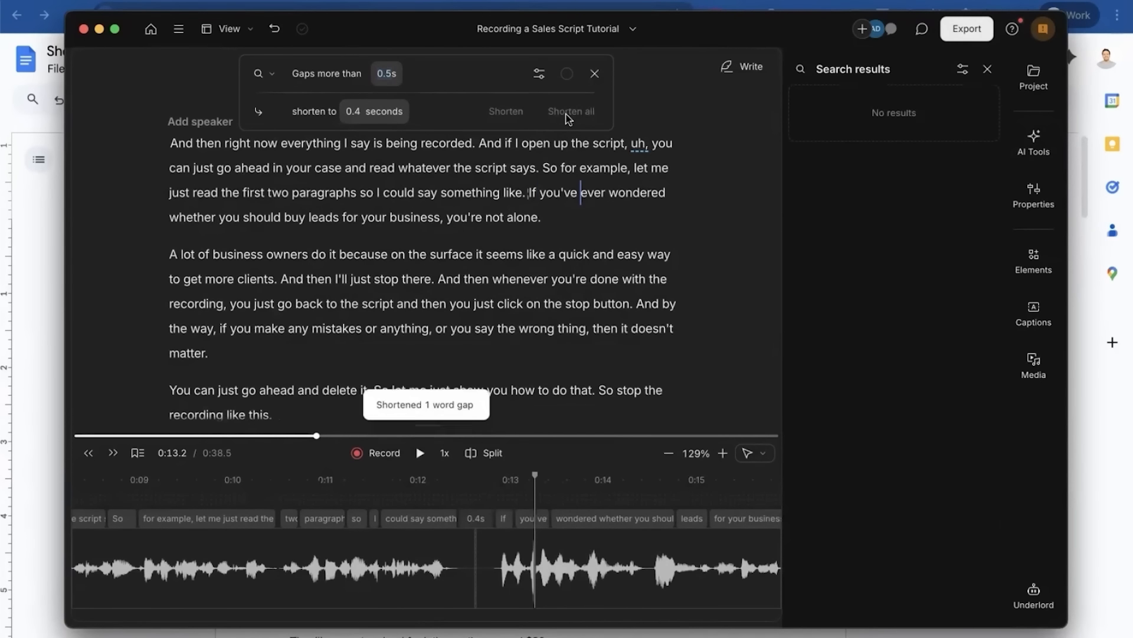
pyautogui.click(595, 75)
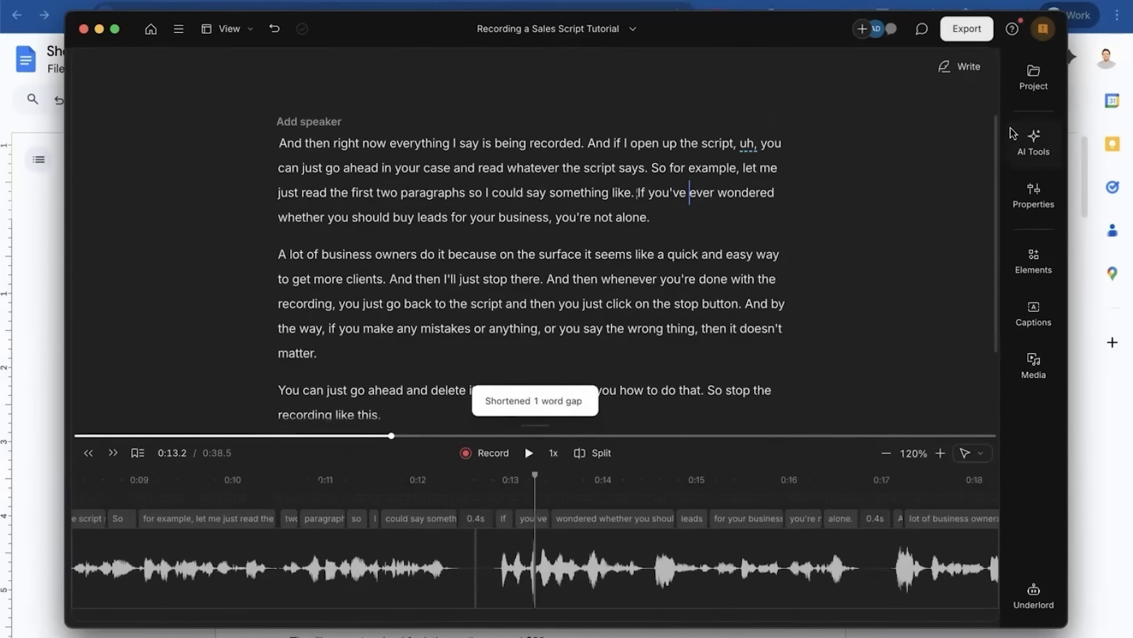
# - Run the Remove retakes AI tool on the recording
pyautogui.click(1034, 144)
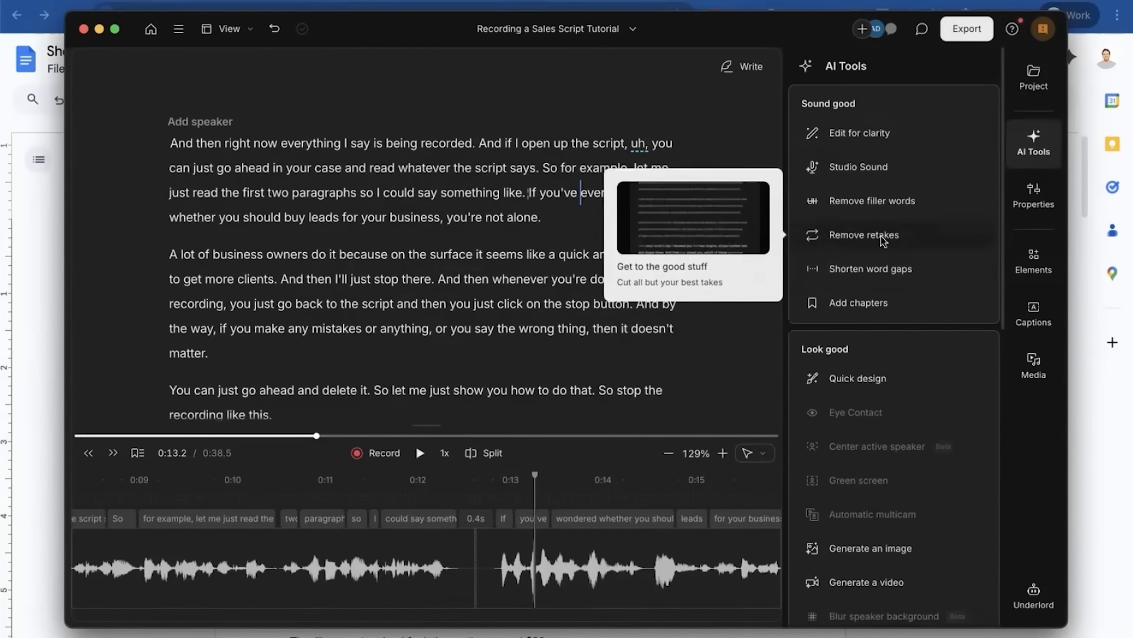
pyautogui.click(865, 234)
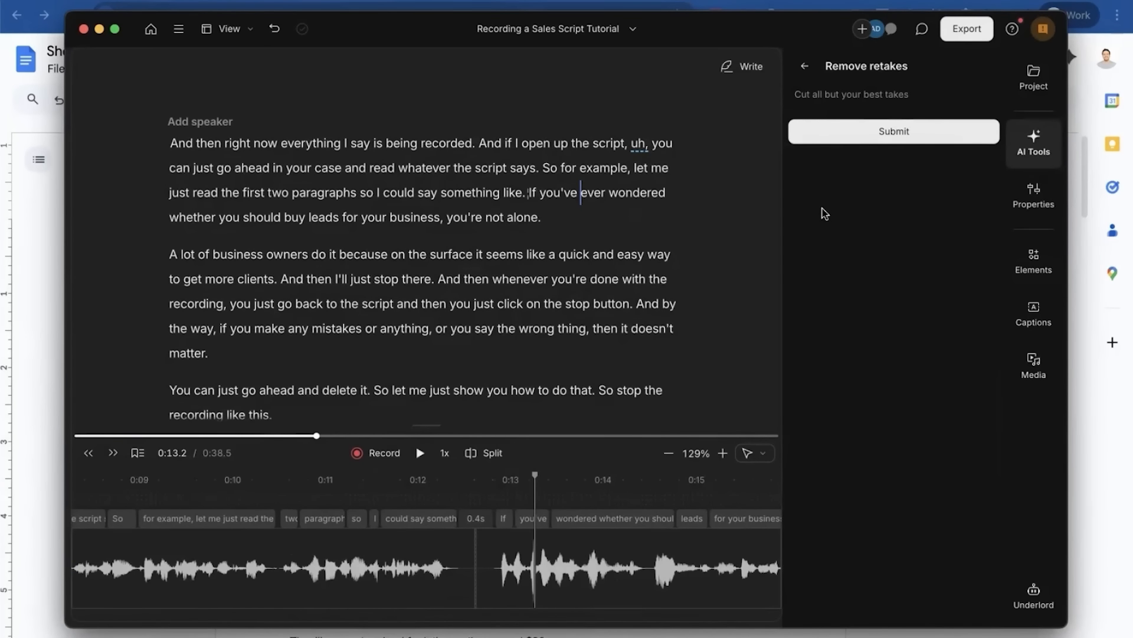
pyautogui.click(852, 132)
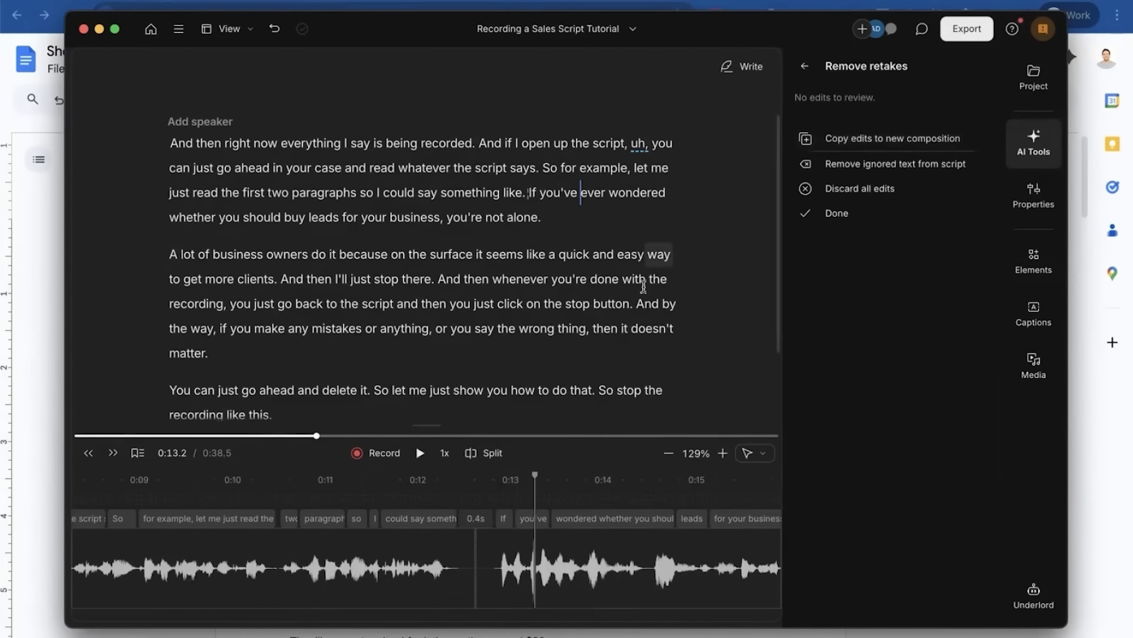
# - Look through the transcript paragraphs for passages to cut, including the start of the last paragraph
pyautogui.scroll(-3, 646, 286)
pyautogui.scroll(3, 643, 288)
pyautogui.scroll(1, 644, 288)
pyautogui.scroll(-2, 644, 287)
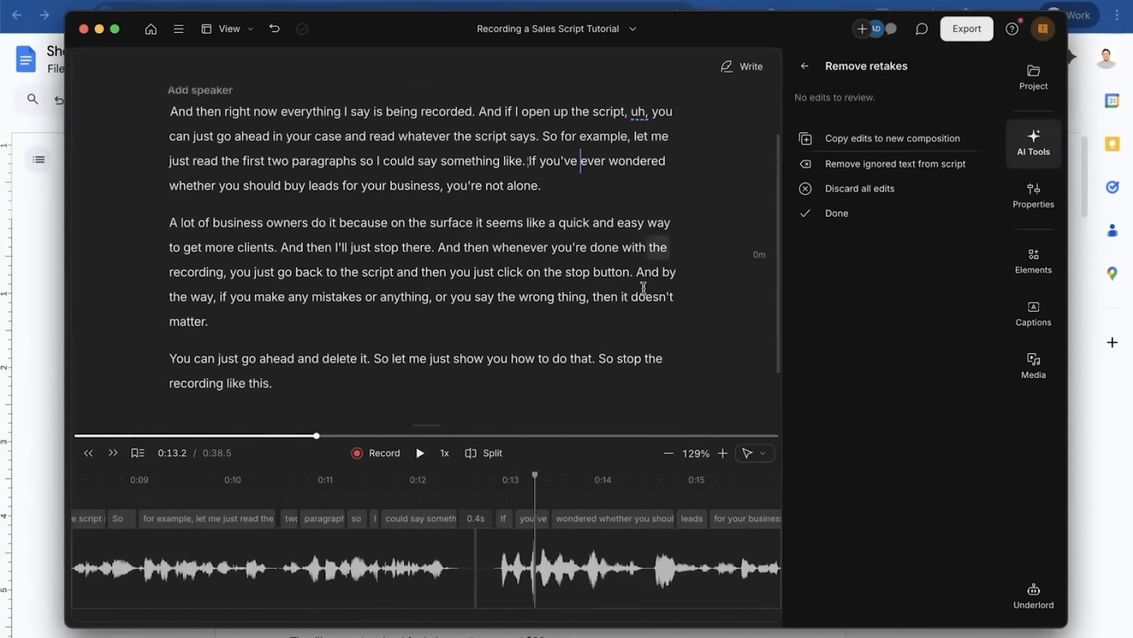
pyautogui.scroll(1, 644, 287)
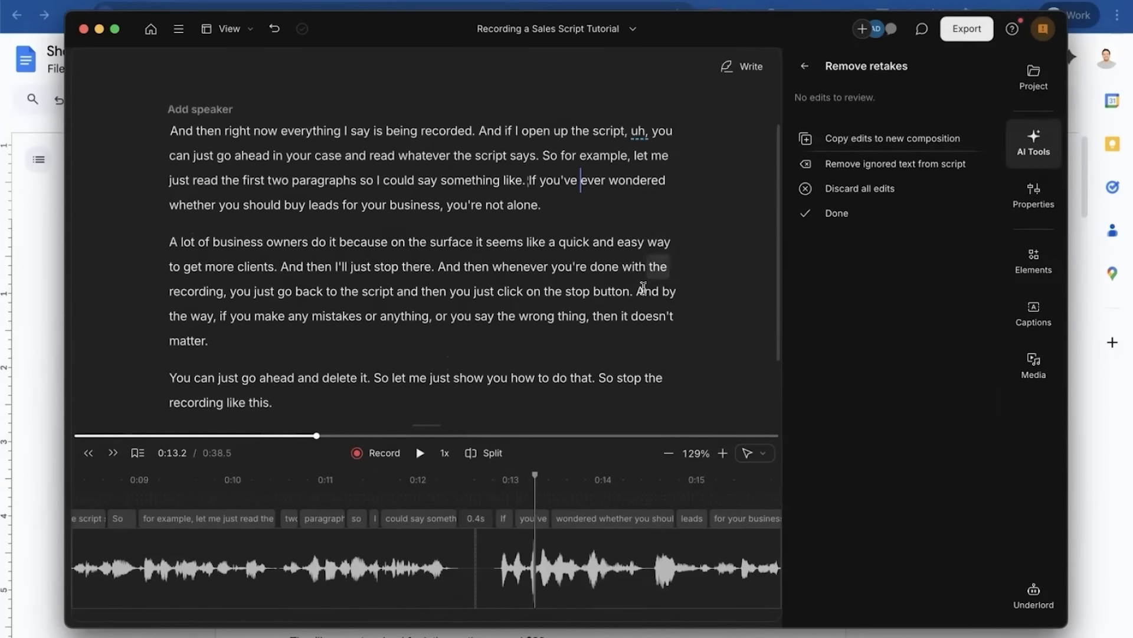
pyautogui.scroll(-2, 643, 283)
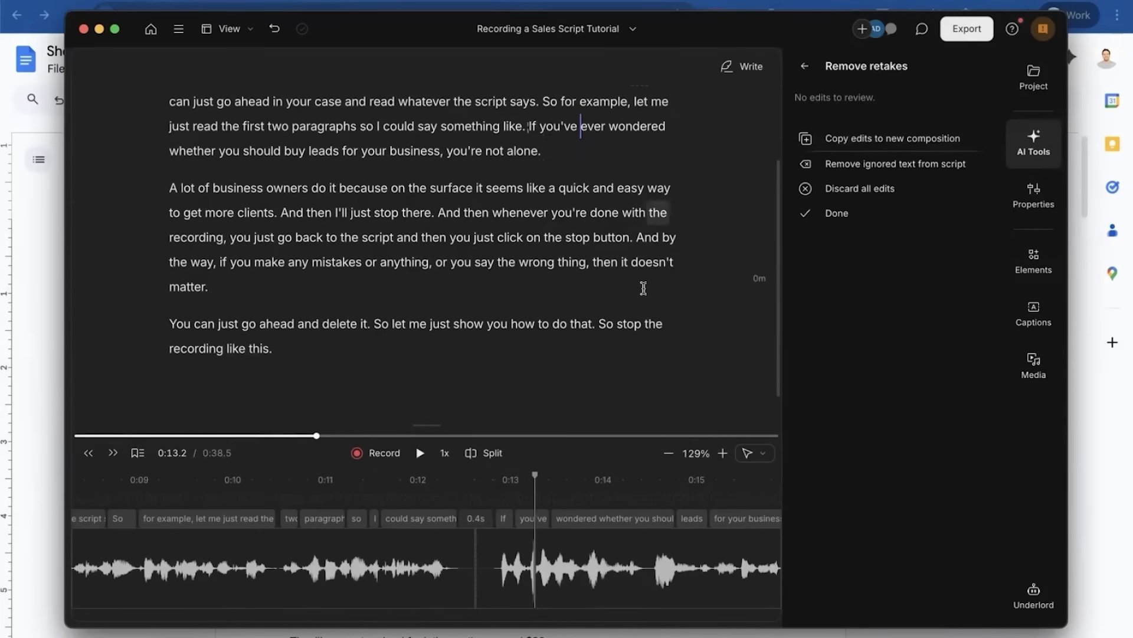
pyautogui.moveTo(408, 324); pyautogui.dragTo(171, 324)
pyautogui.click(372, 325)
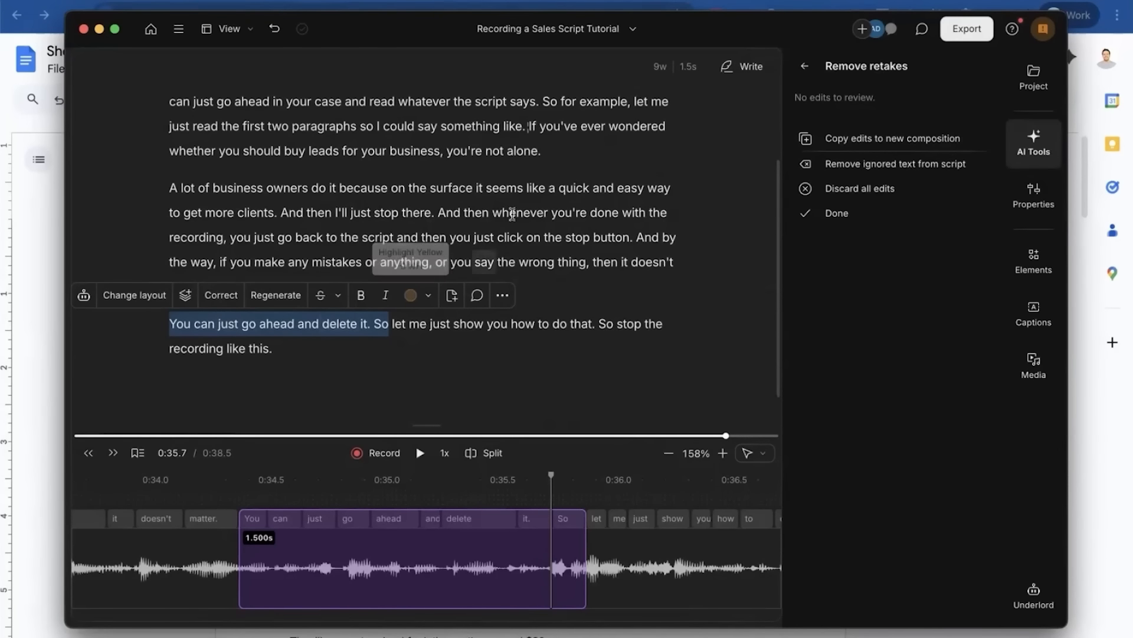
pyautogui.click(495, 240)
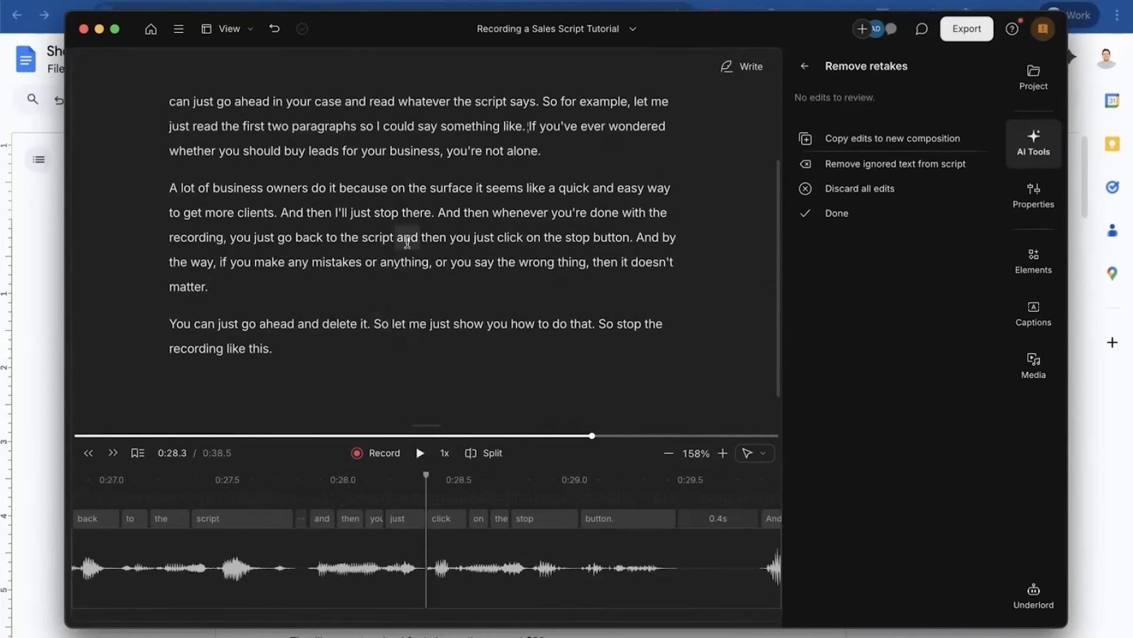
# - Delete the transcript text before "If you've ever wondered" and everything after "easy way to get more clients."
pyautogui.scroll(3, 341, 144)
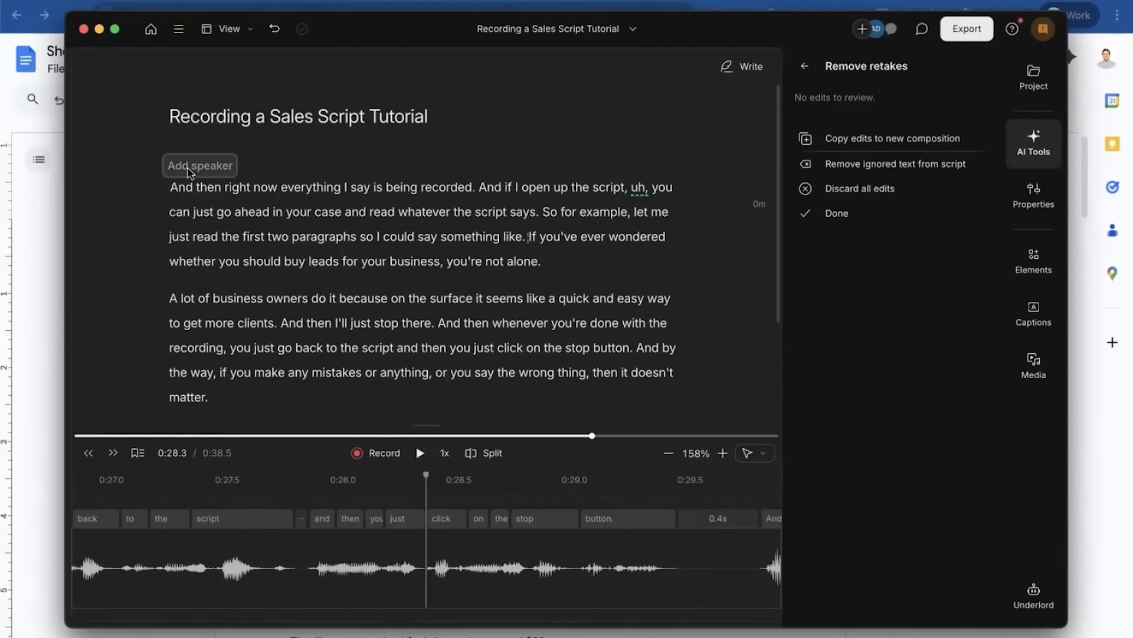
pyautogui.moveTo(172, 181); pyautogui.dragTo(527, 236)
pyautogui.press('BackSpace')
pyautogui.scroll(-3, 298, 319)
pyautogui.moveTo(273, 335); pyautogui.dragTo(282, 199)
pyautogui.press('BackSpace')
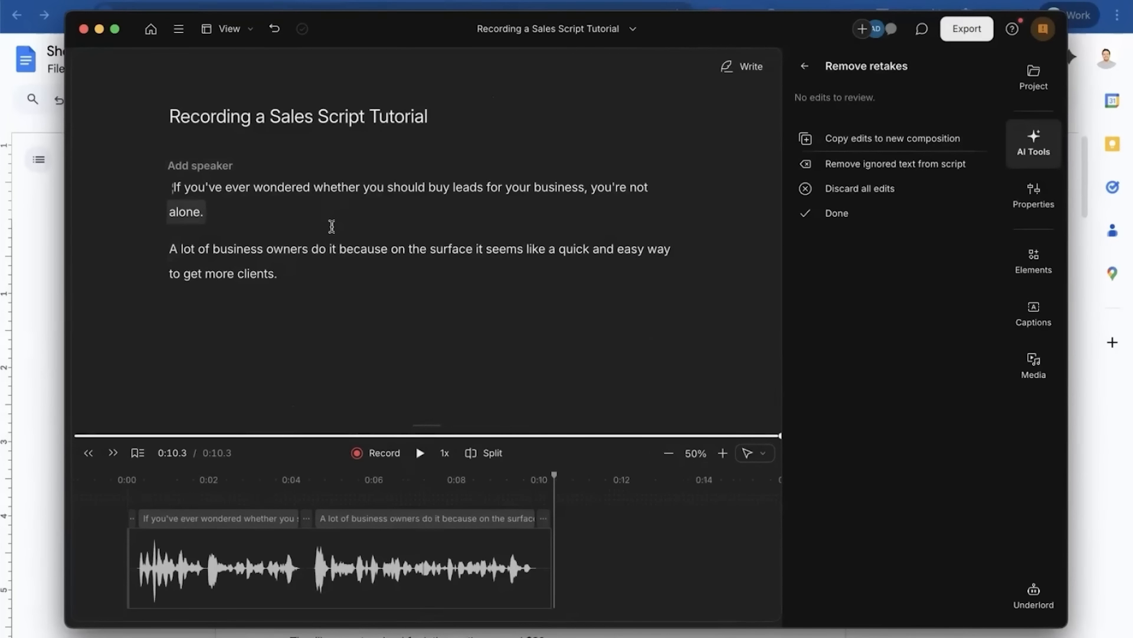
# - Export the current composition's audio locally as Lossless WAV audio (.wav)
pyautogui.click(967, 28)
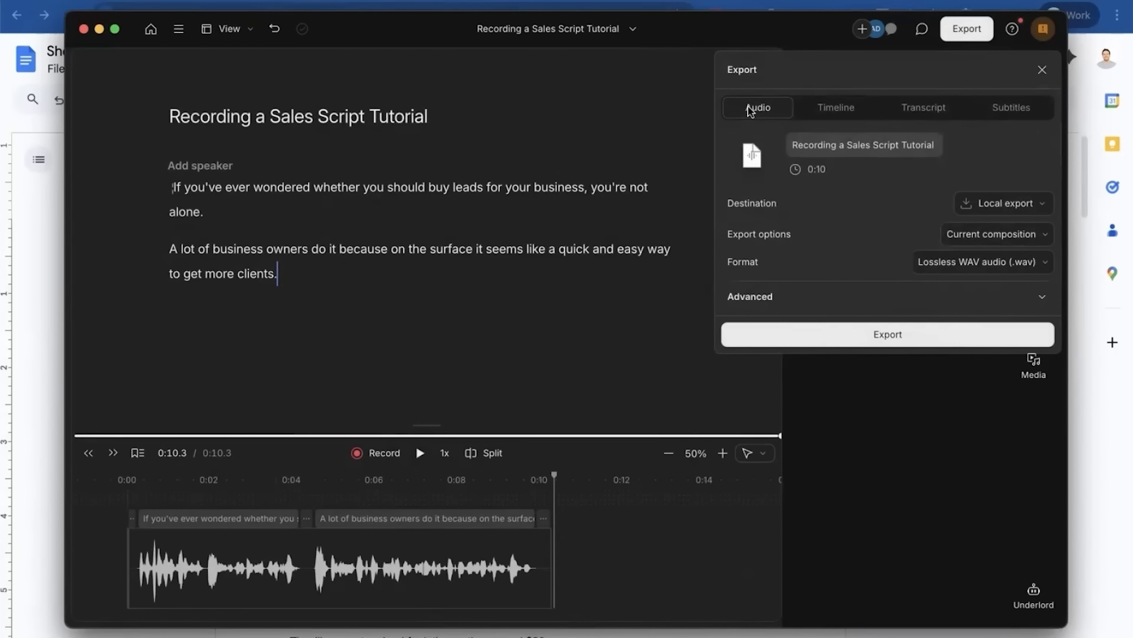
pyautogui.click(882, 335)
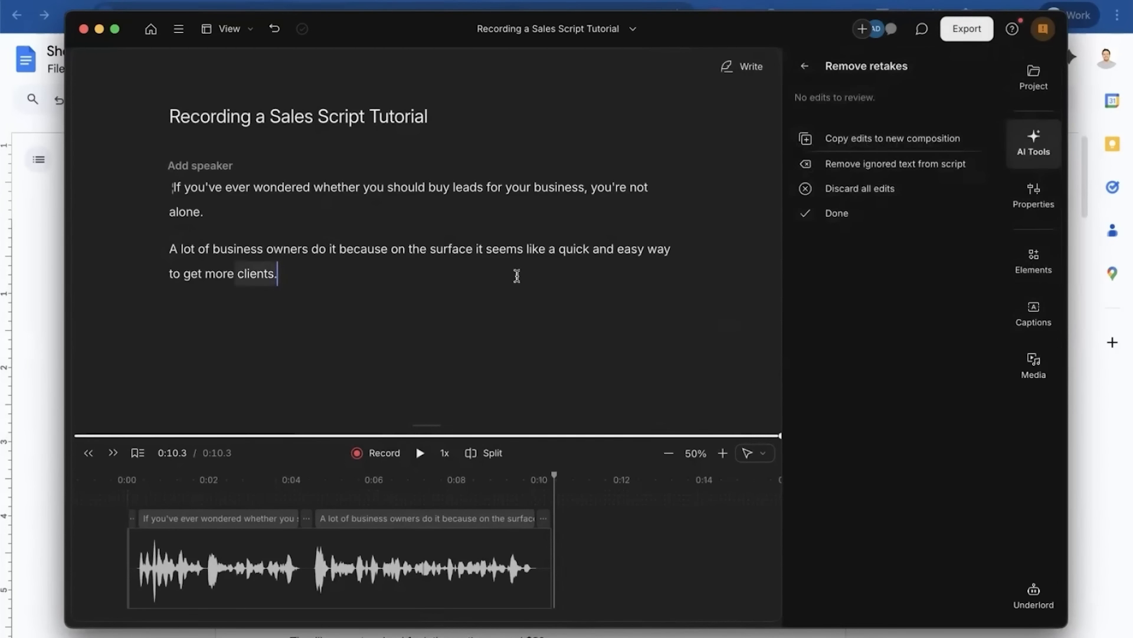
# - Undo the last two transcript deletions
pyautogui.press('super+z')
pyautogui.click(481, 287)
pyautogui.scroll(-2, 481, 287)
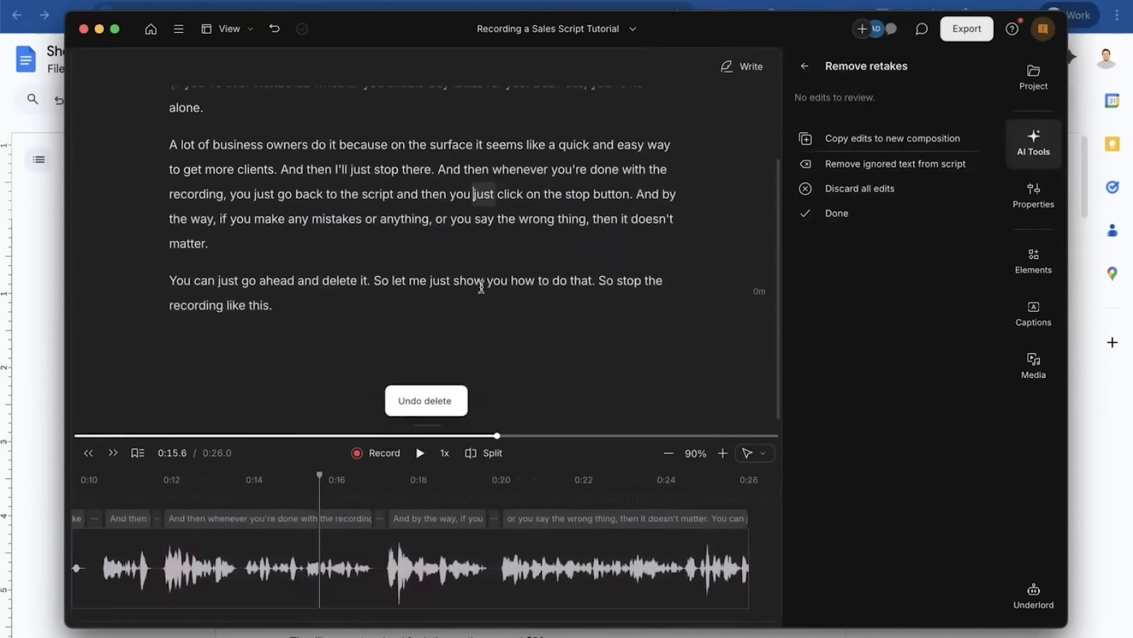
pyautogui.scroll(2, 482, 286)
pyautogui.press('super+z')
pyautogui.click(502, 257)
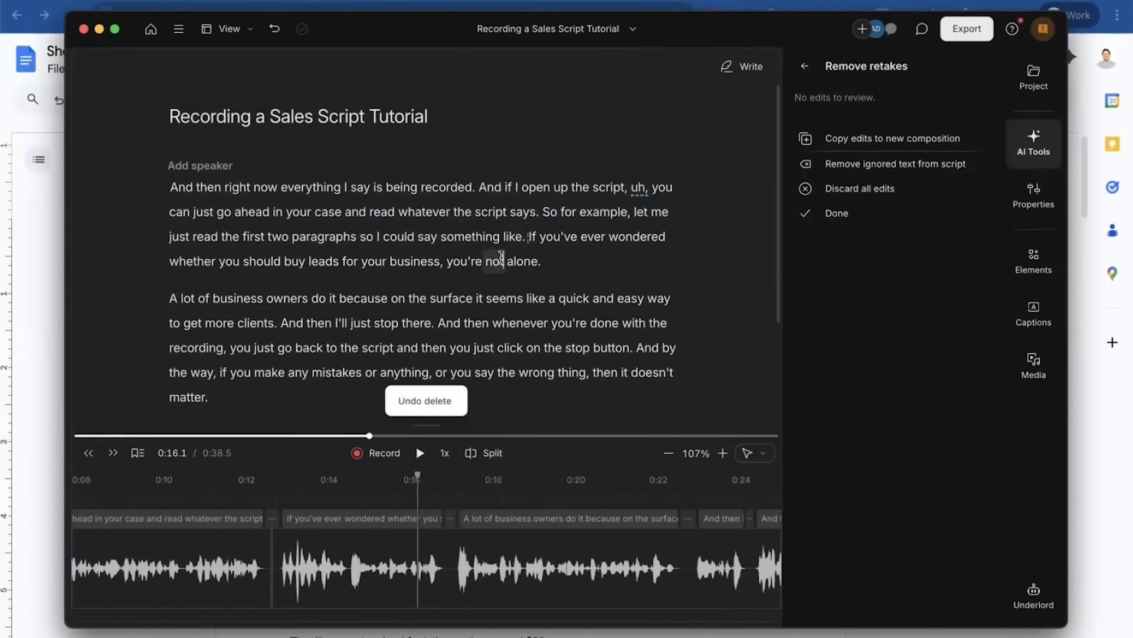
pyautogui.scroll(-2, 501, 257)
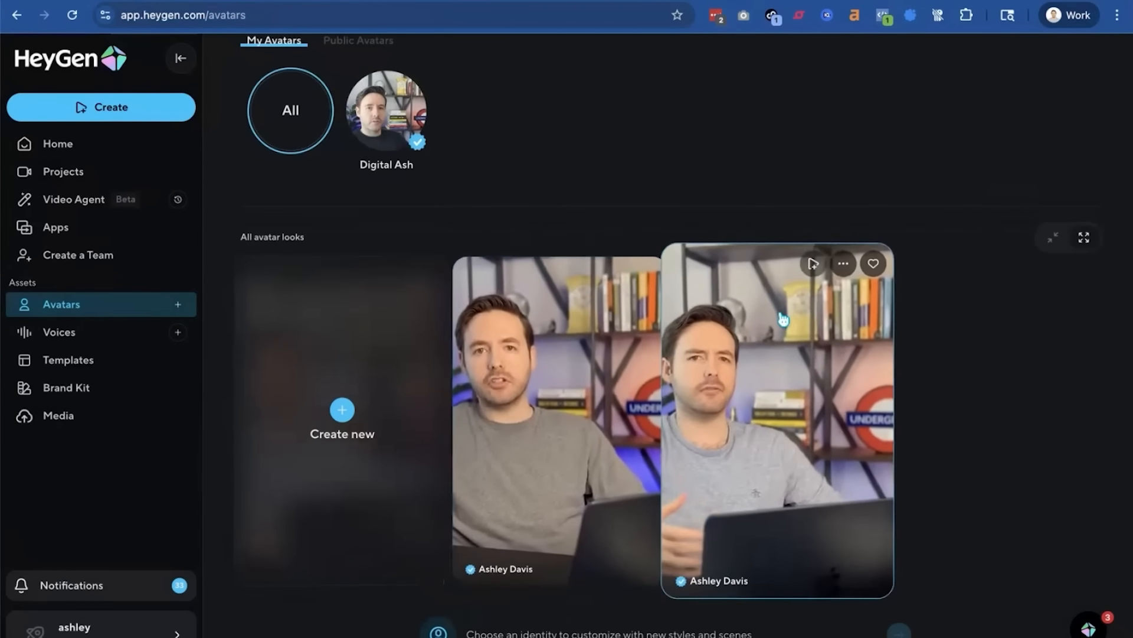
# - Switch to HeyGen, start an AI Studio video from the avatar look nearest the window, and open the scene's audio options
pyautogui.click(798, 337)
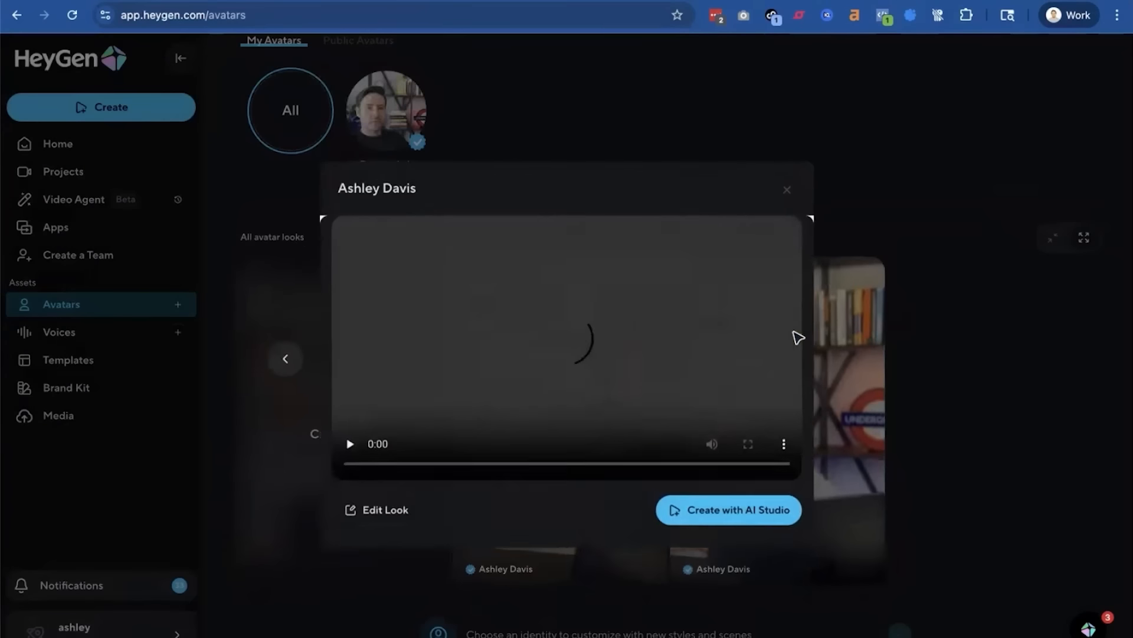
pyautogui.click(734, 527)
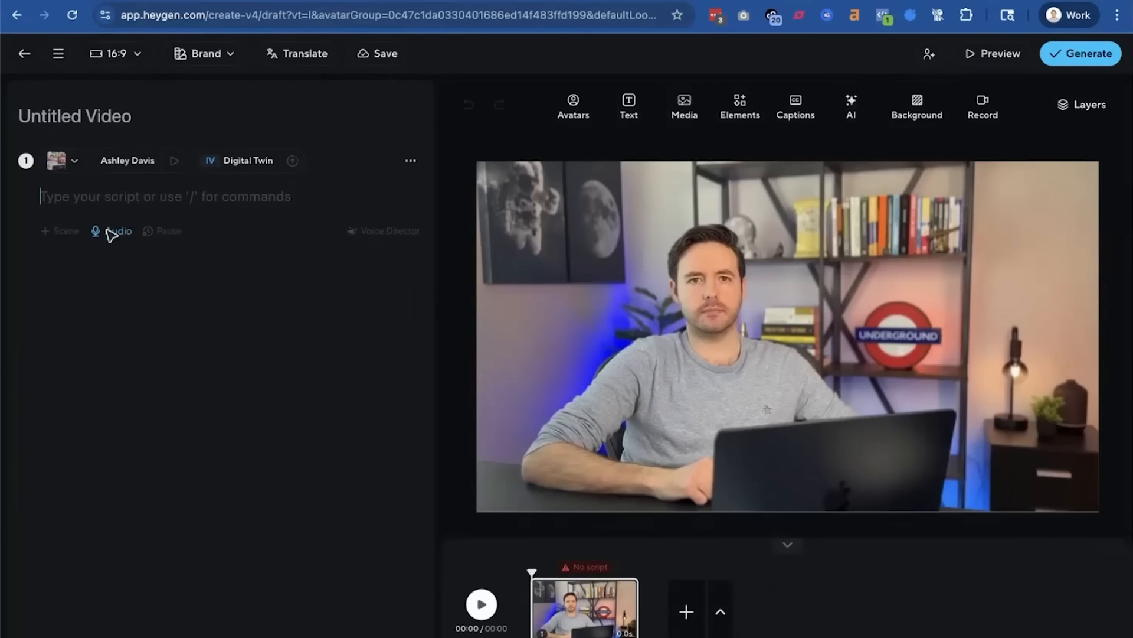
pyautogui.click(110, 232)
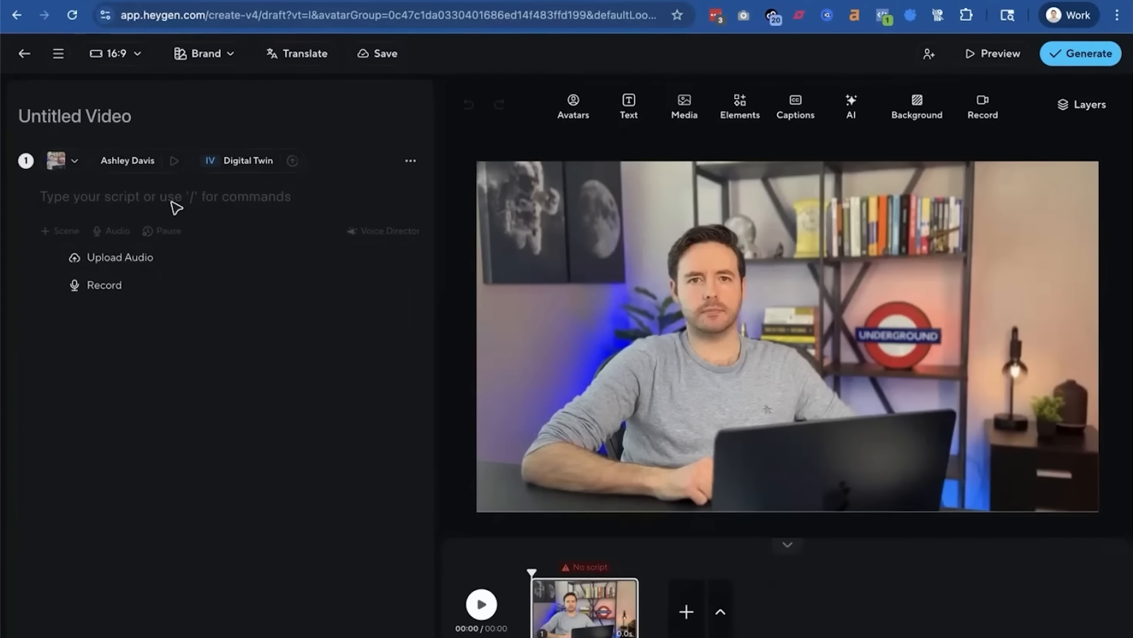
# - Check the transcript in Descript, return to HeyGen, and inspect the Avatar Unlimited option among the avatar's motion engines
pyautogui.press('super+Tab')
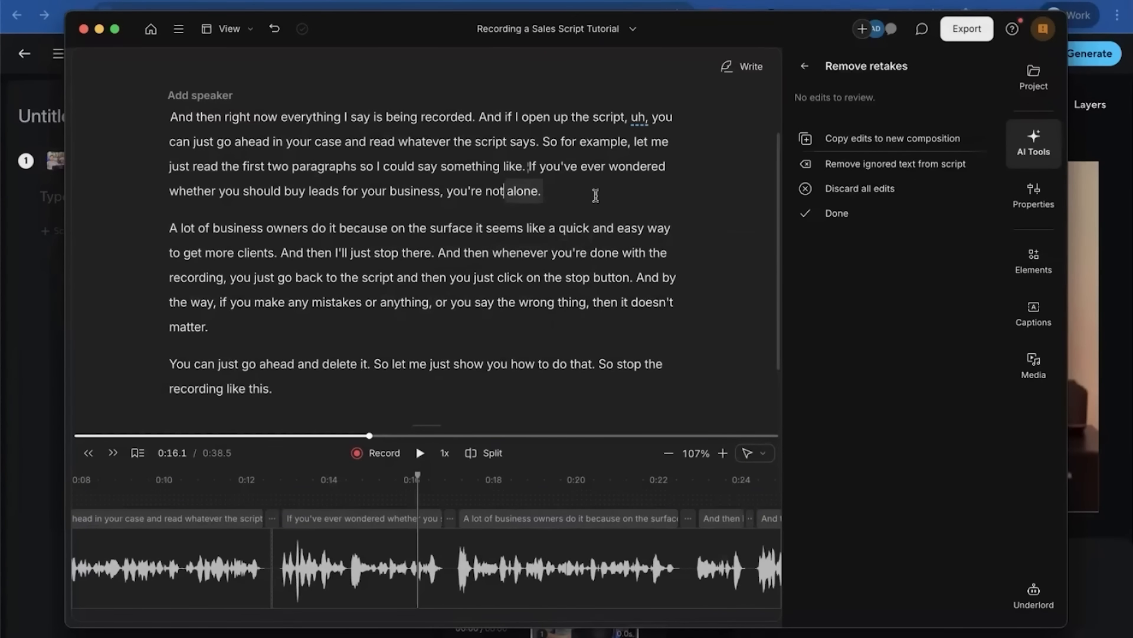
pyautogui.press('super+Tab')
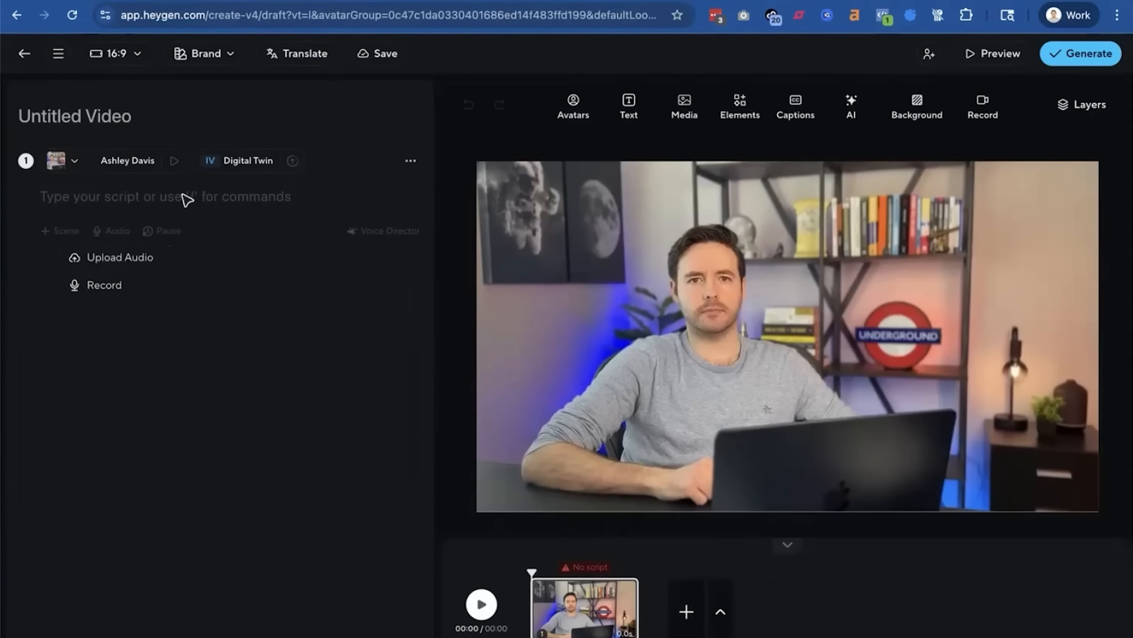
pyautogui.click(239, 161)
pyautogui.click(250, 161)
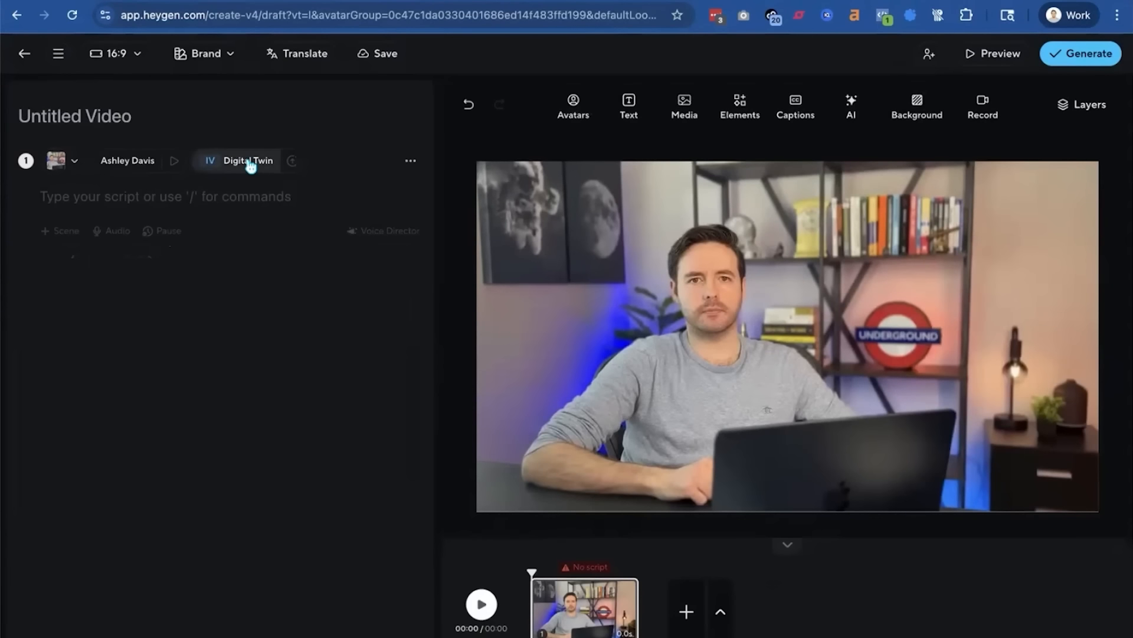
pyautogui.moveTo(288, 232)
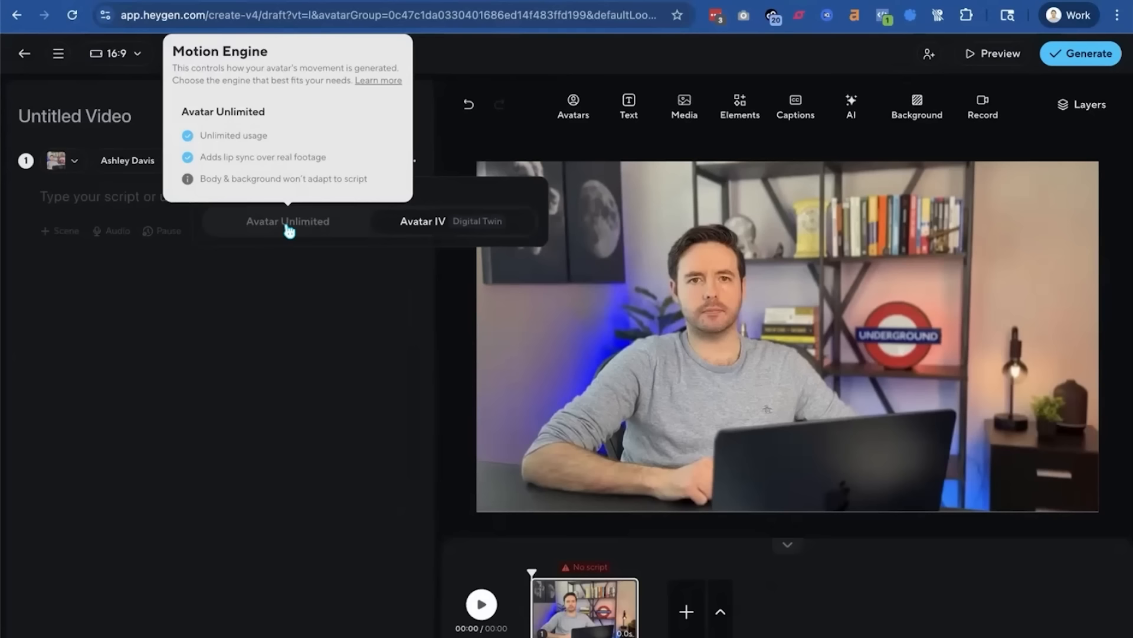
# - Check the Avatar IV motion engine details, then switch to Descript and try selecting different lengths of the transcript's opening section
pyautogui.moveTo(428, 229)
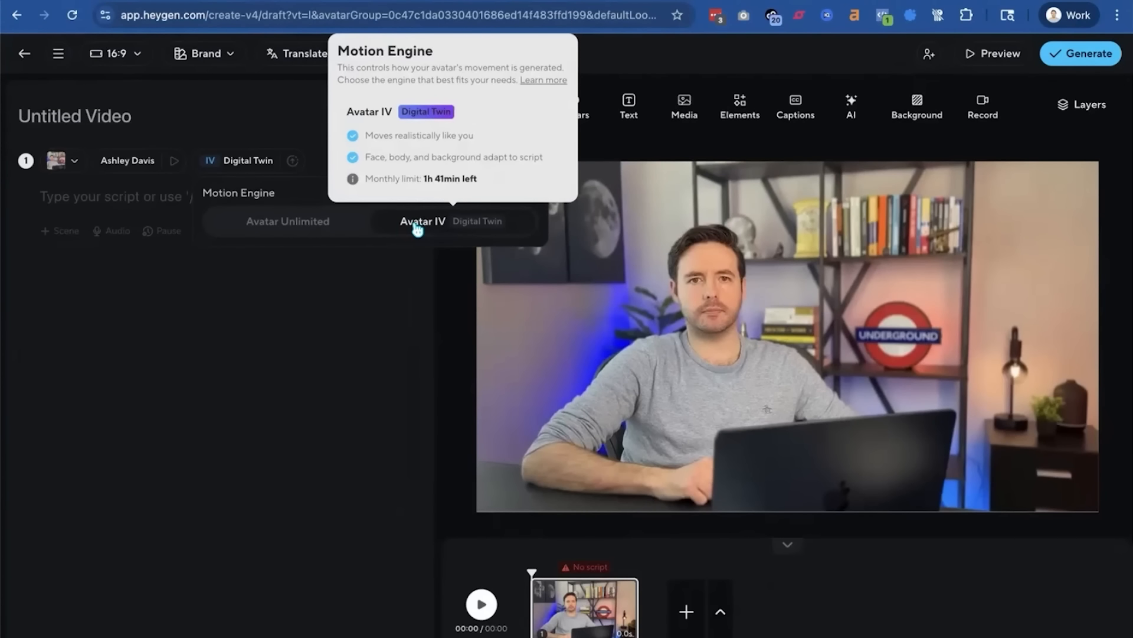
pyautogui.press('super+Tab')
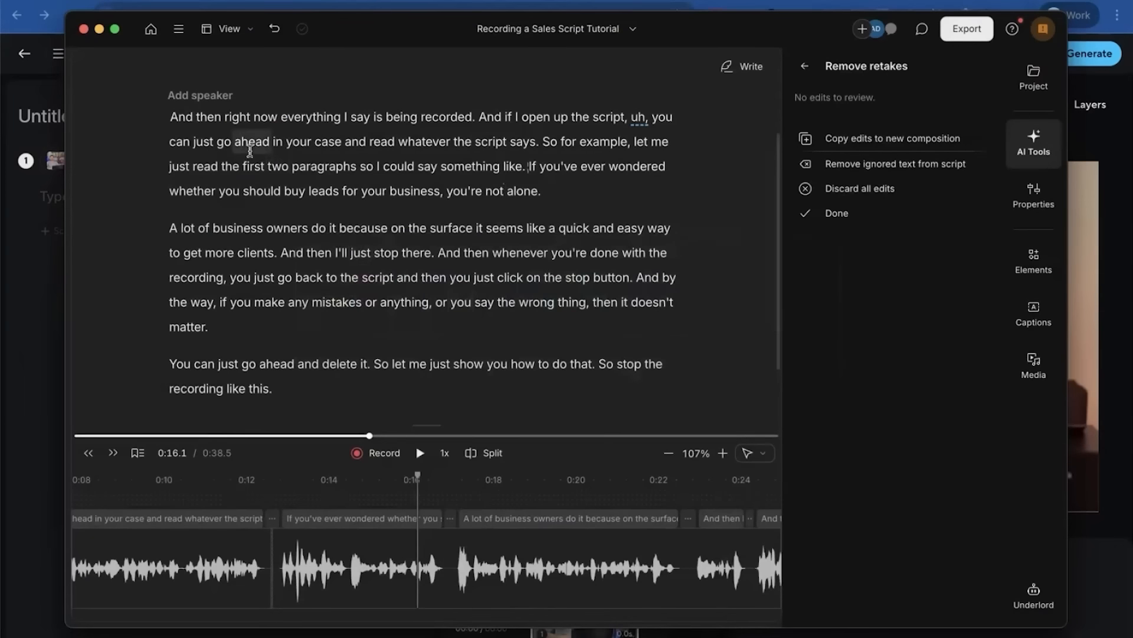
pyautogui.scroll(2, 220, 177)
pyautogui.moveTo(171, 187); pyautogui.dragTo(437, 319)
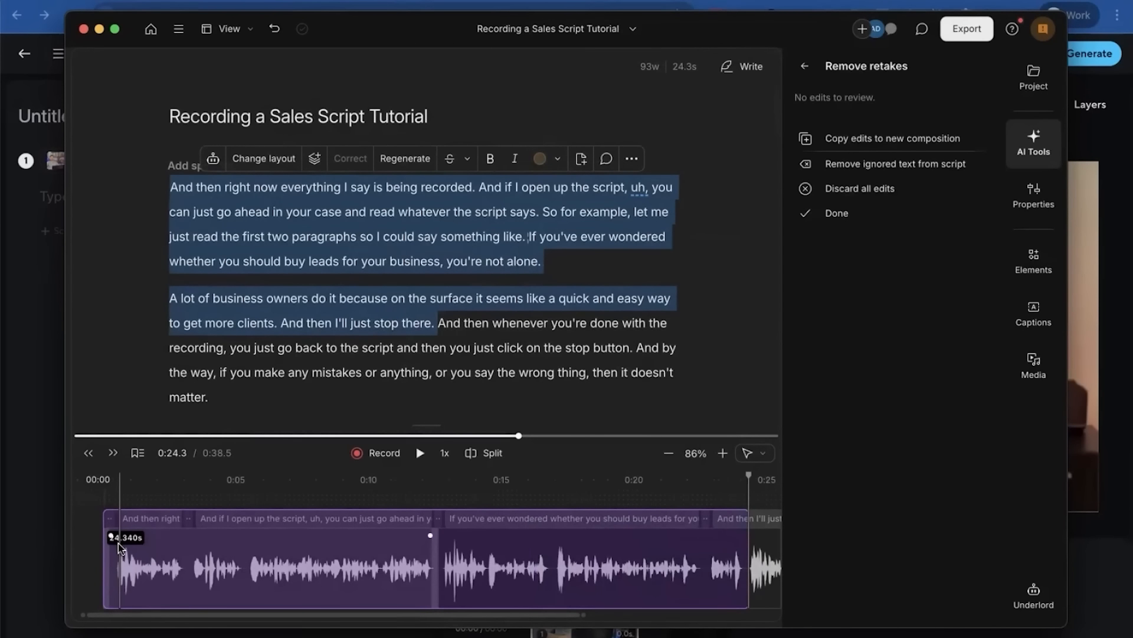
pyautogui.click(294, 236)
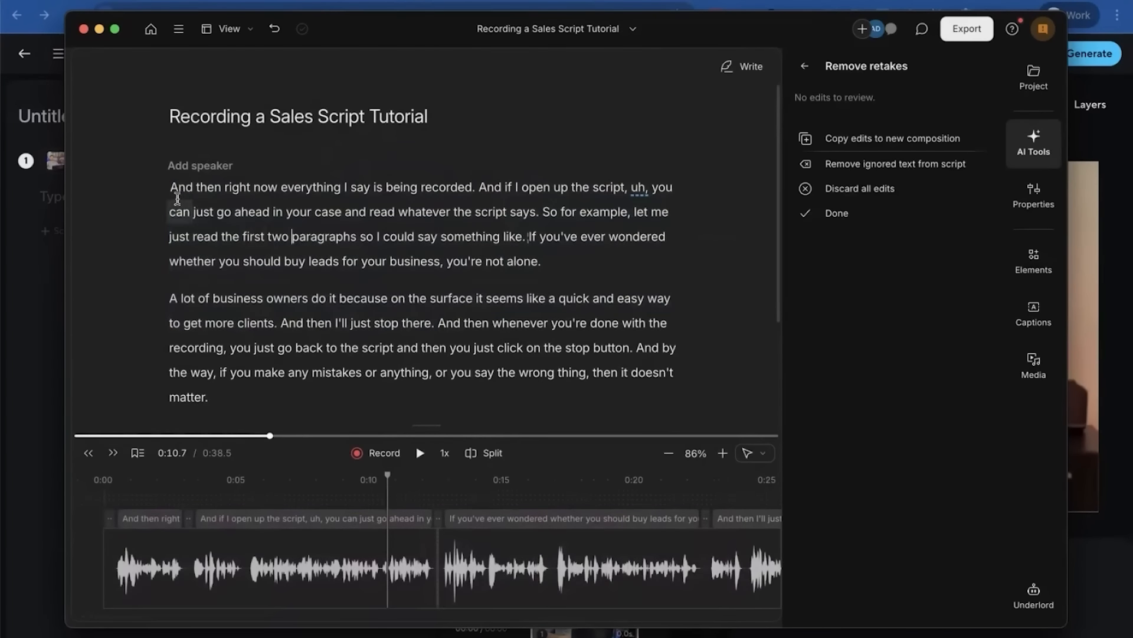
pyautogui.moveTo(172, 188); pyautogui.dragTo(357, 239)
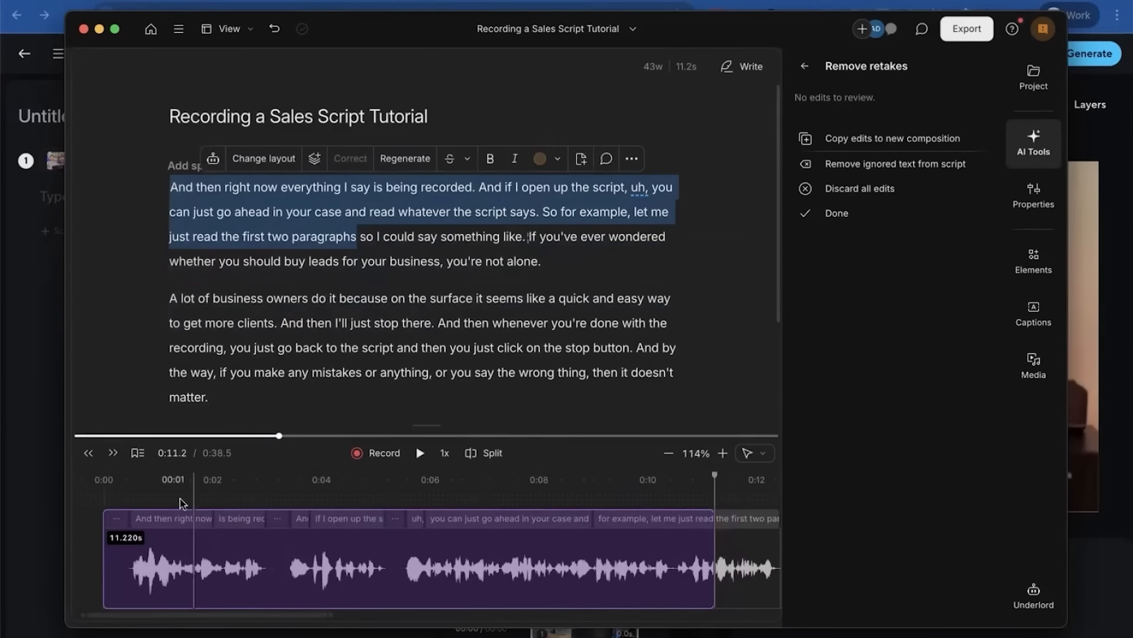
pyautogui.click(378, 212)
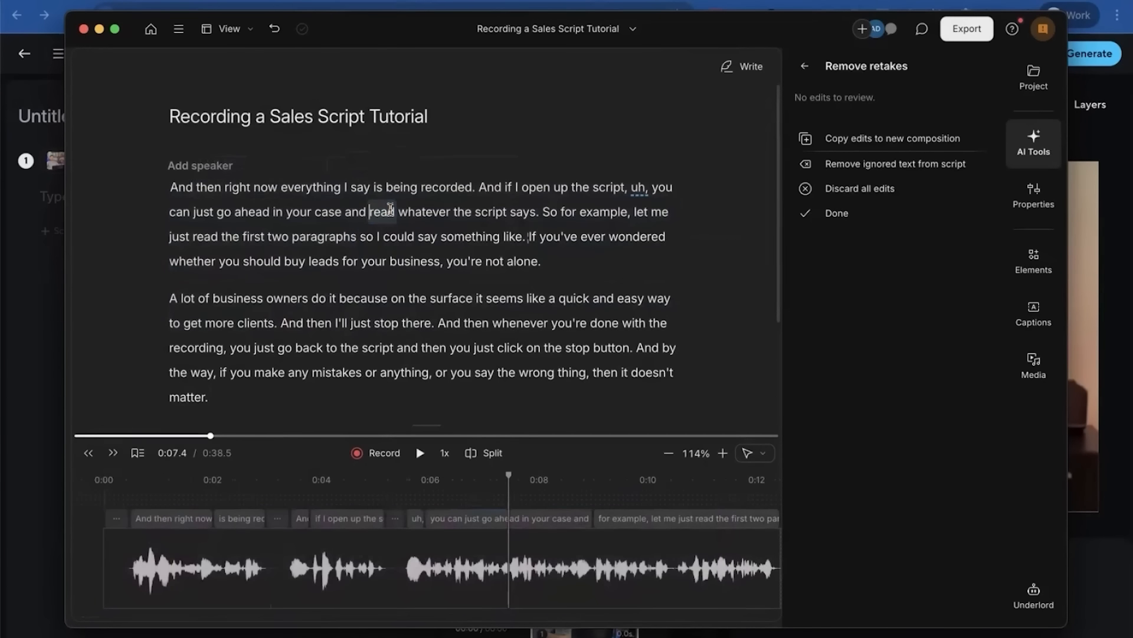
# - Select the transcript from the start through "you're not alone." and export the current selection locally as Lossless WAV audio (.wav)
pyautogui.moveTo(171, 186); pyautogui.dragTo(379, 349)
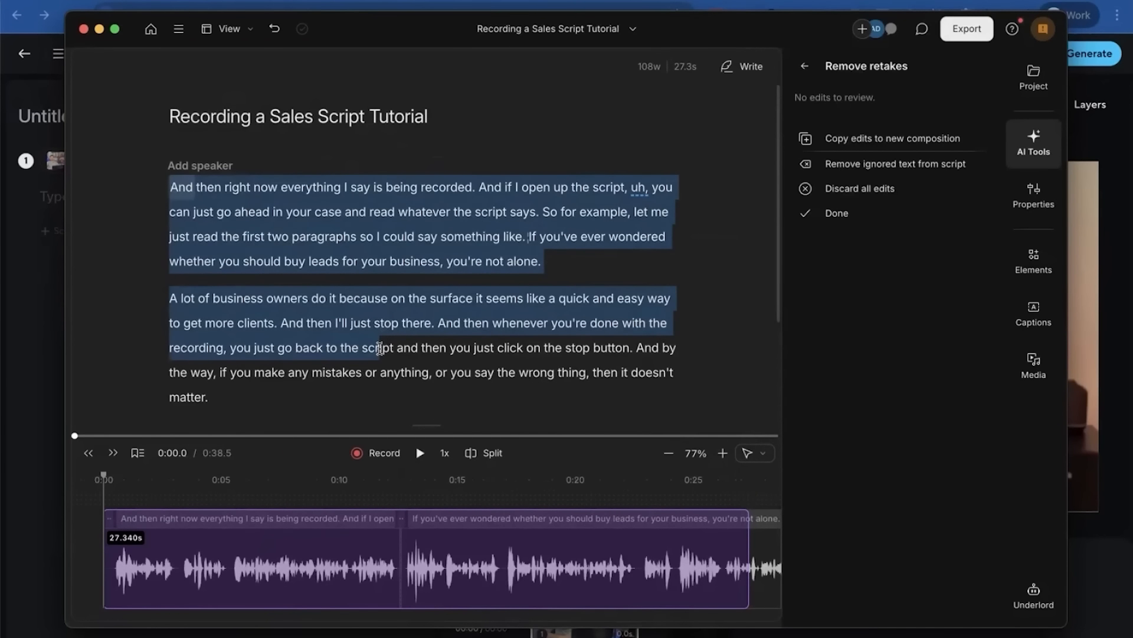
pyautogui.moveTo(379, 351); pyautogui.dragTo(553, 266)
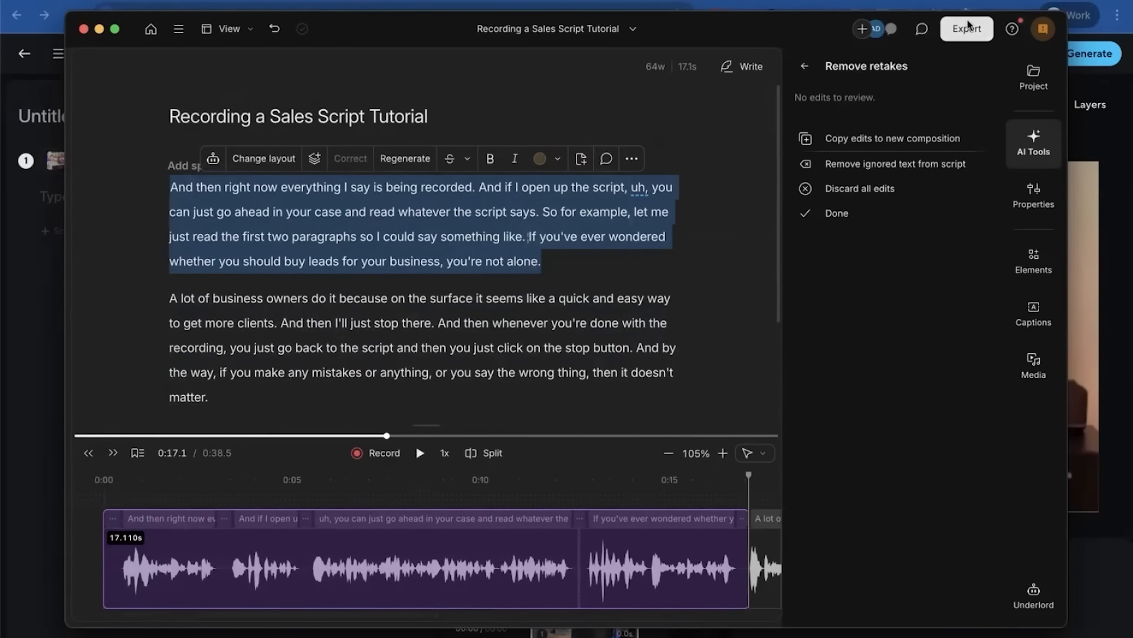
pyautogui.click(968, 39)
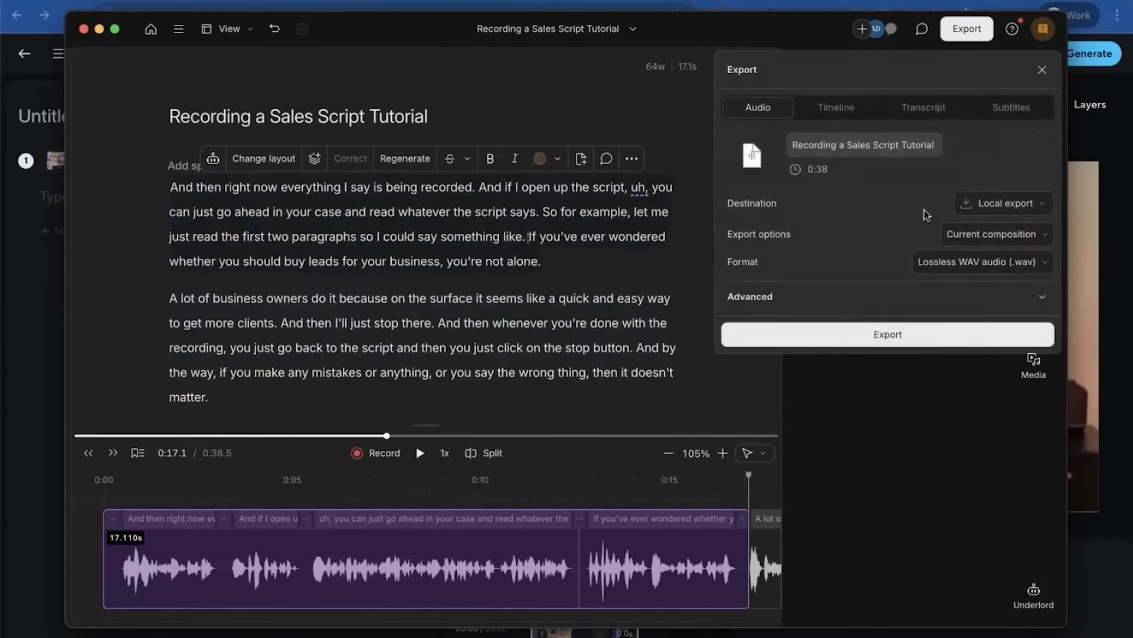
pyautogui.click(981, 236)
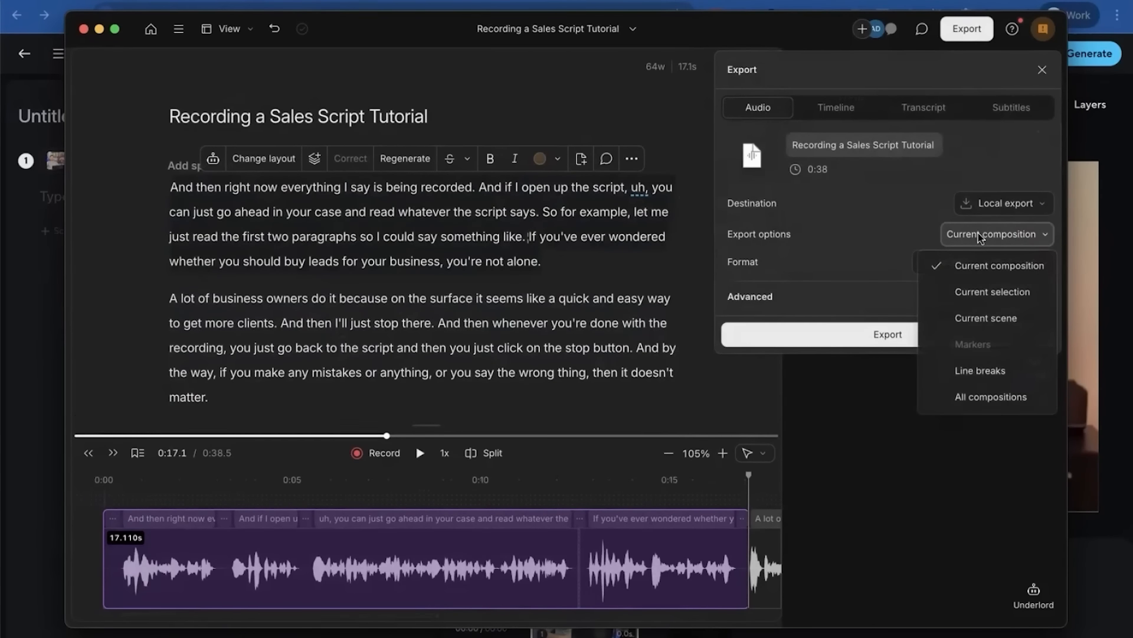
pyautogui.click(984, 295)
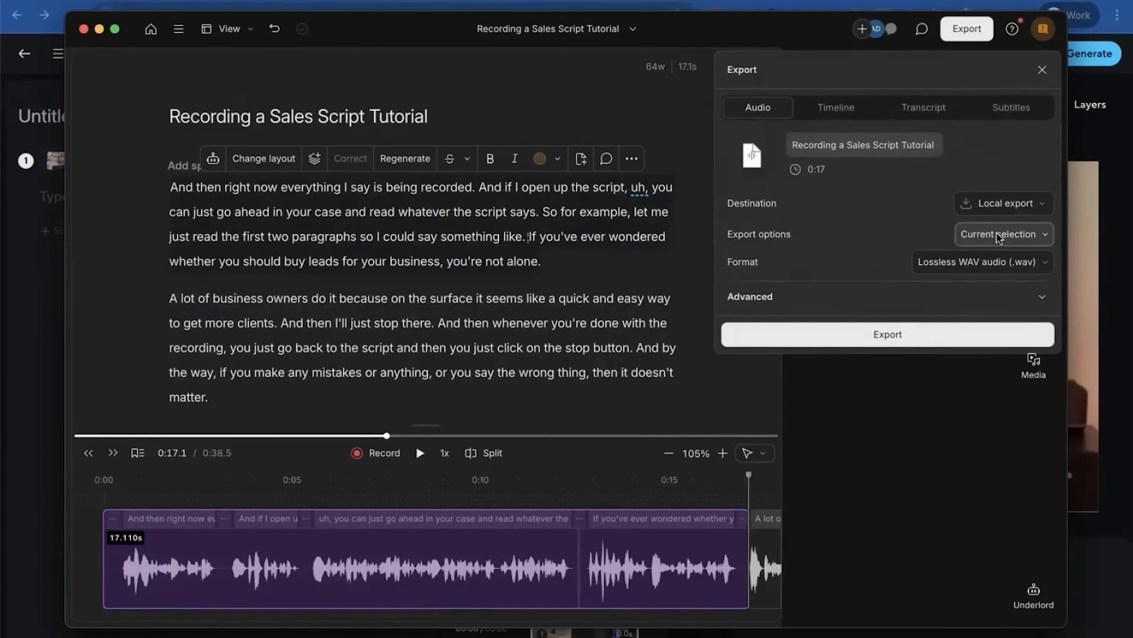
pyautogui.click(865, 334)
# - Select the passage from "A lot of business owners" through "recording," and export the current selection locally as Lossless WAV audio (.wav)
pyautogui.moveTo(173, 294); pyautogui.dragTo(228, 350)
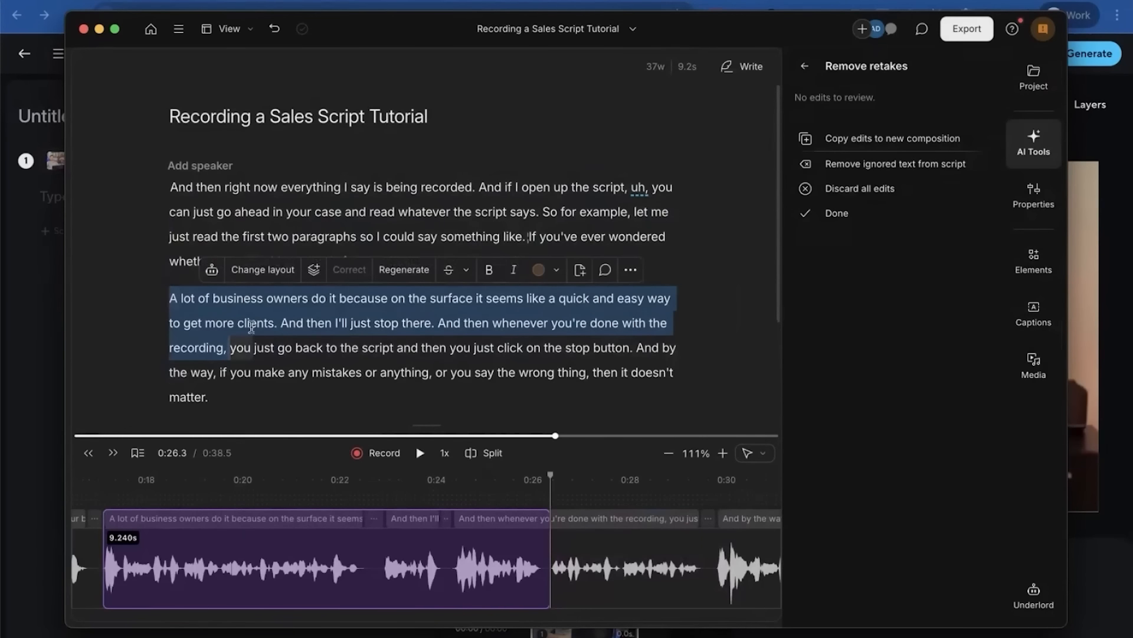
pyautogui.click(967, 28)
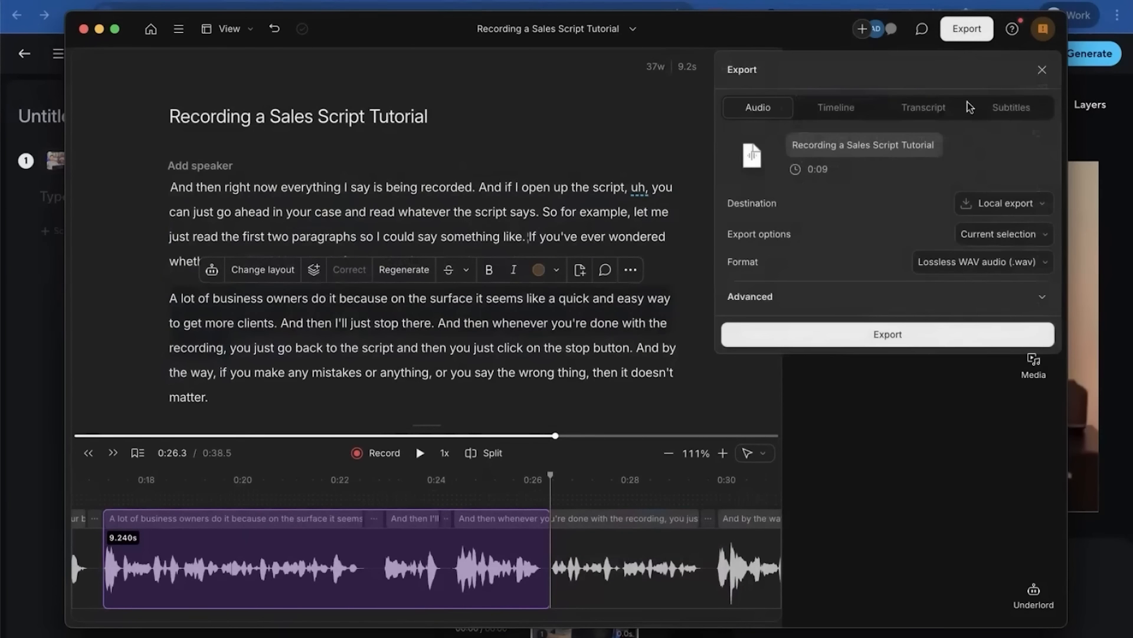
pyautogui.click(998, 235)
pyautogui.click(932, 216)
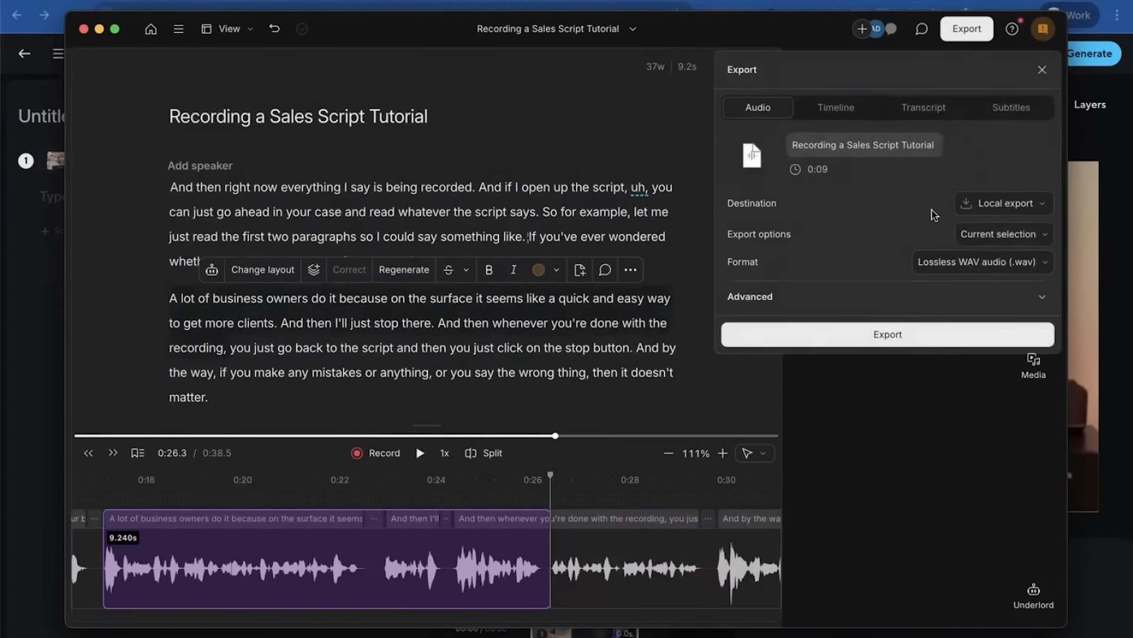
pyautogui.click(912, 336)
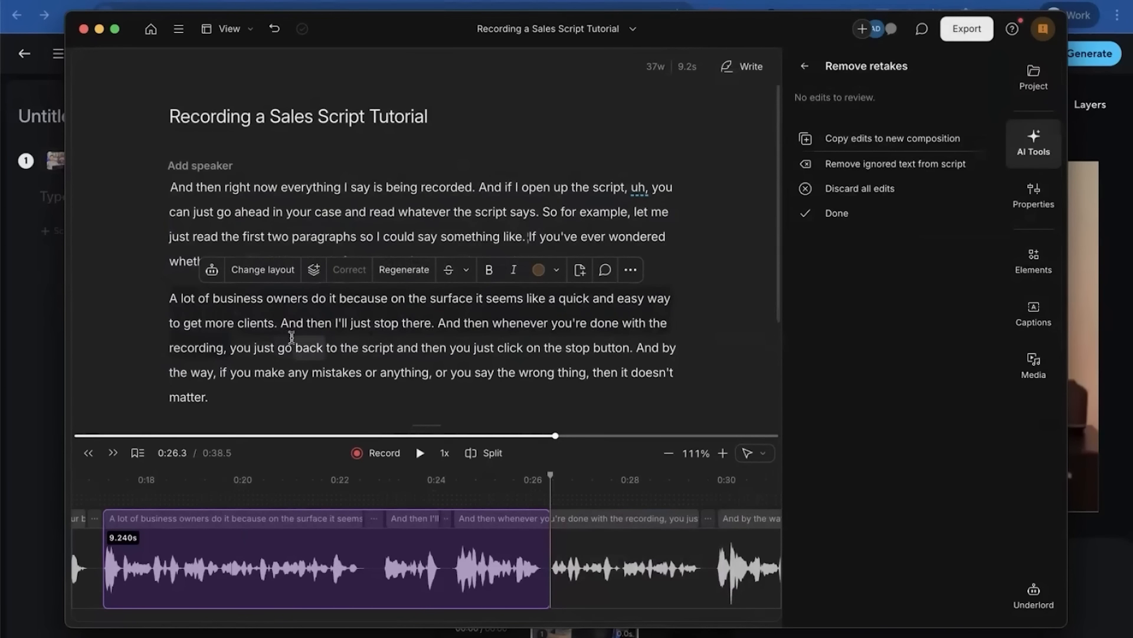
# - Select the passage from "you just go back" through "matter." and open the audio export settings for the current selection
pyautogui.click(230, 346)
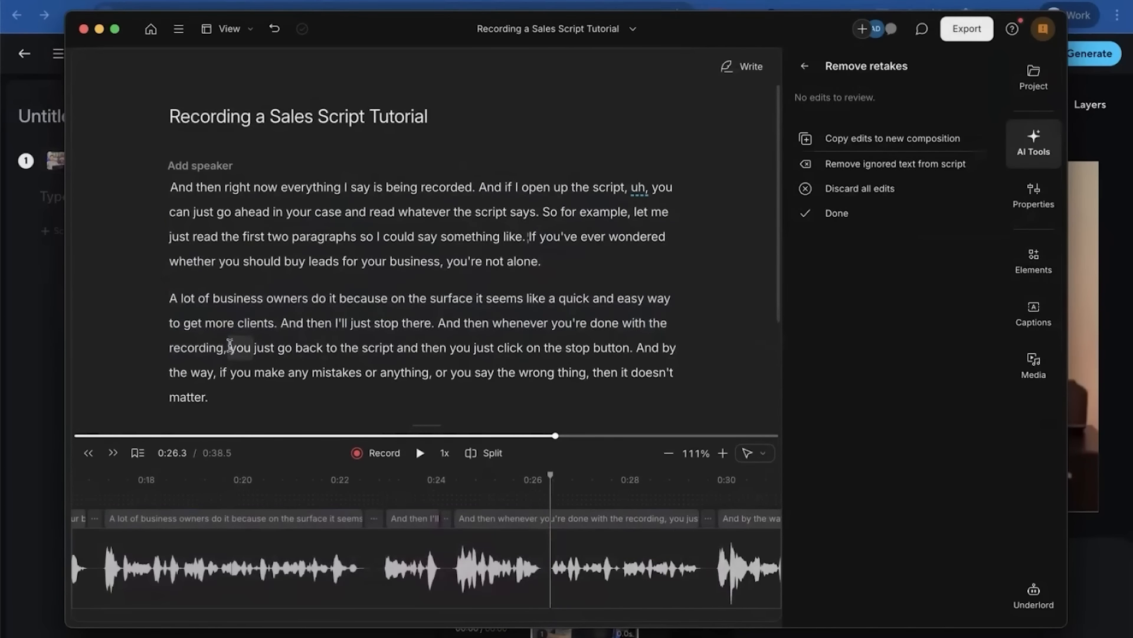
pyautogui.moveTo(230, 346); pyautogui.dragTo(256, 390)
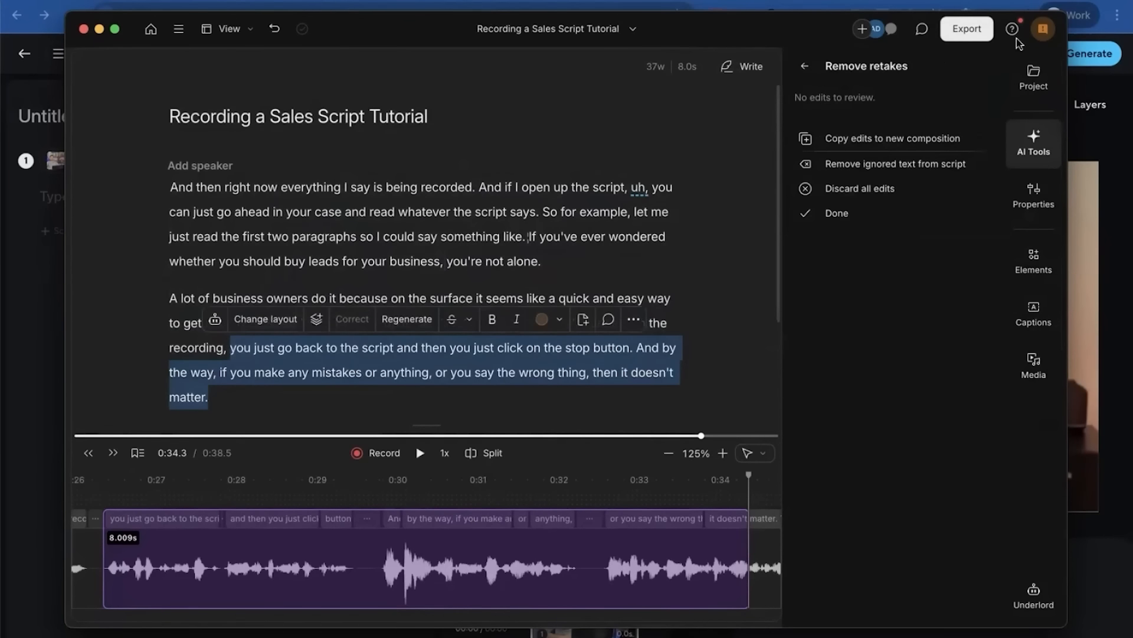
pyautogui.click(967, 28)
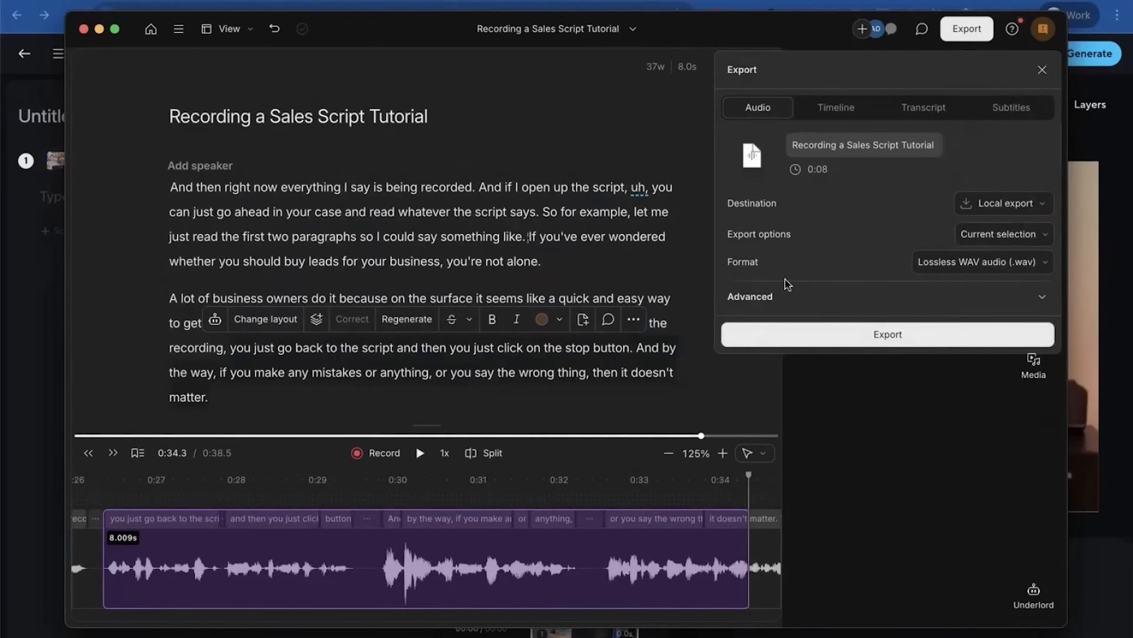
# - Switch to HeyGen and add the uploaded audio Buy leads - Part 1.wav to the first scene without Voice Mirroring
pyautogui.click(36, 308)
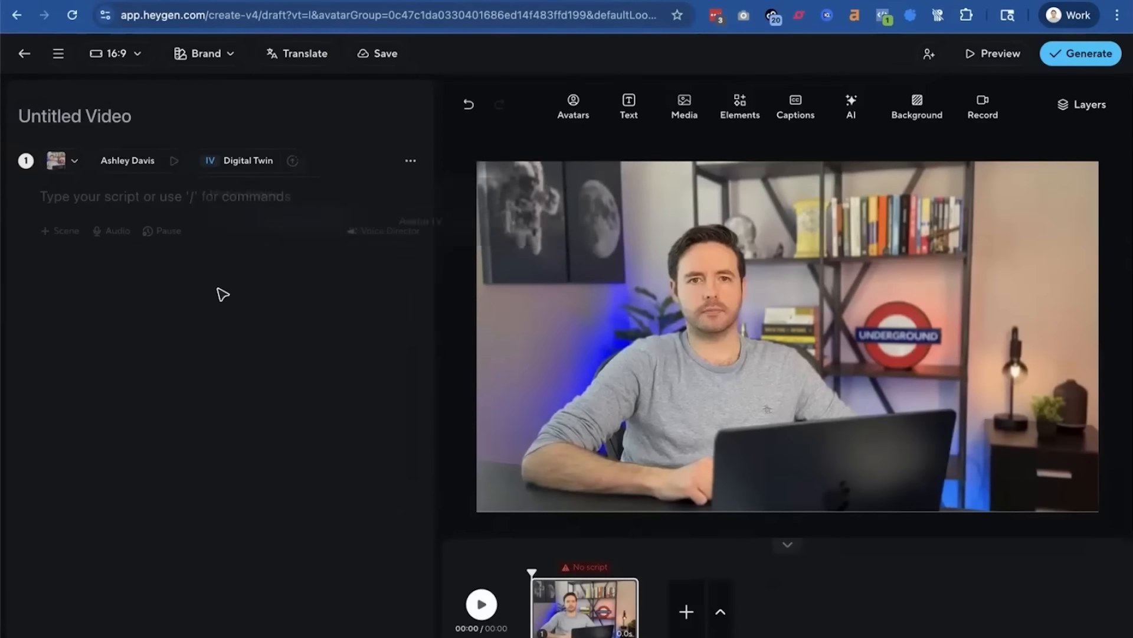
pyautogui.click(102, 233)
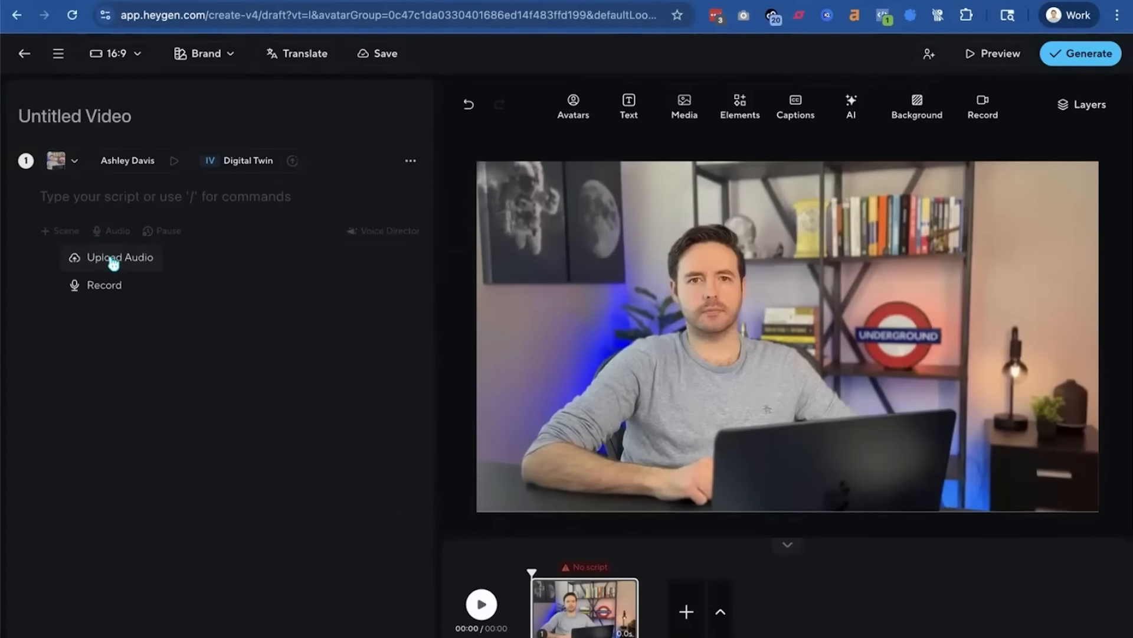
pyautogui.click(105, 258)
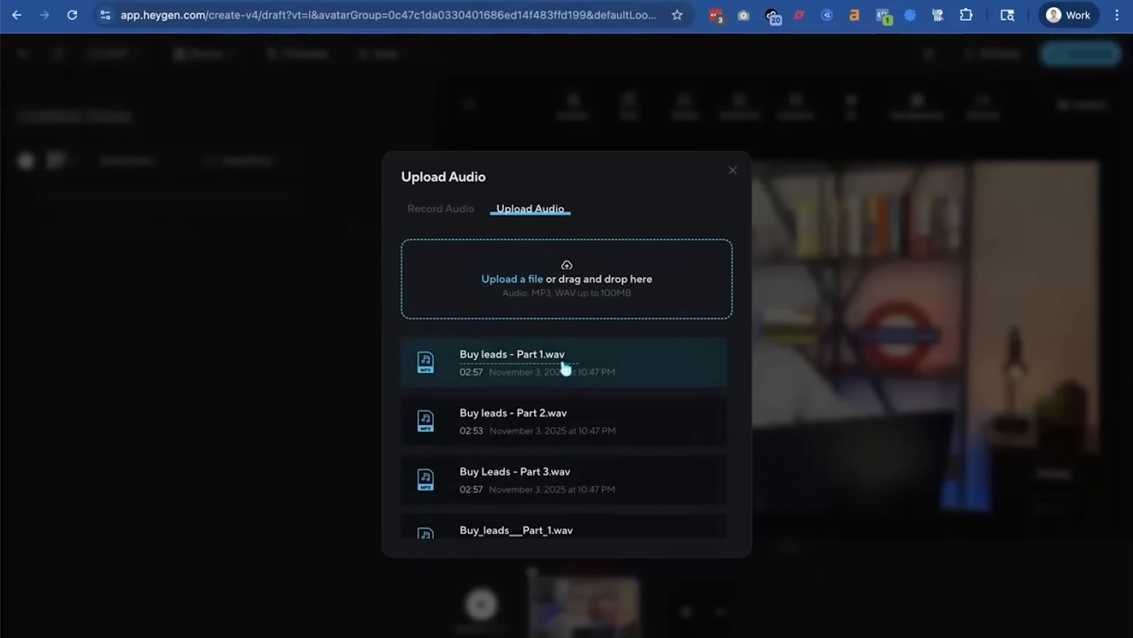
pyautogui.click(602, 360)
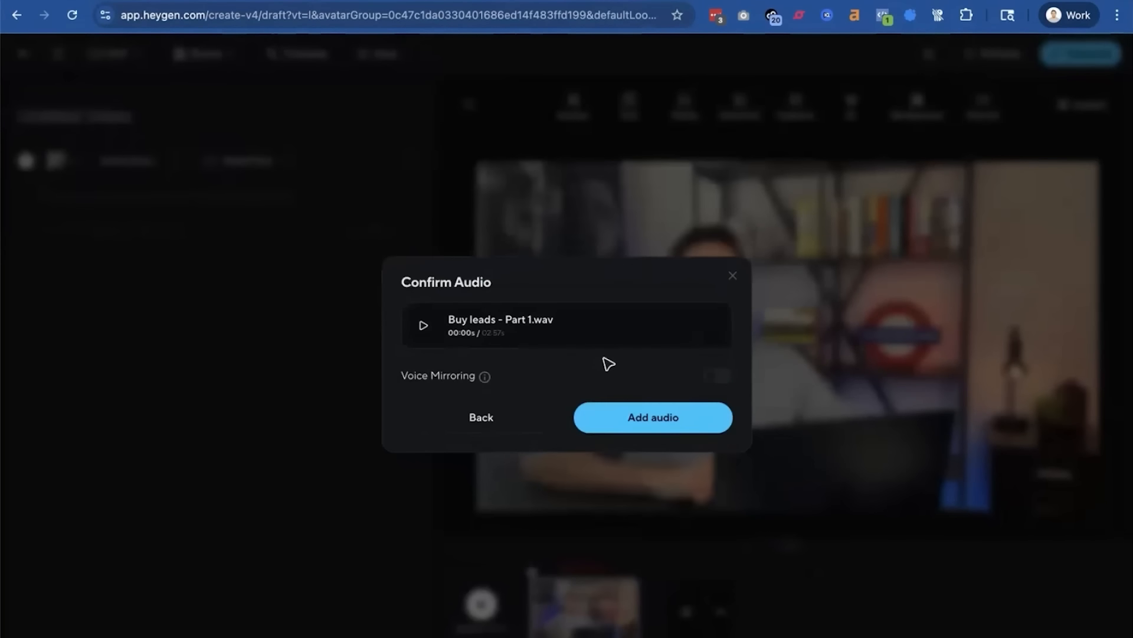
pyautogui.click(632, 422)
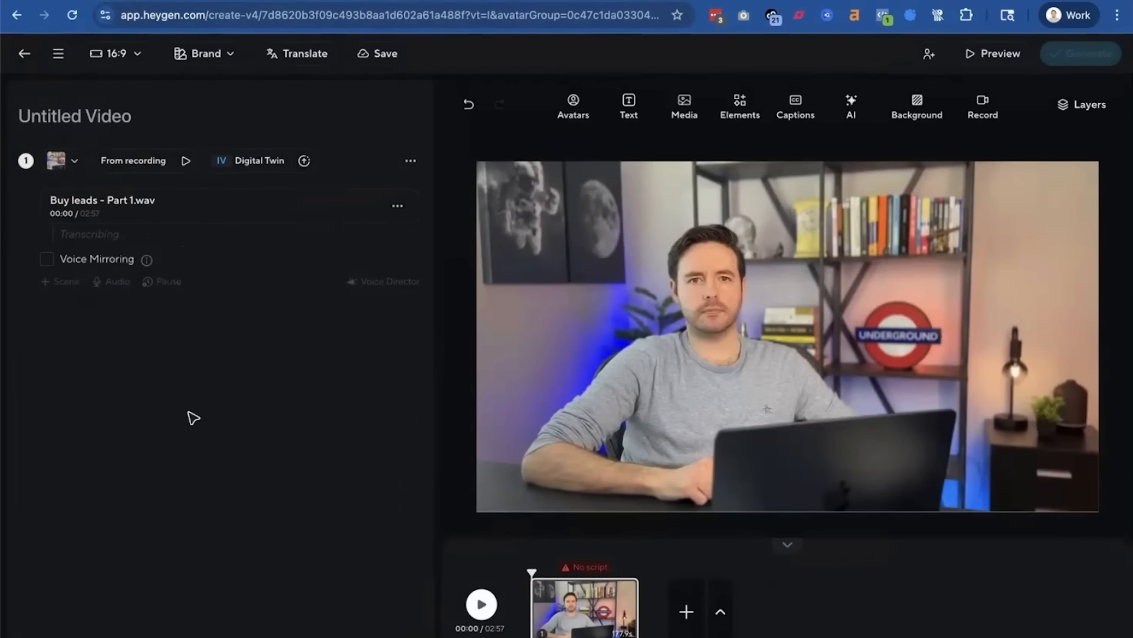
# - Add the uploaded audio Buy leads - Part 2.wav after the first scene's script, without Voice Mirroring
pyautogui.scroll(-15, 221, 425)
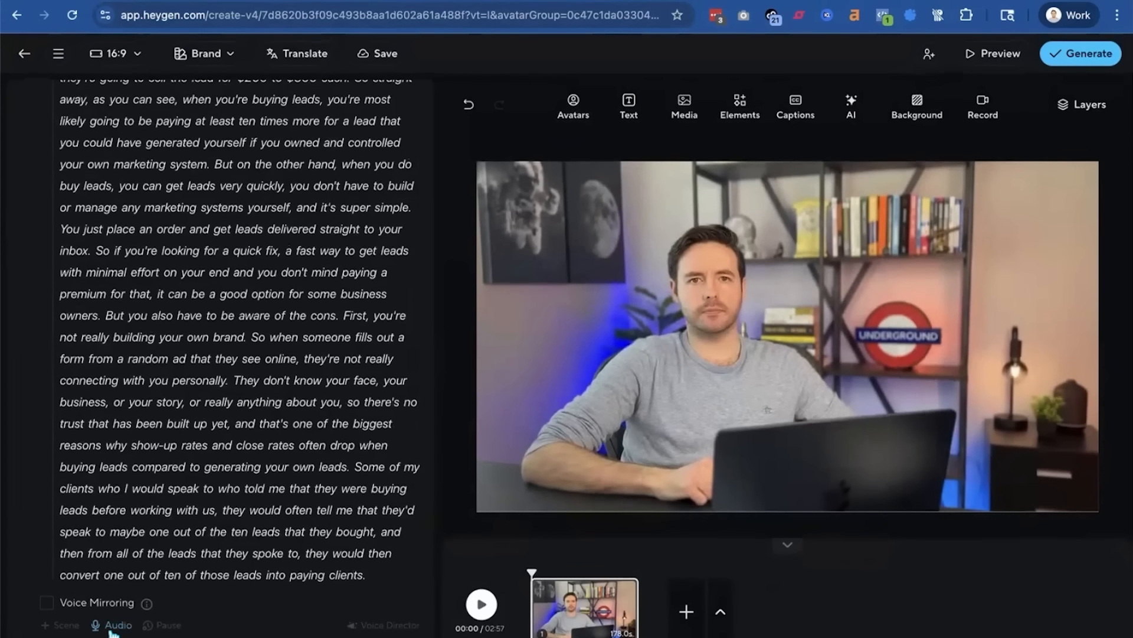
pyautogui.click(113, 626)
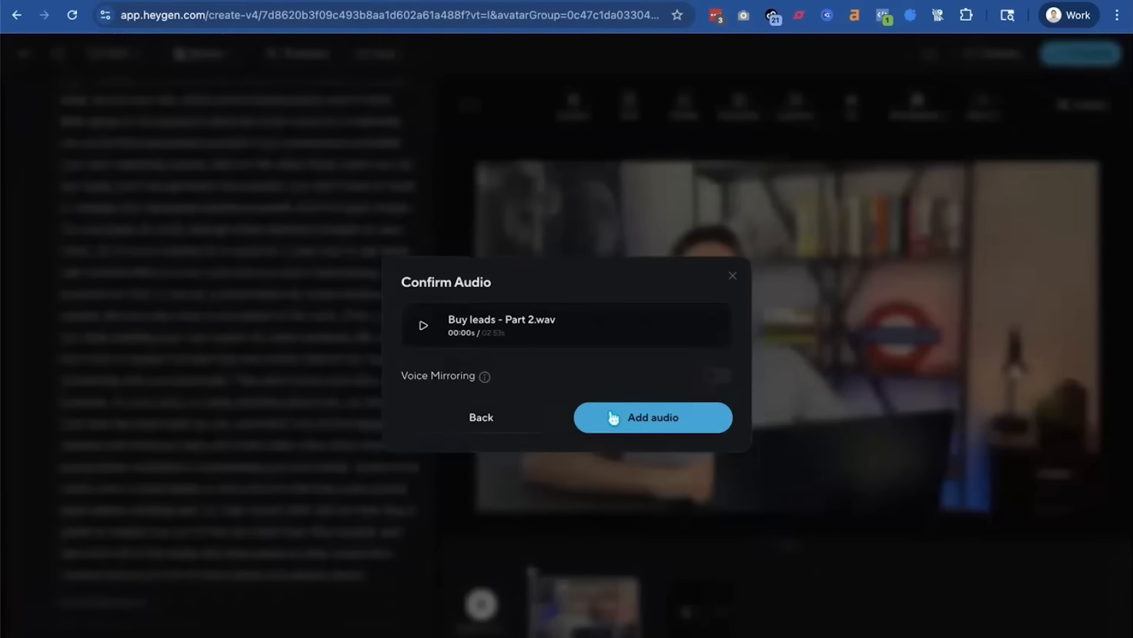
pyautogui.click(608, 418)
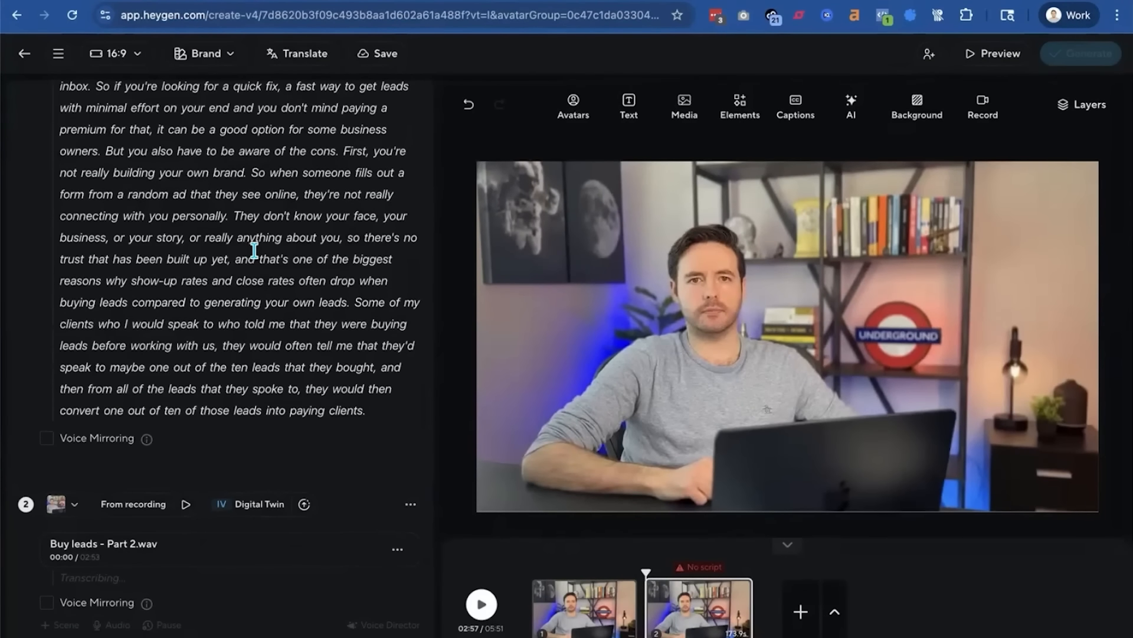
# - Review the transcribed scripts of Buy leads - Part 1.wav and Buy leads - Part 2.wav across both scenes
pyautogui.scroll(12, 254, 251)
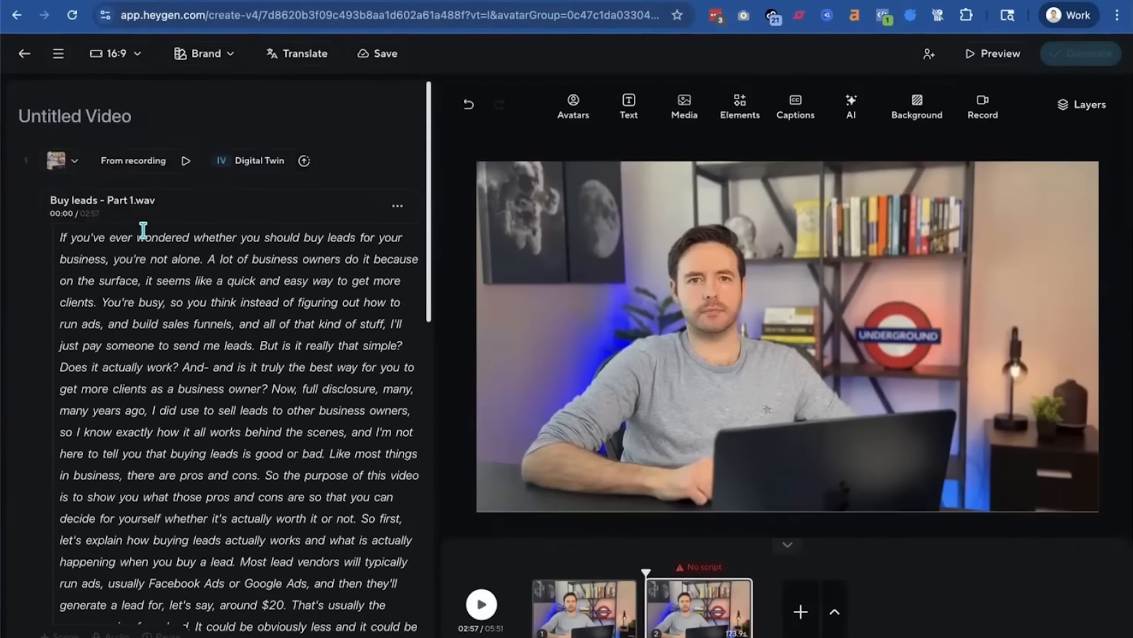
pyautogui.scroll(-12, 257, 407)
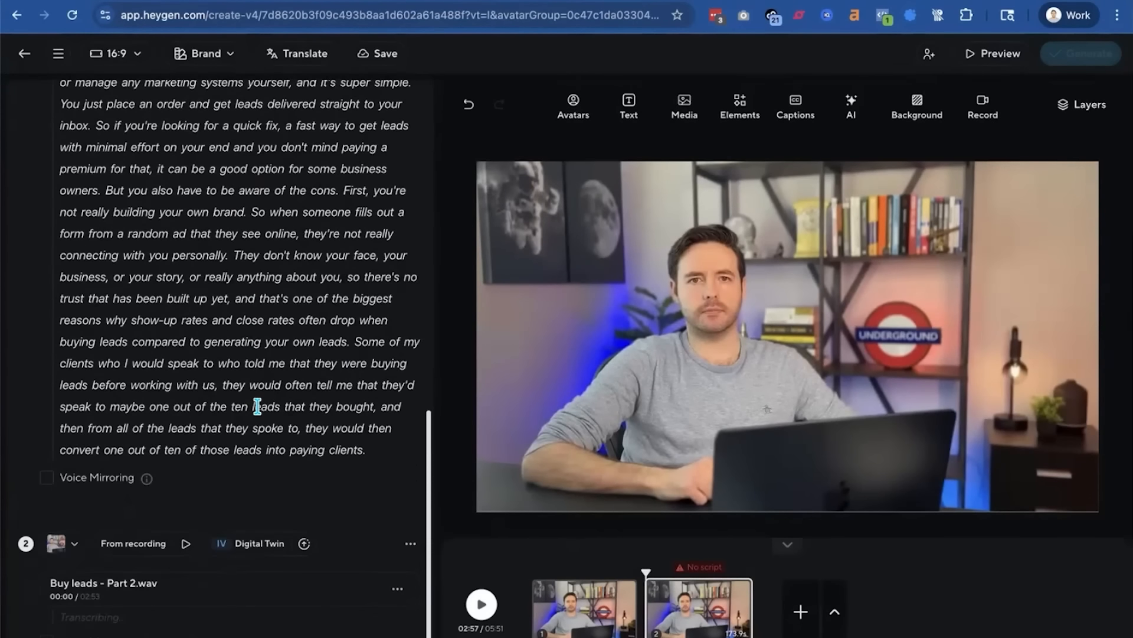
pyautogui.scroll(-13, 284, 342)
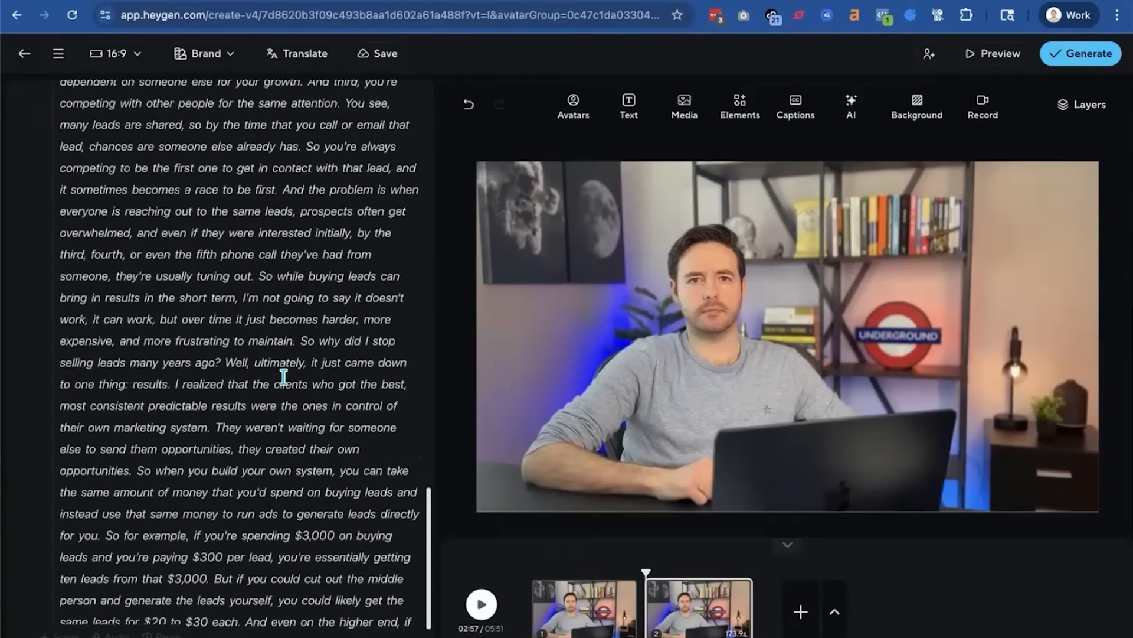
pyautogui.scroll(20, 284, 377)
pyautogui.scroll(5, 324, 321)
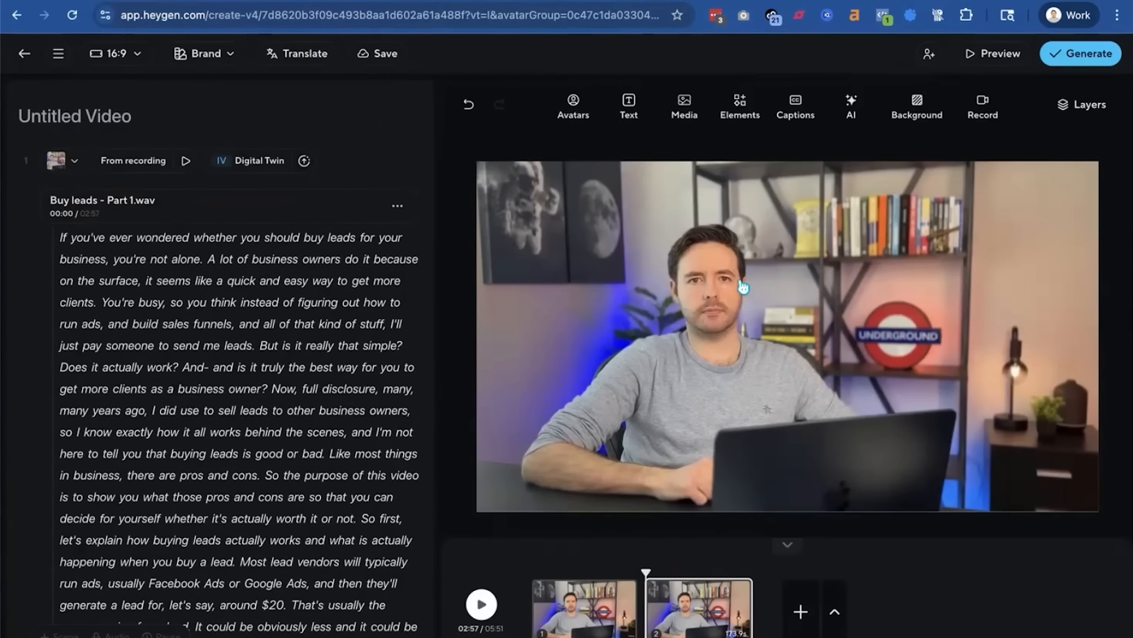
pyautogui.scroll(-3, 220, 448)
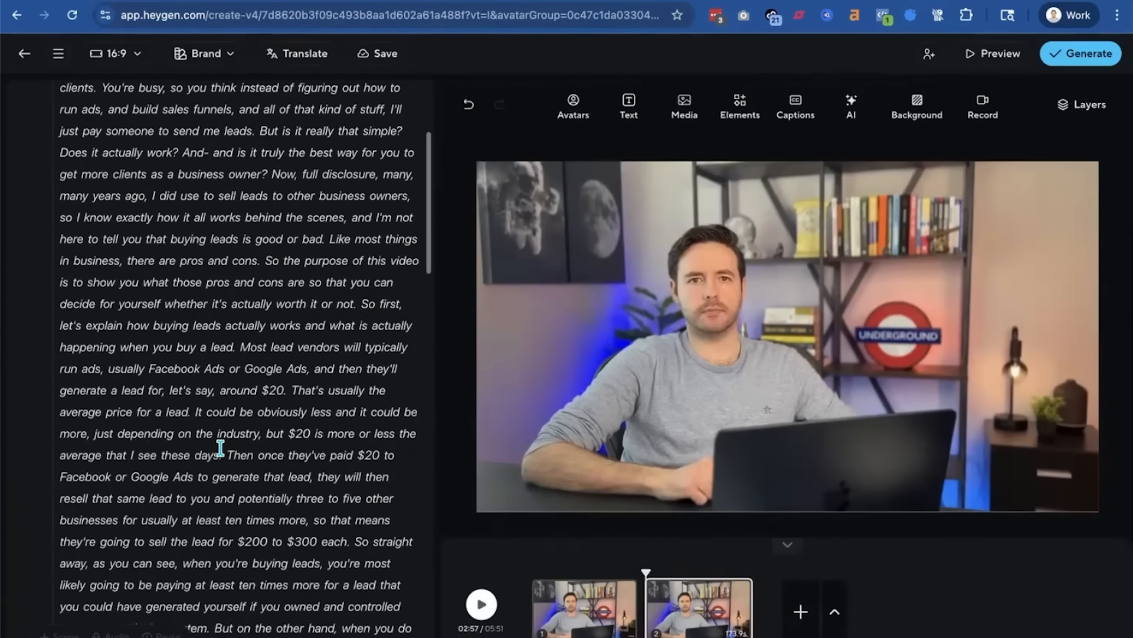
pyautogui.scroll(-10, 221, 447)
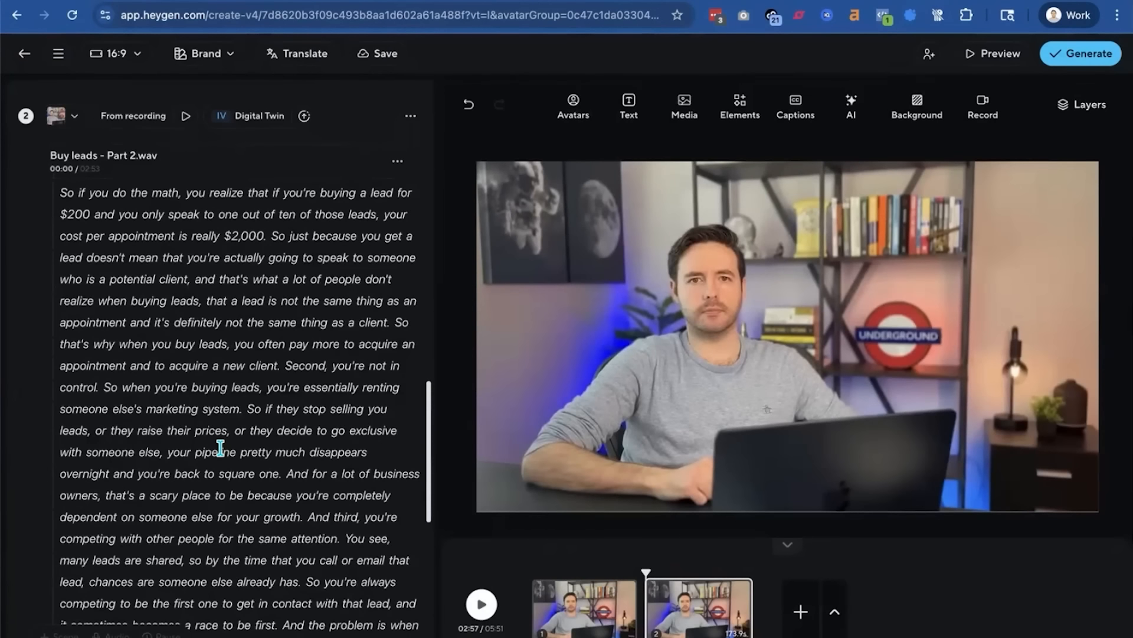
pyautogui.scroll(-1, 220, 448)
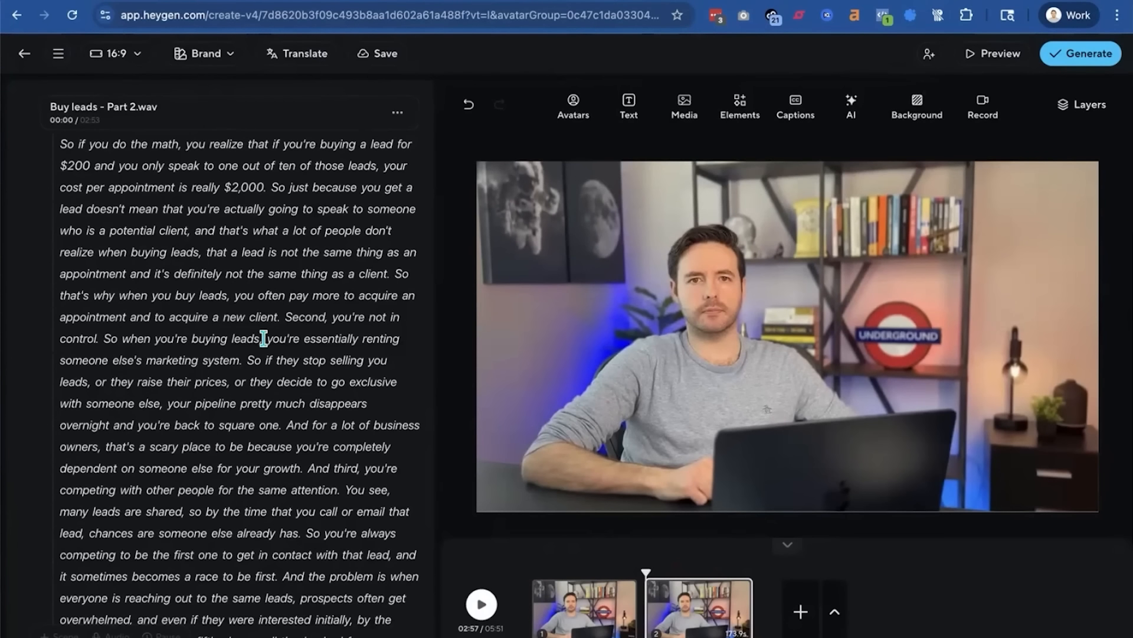
pyautogui.scroll(15, 273, 306)
pyautogui.scroll(8, 275, 311)
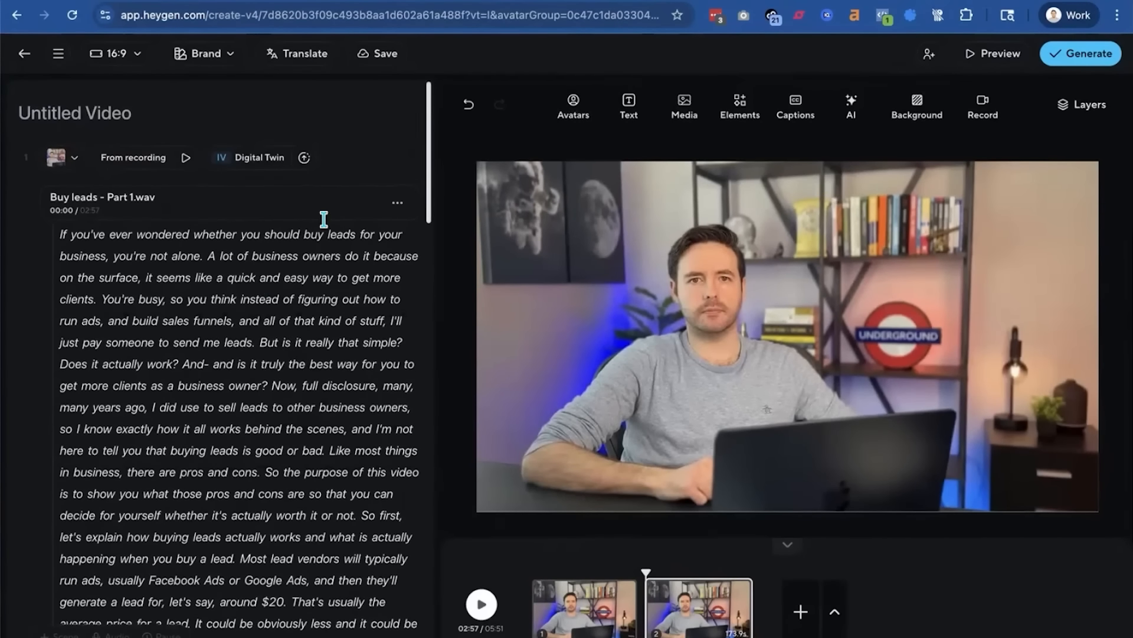
# - Remove the Buy leads - Part 1.wav audio from the first scene
pyautogui.click(395, 202)
pyautogui.click(390, 286)
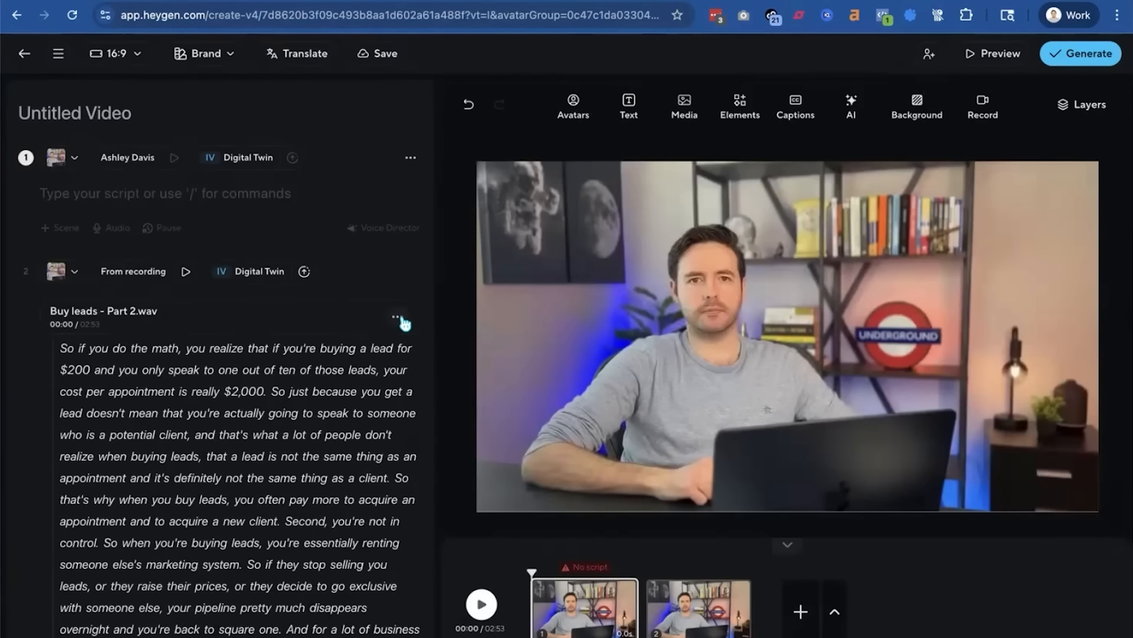
# - Remove the Buy leads - Part 2.wav audio from the second scene and delete that scene
pyautogui.click(397, 317)
pyautogui.click(392, 401)
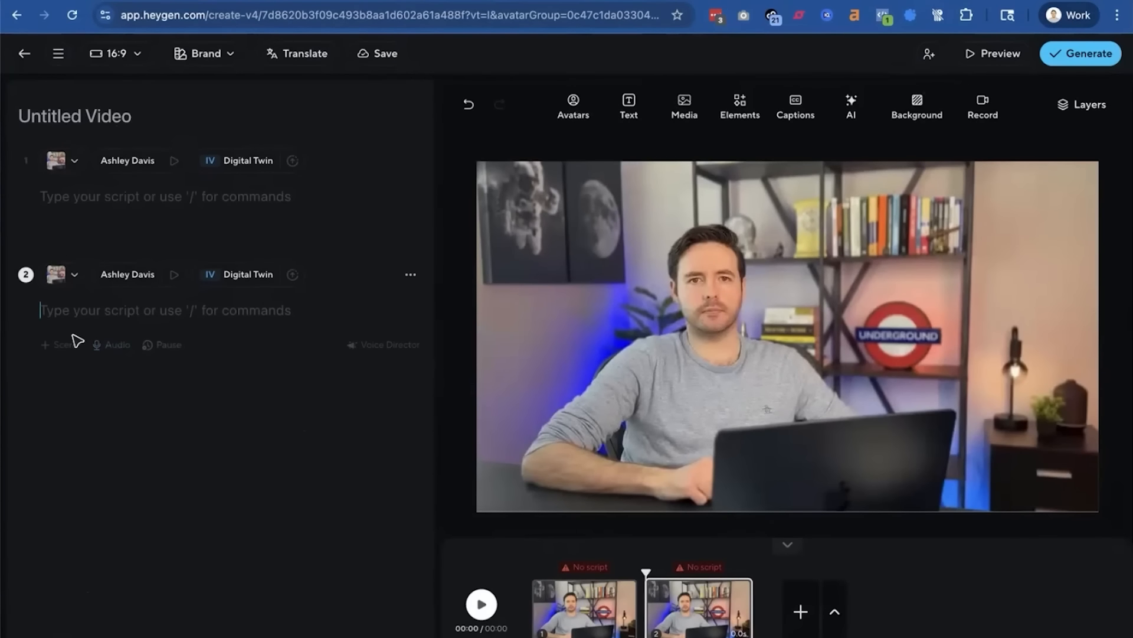
pyautogui.click(410, 274)
pyautogui.click(387, 357)
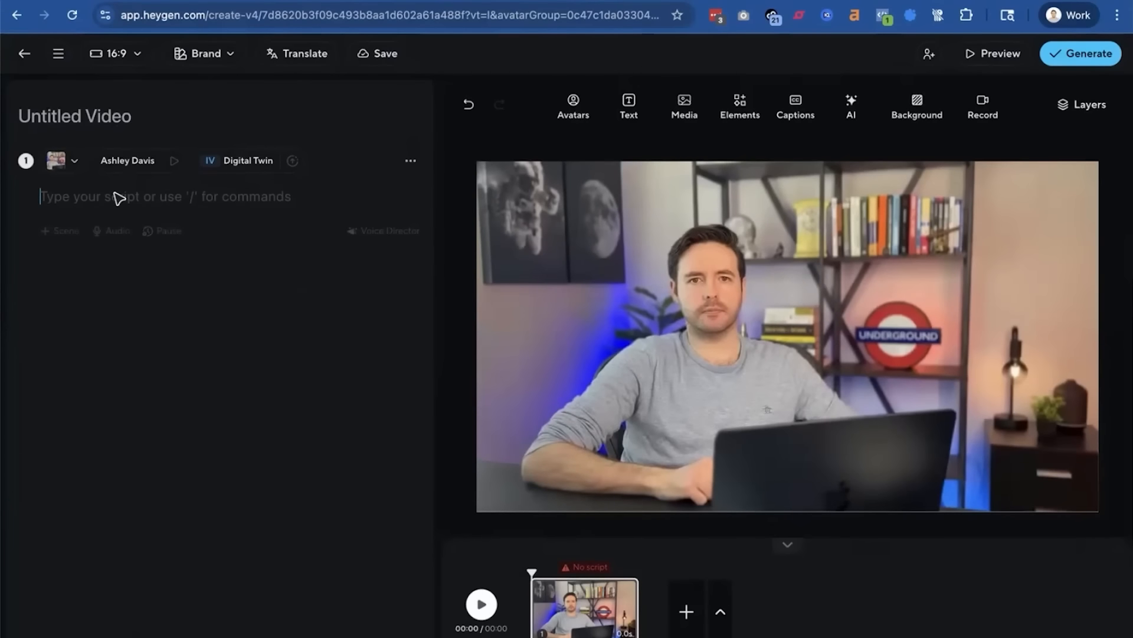
# - Copy the whole script from the Google Doc "Should I buy leads for my business?" and paste it into the first scene in HeyGen
pyautogui.click(152, 201)
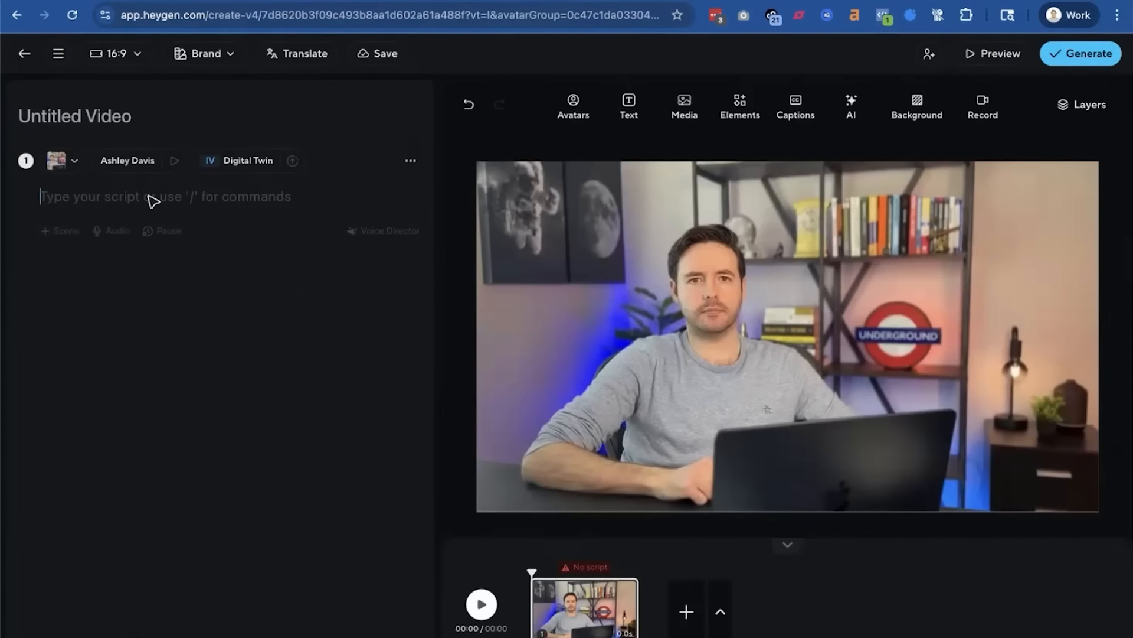
pyautogui.click(387, 0)
pyautogui.hotkey('ctrl', 'a')
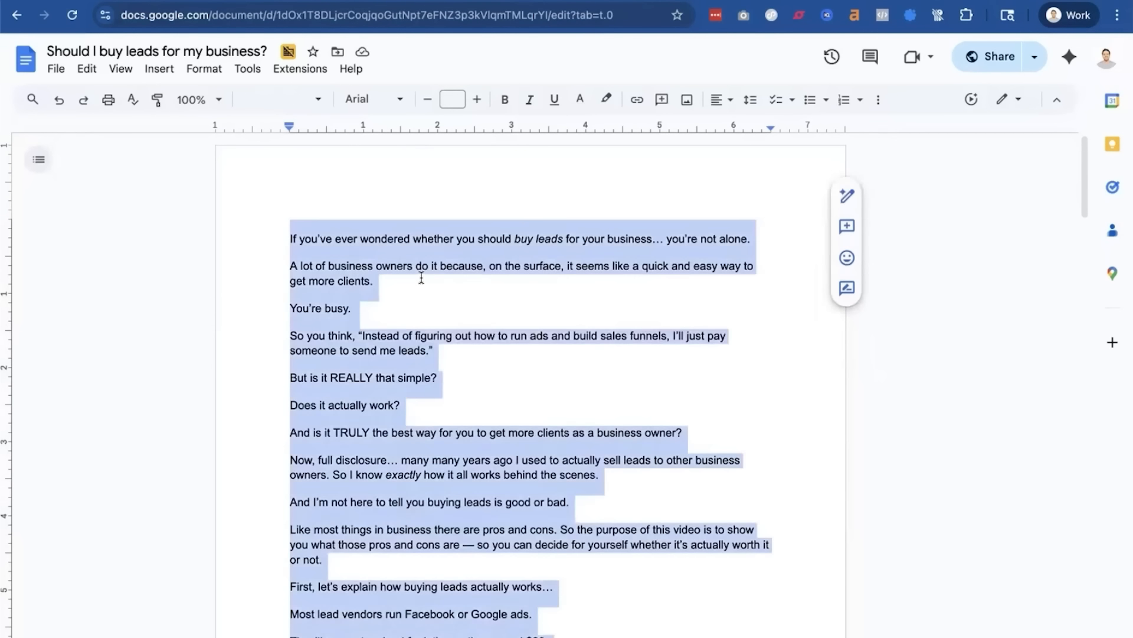
pyautogui.rightClick(364, 265)
pyautogui.click(421, 222)
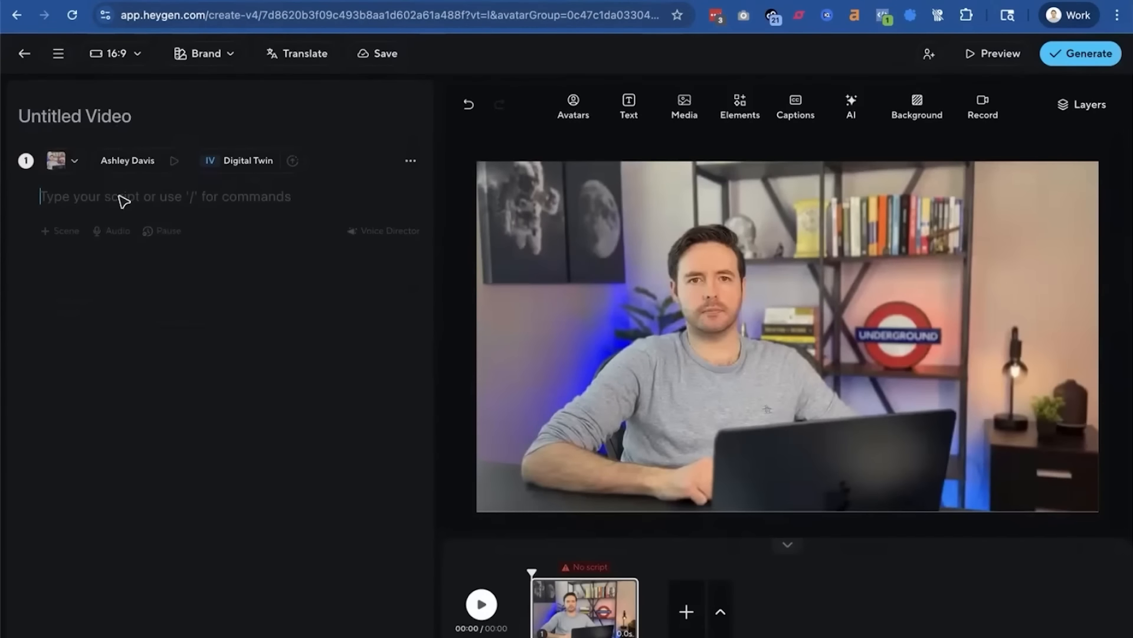
pyautogui.hotkey('ctrl', 'v')
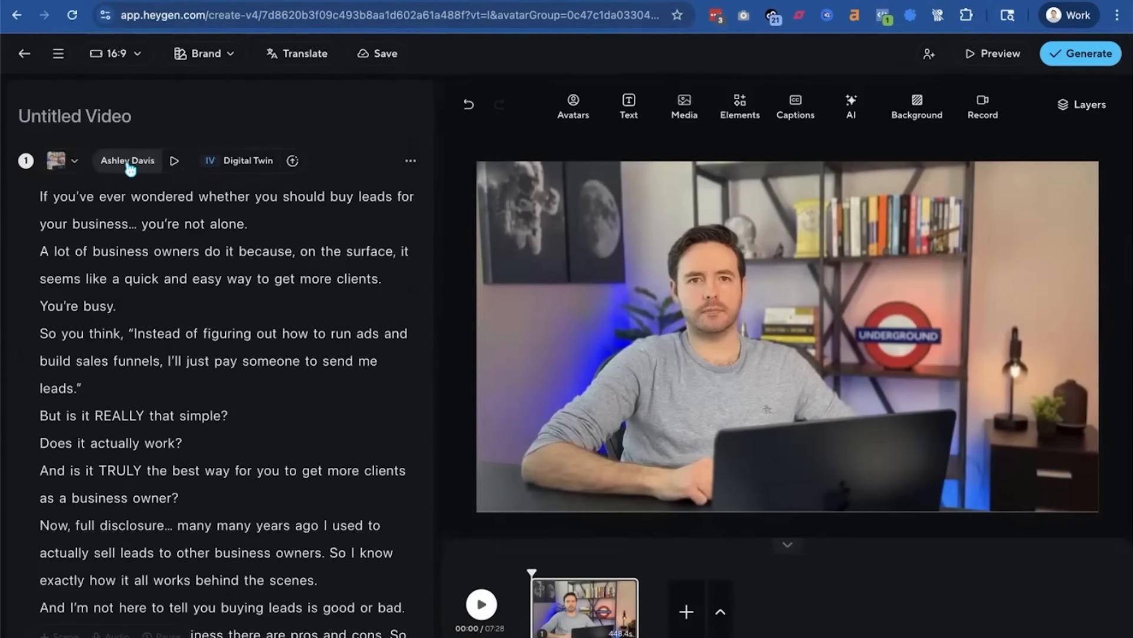
# - Change the scene's voice to the imported ElevenLabs professional voice clone and play the opening lines of the narration
pyautogui.click(129, 167)
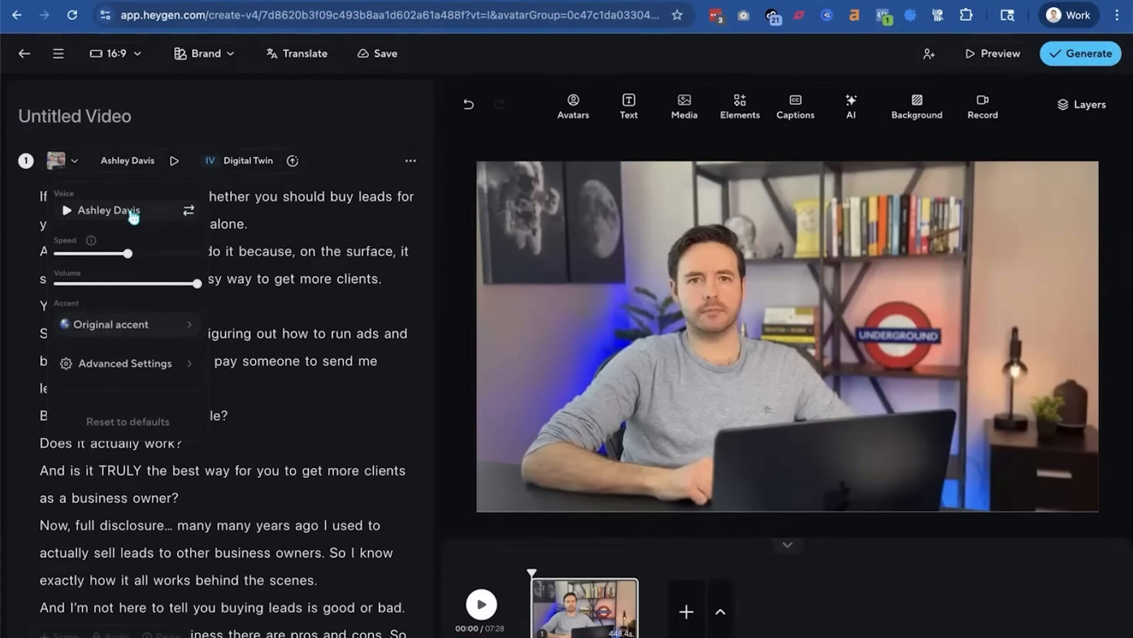
pyautogui.click(188, 210)
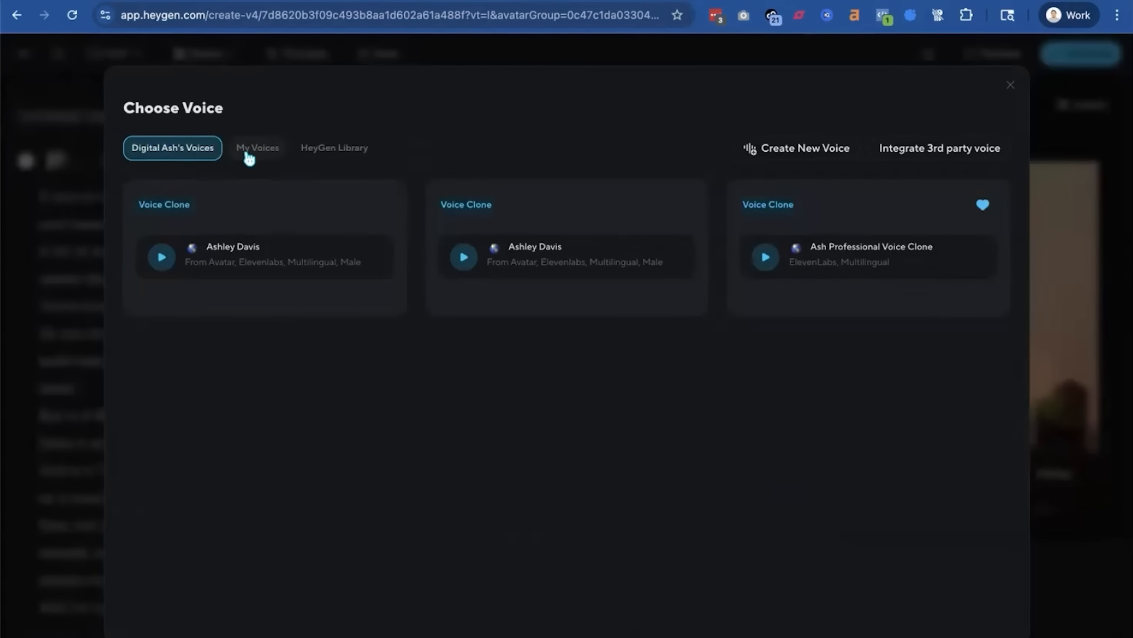
pyautogui.click(248, 156)
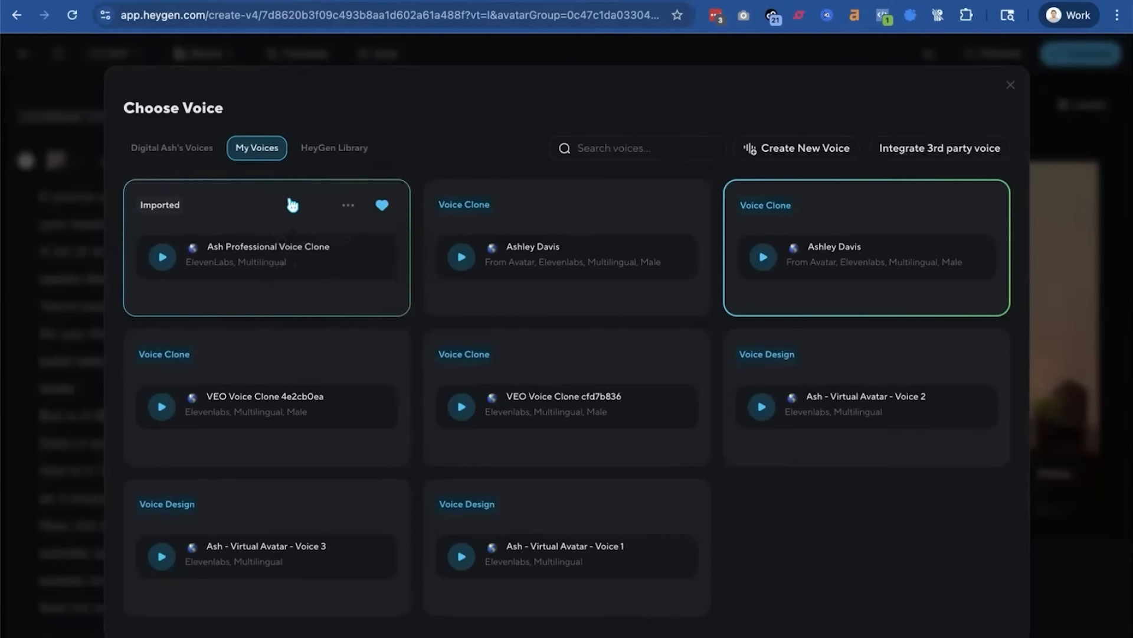
pyautogui.click(242, 208)
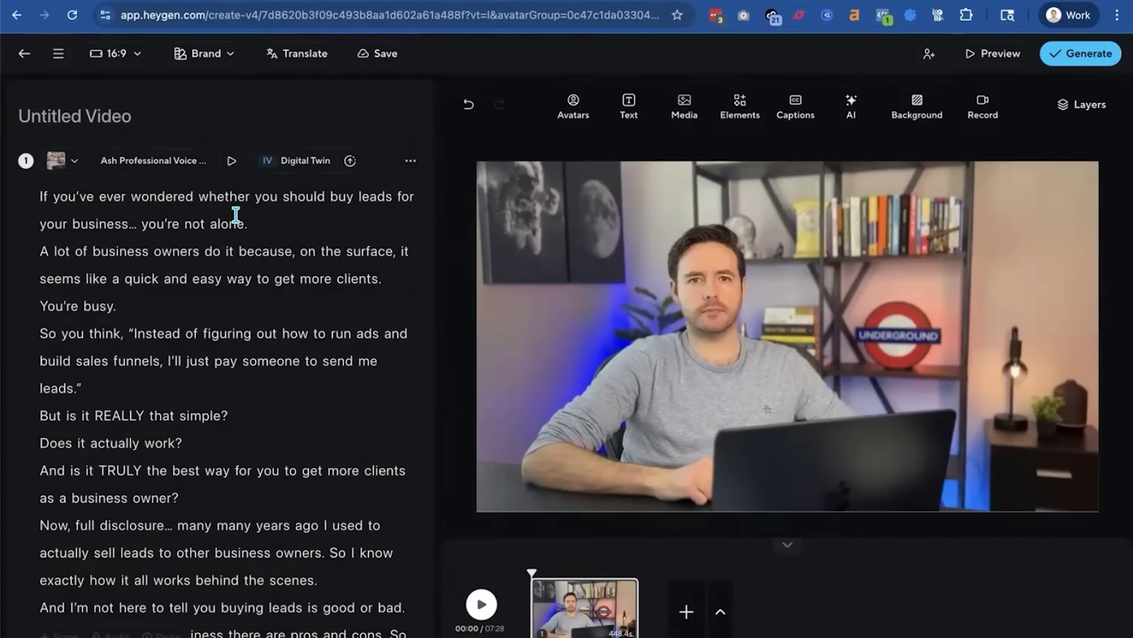
pyautogui.click(482, 612)
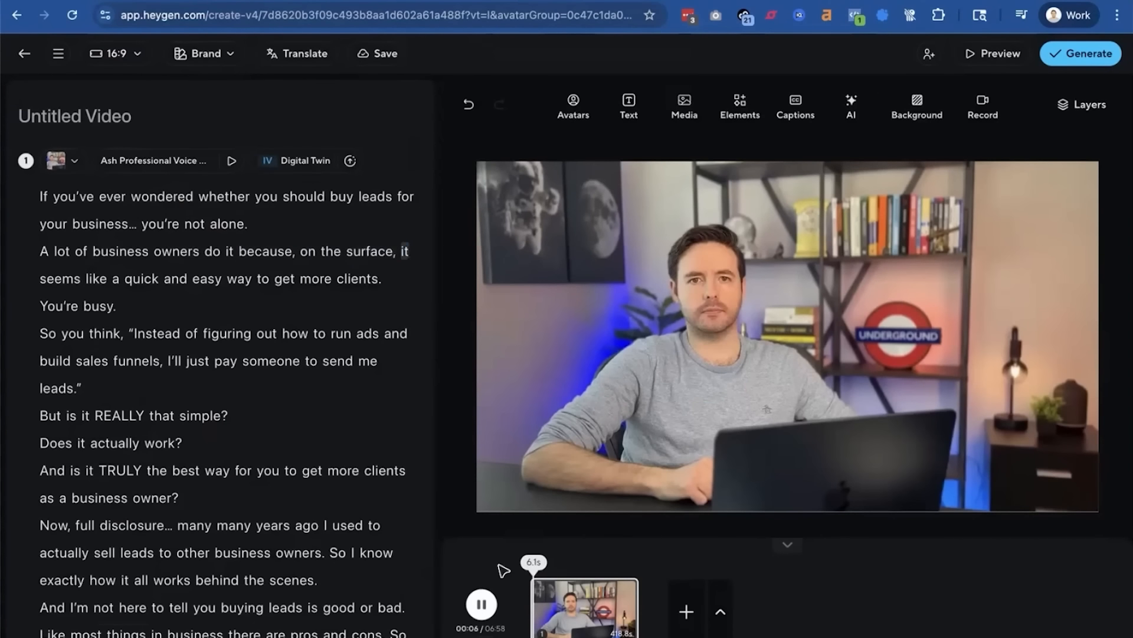
pyautogui.click(482, 605)
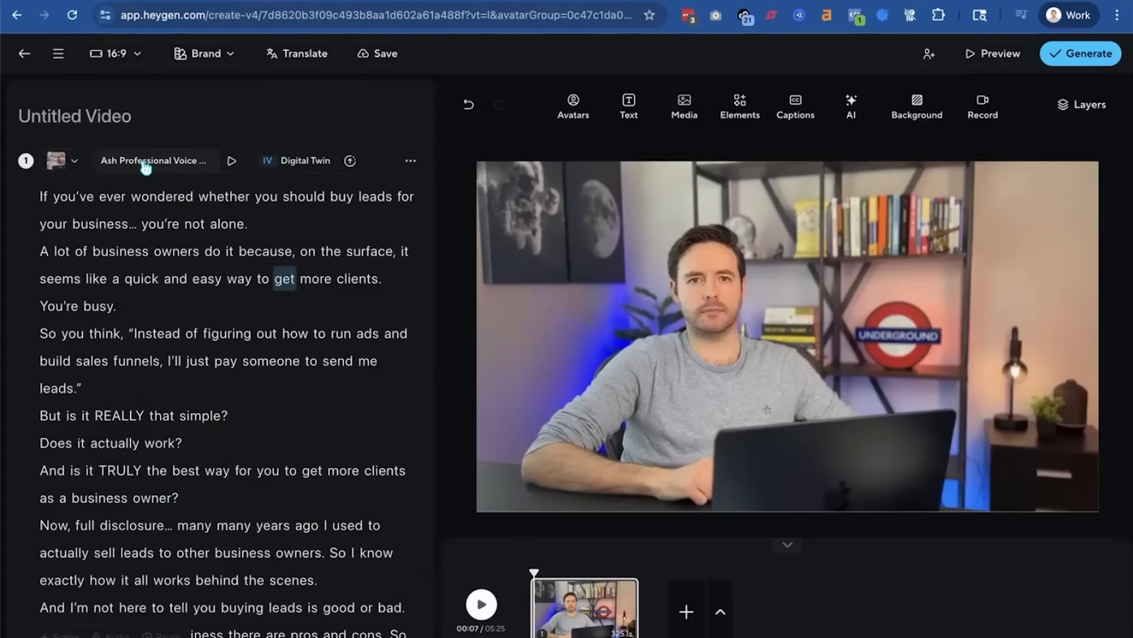
# - Reduce the voice's speed below 1.0x and play the scene's narration to hear the slower delivery
pyautogui.click(146, 168)
pyautogui.moveTo(154, 253)
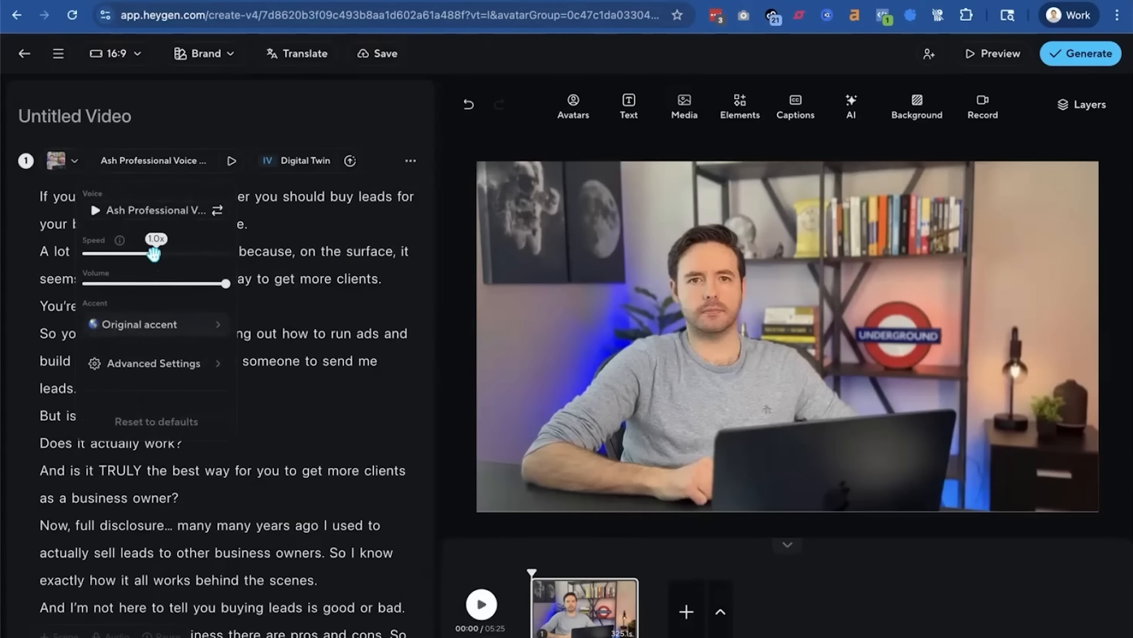
pyautogui.moveTo(154, 254); pyautogui.dragTo(132, 255)
pyautogui.click(266, 233)
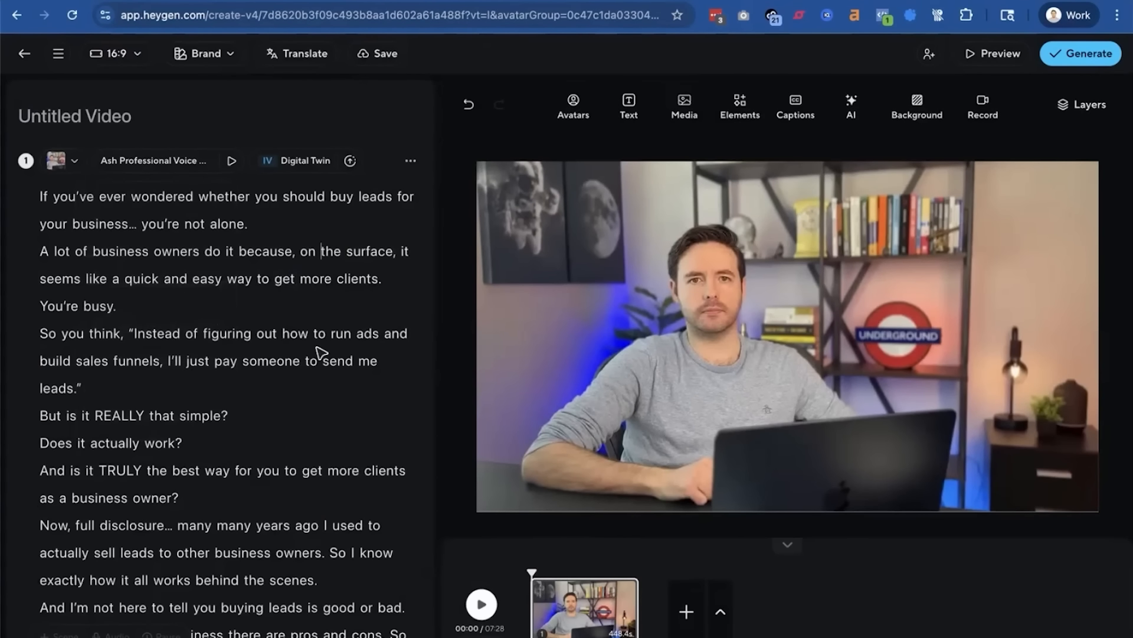
pyautogui.press('space')
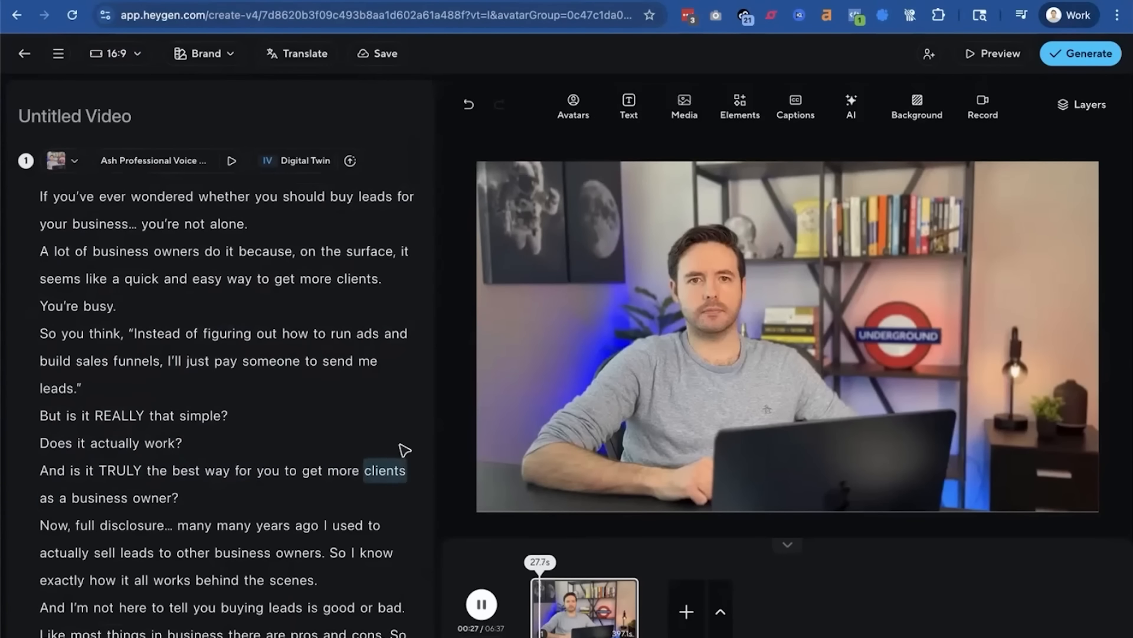
pyautogui.click(479, 602)
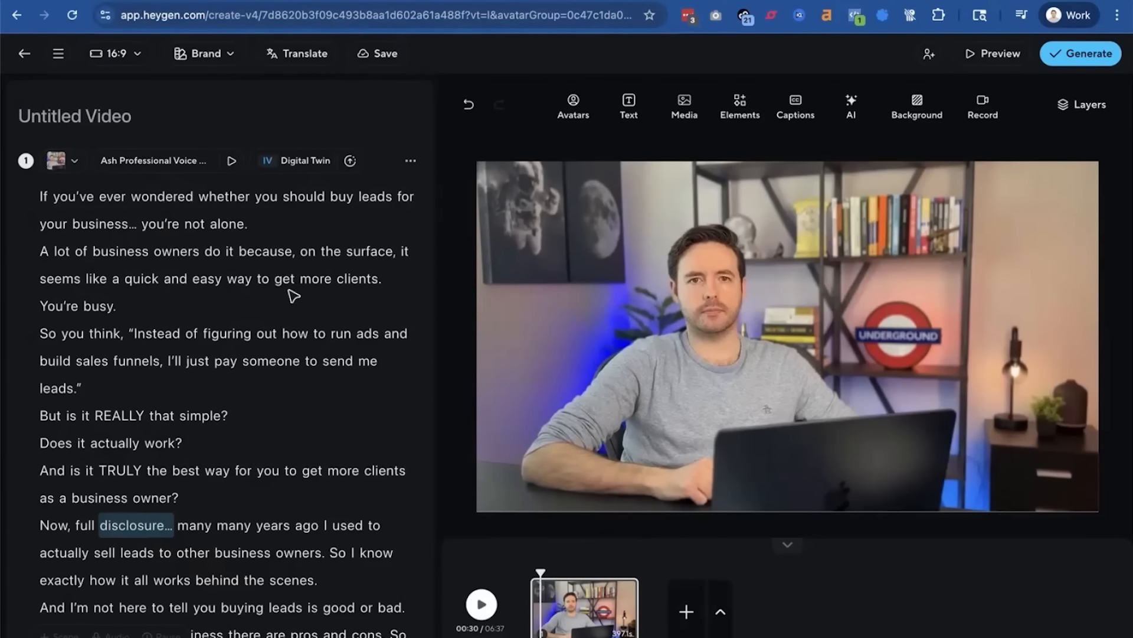
# - Examine the capitalised emphasis words REALLY and TRULY in the script and look through the script to its end
pyautogui.click(137, 225)
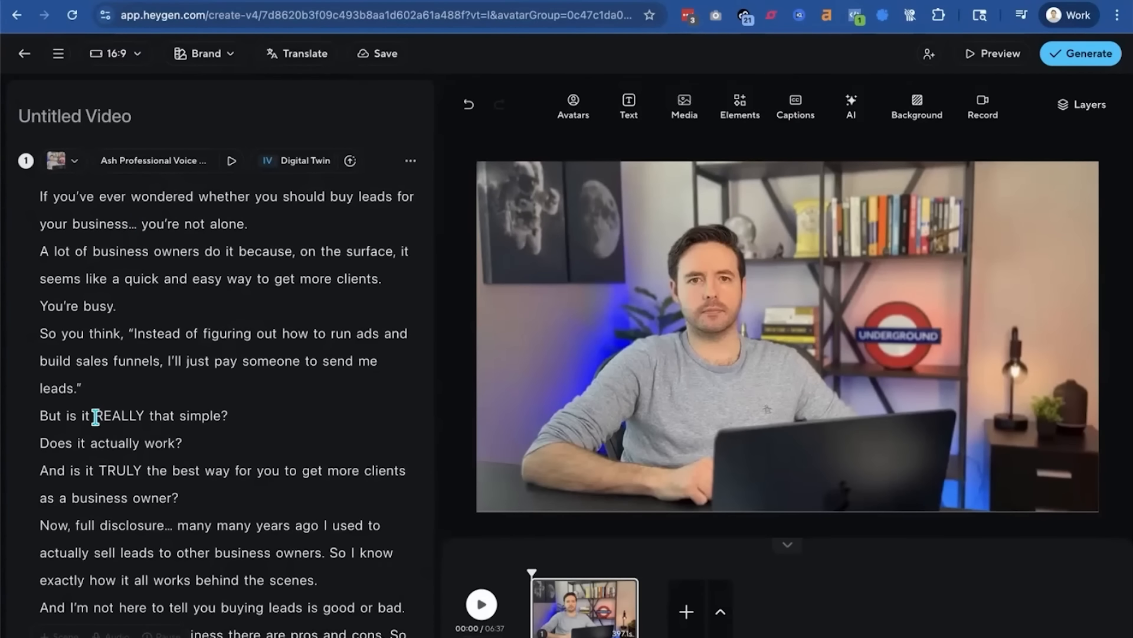
pyautogui.moveTo(94, 417); pyautogui.dragTo(142, 417)
pyautogui.click(169, 416)
pyautogui.moveTo(98, 470); pyautogui.dragTo(147, 470)
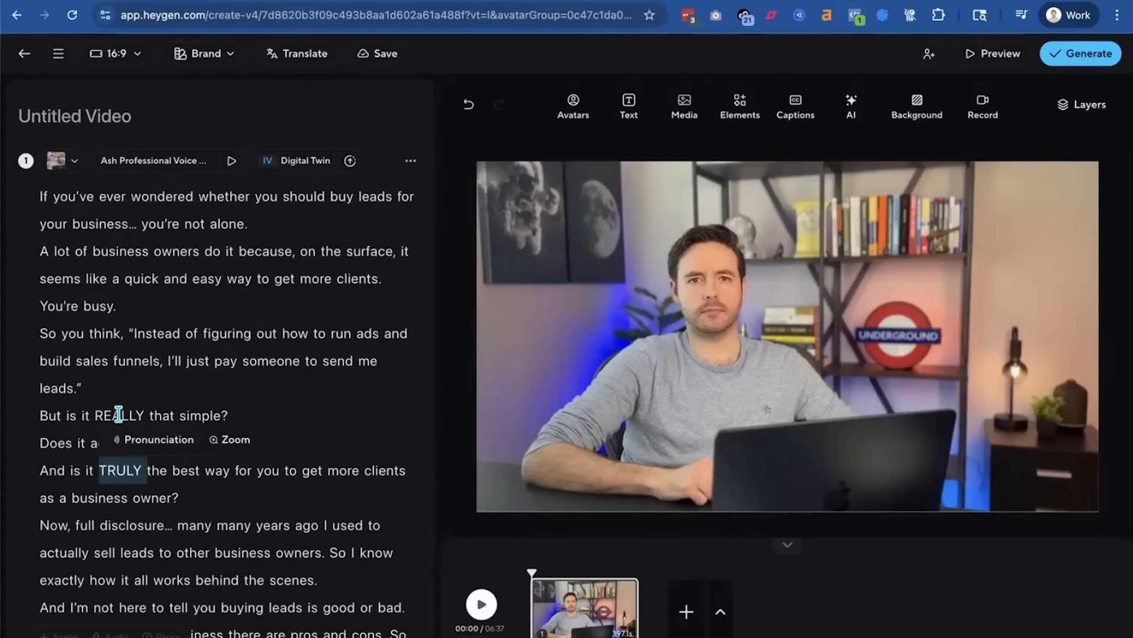
pyautogui.click(223, 414)
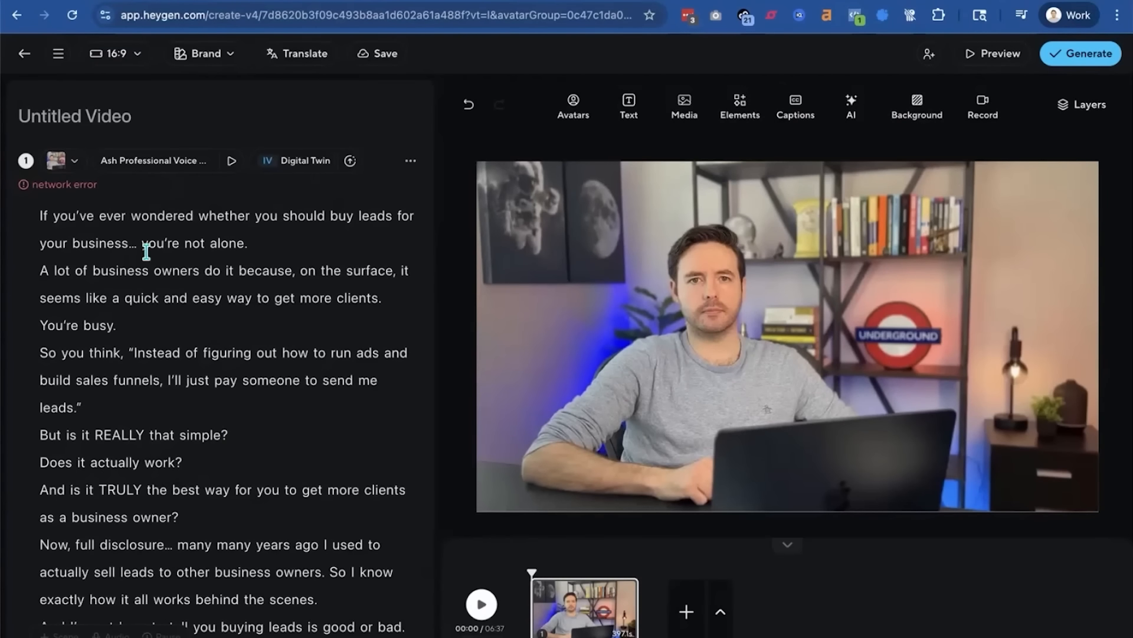
pyautogui.scroll(-20, 274, 473)
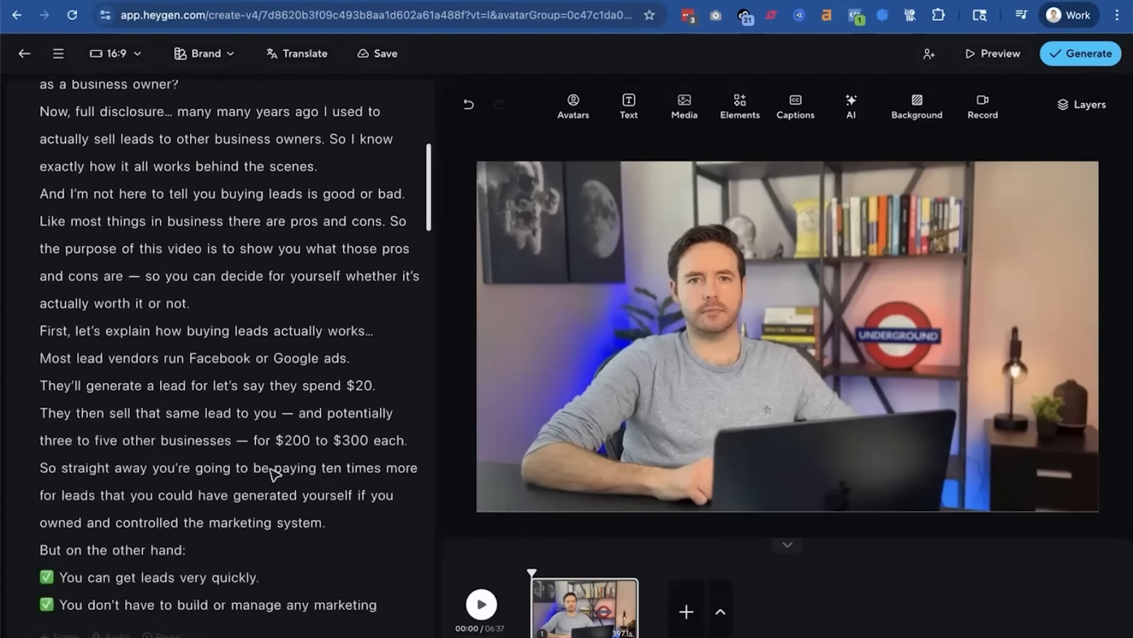
pyautogui.scroll(-15, 273, 473)
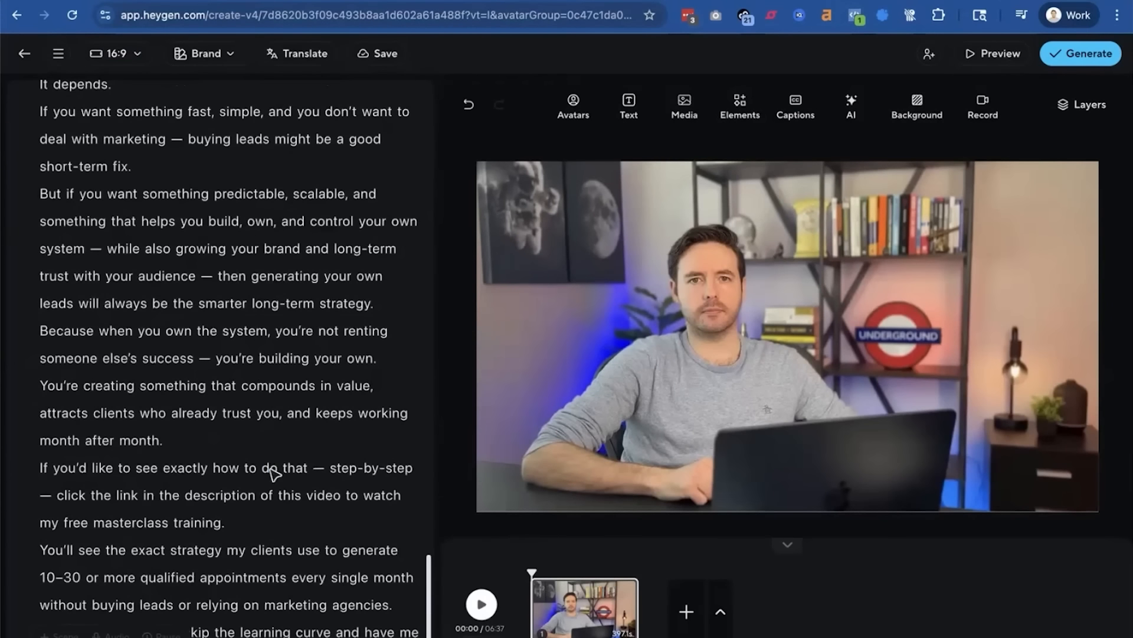
pyautogui.scroll(13, 274, 473)
pyautogui.scroll(15, 273, 472)
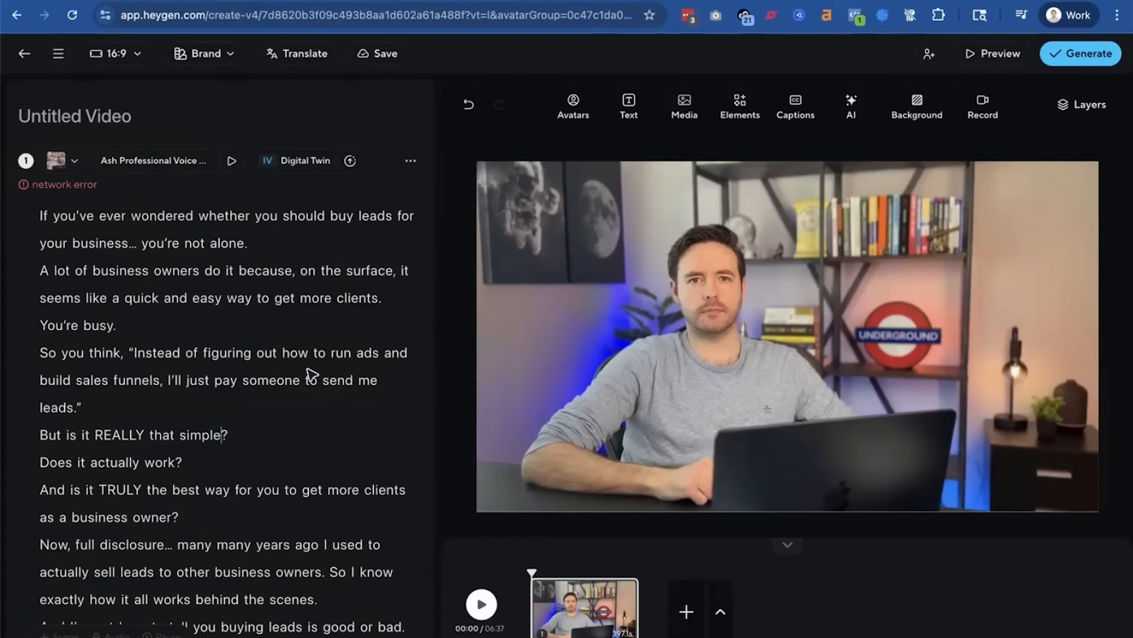
# - Move the script from "But is it REALLY that simple?" to its end into a new second scene
pyautogui.scroll(-1, 269, 420)
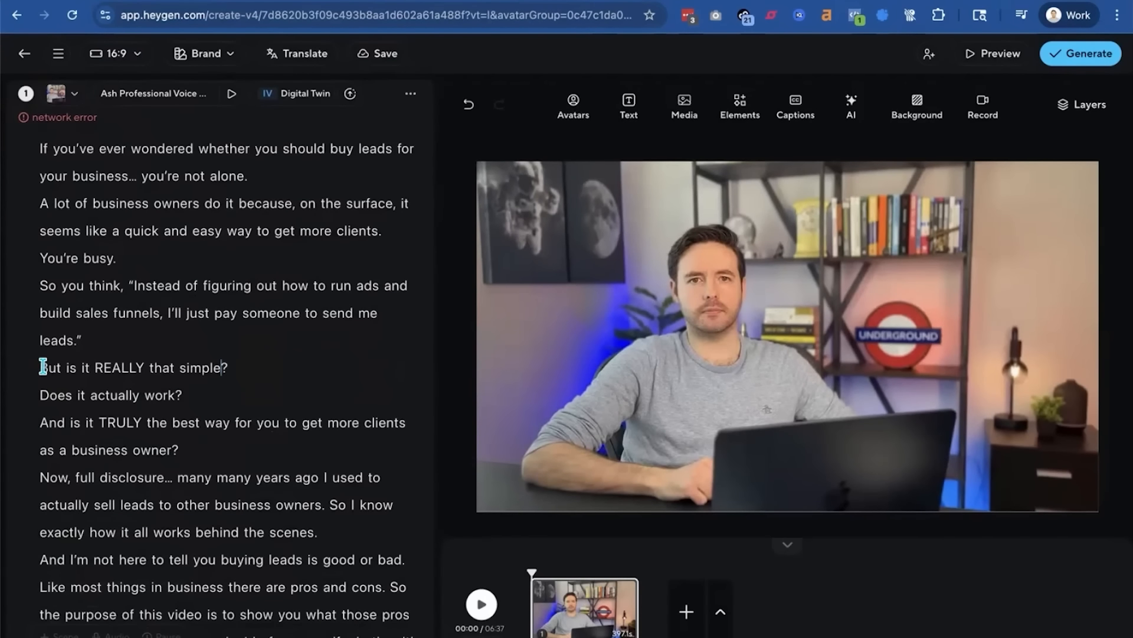
pyautogui.moveTo(38, 367); pyautogui.dragTo(293, 533)
pyautogui.moveTo(279, 333); pyautogui.dragTo(347, 606)
pyautogui.press('BackSpace')
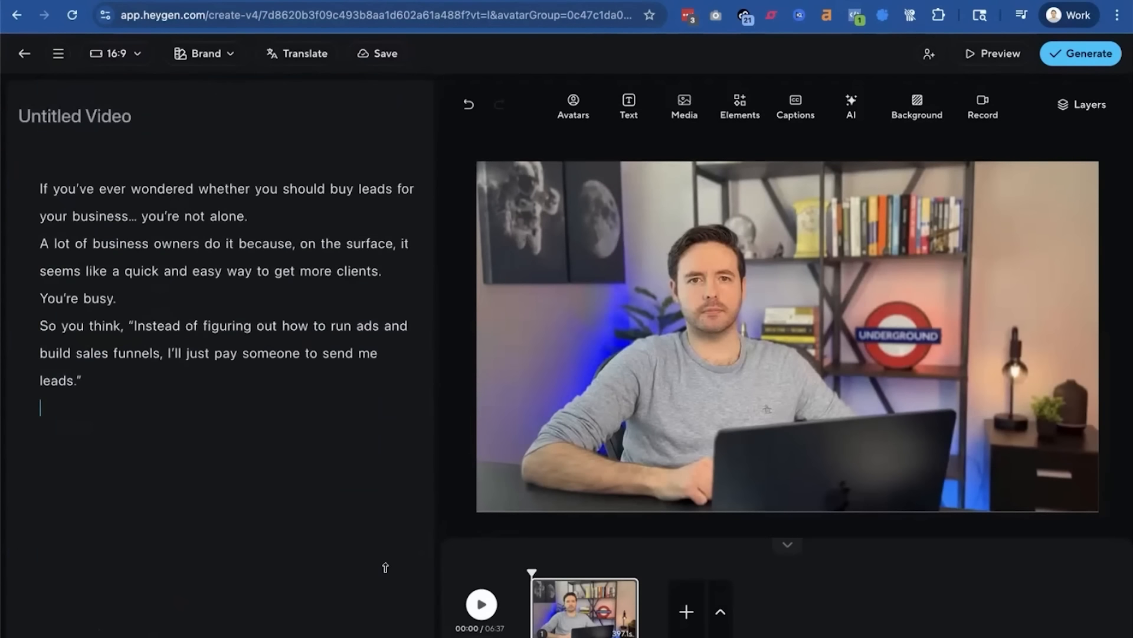
pyautogui.click(61, 461)
pyautogui.hotkey('ctrl', 'v')
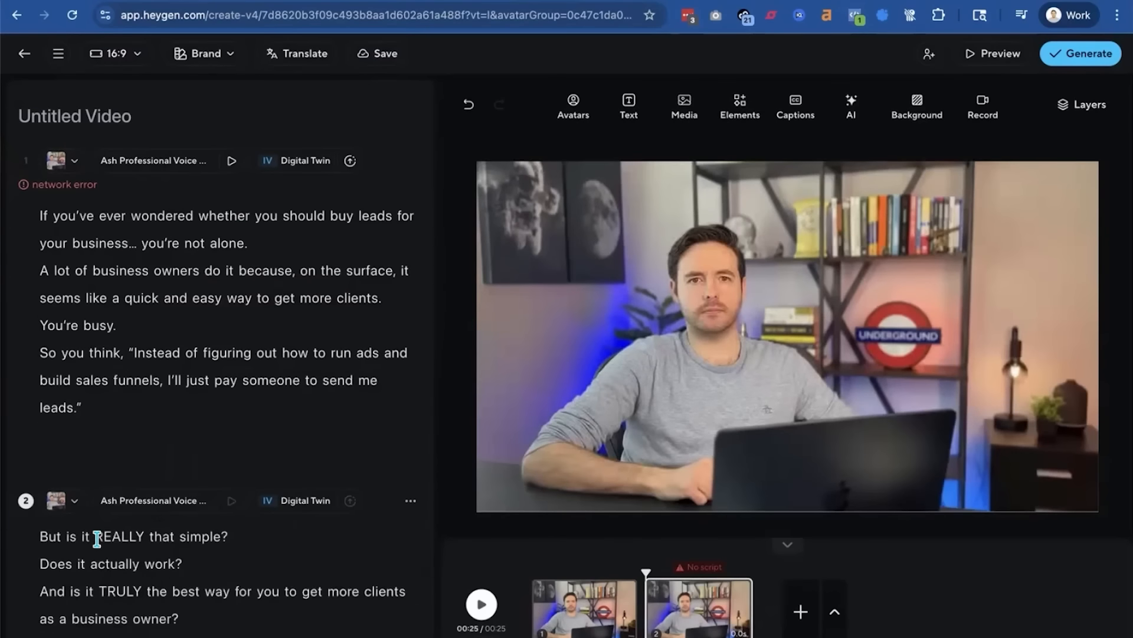
pyautogui.scroll(-2, 209, 406)
pyautogui.scroll(1, 206, 401)
# - Paste the full script back into the first scene and check the text down to its end
pyautogui.click(182, 353)
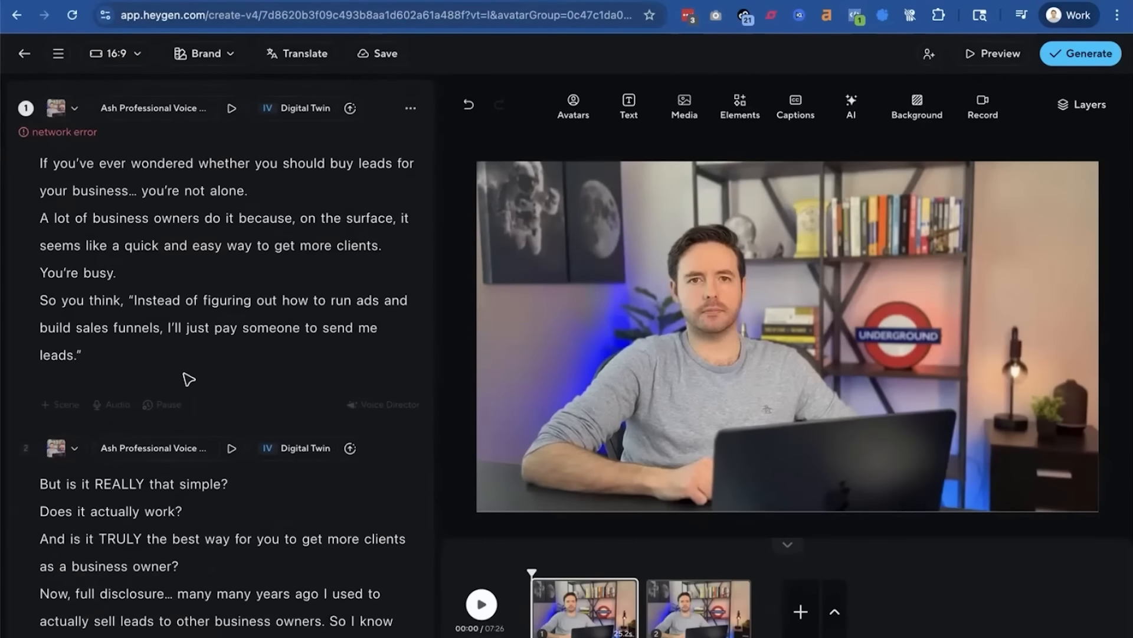
pyautogui.scroll(-1, 189, 379)
pyautogui.scroll(1, 188, 378)
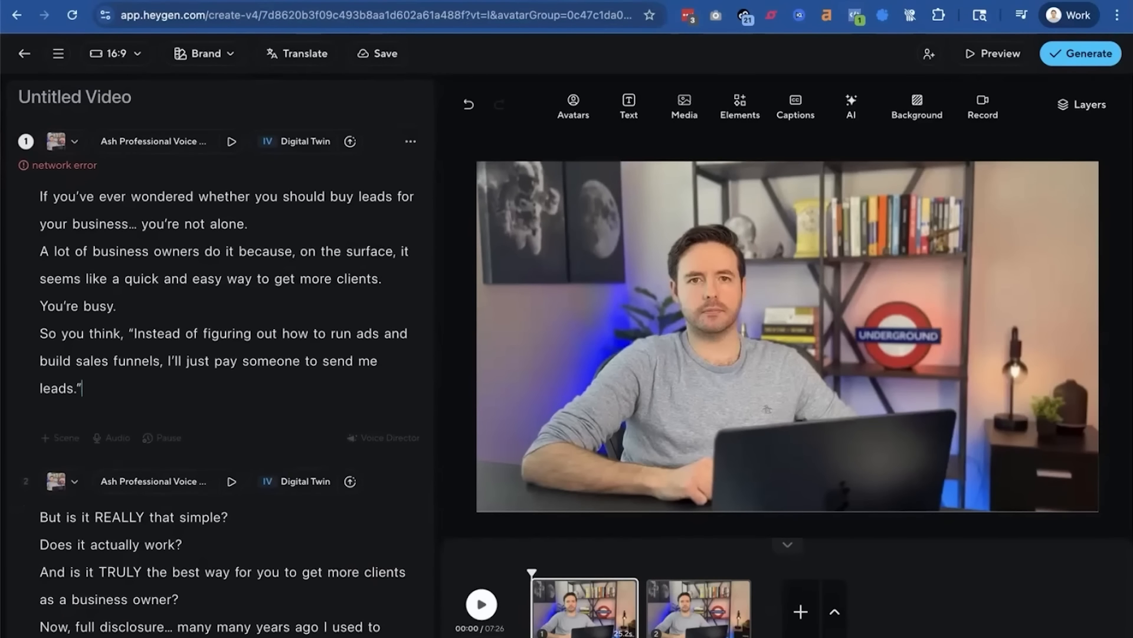
pyautogui.hotkey('ctrl', 'v')
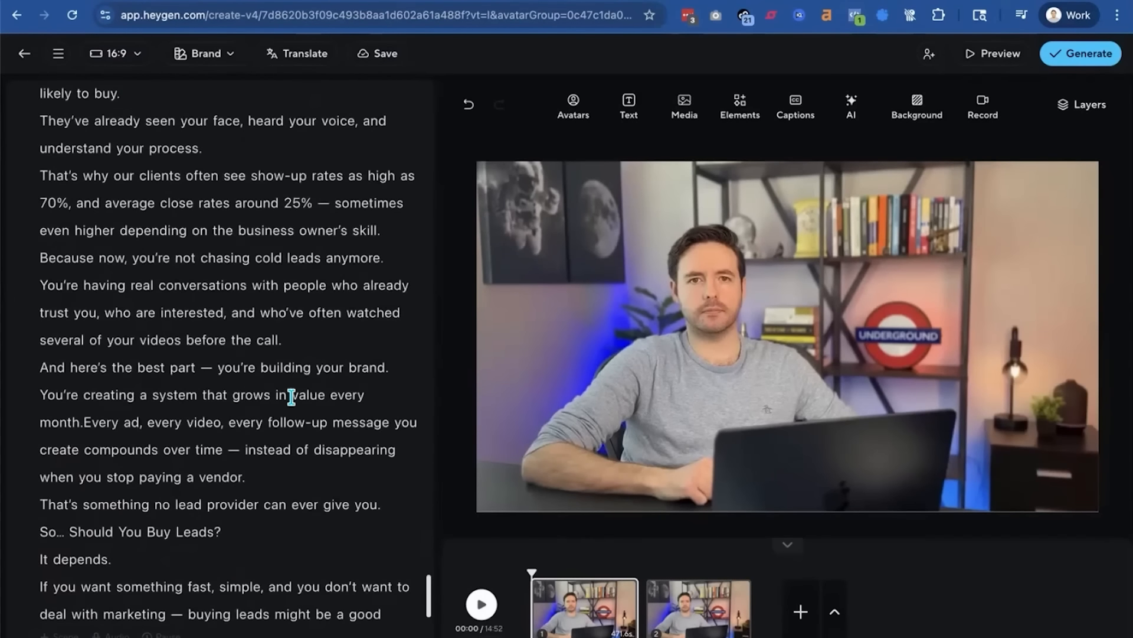
pyautogui.scroll(-10, 291, 397)
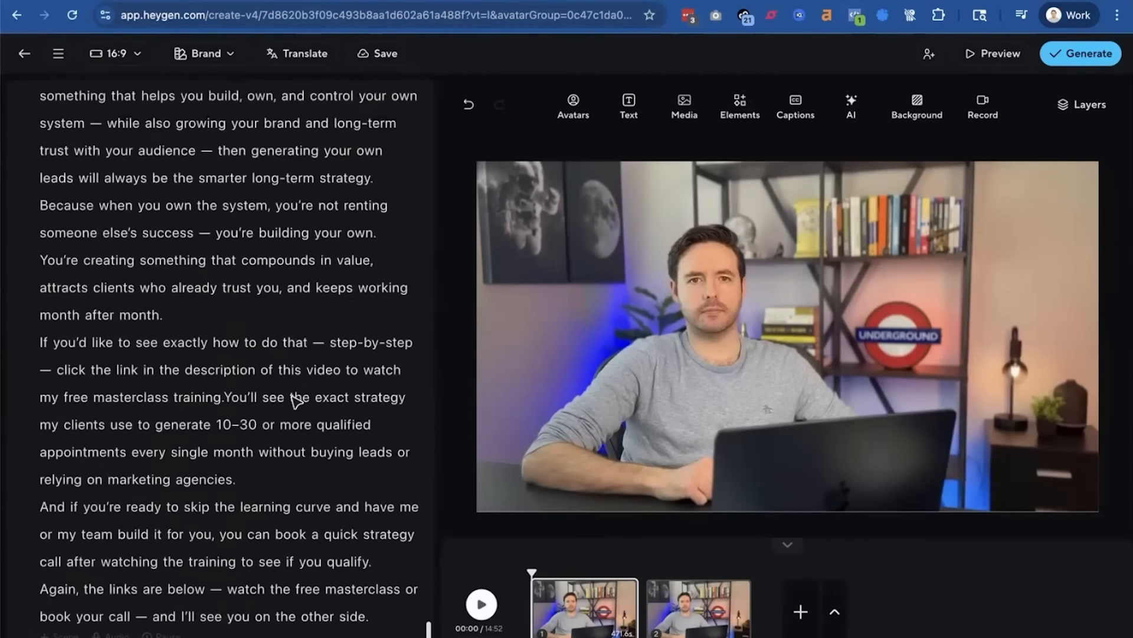
pyautogui.scroll(-8, 295, 400)
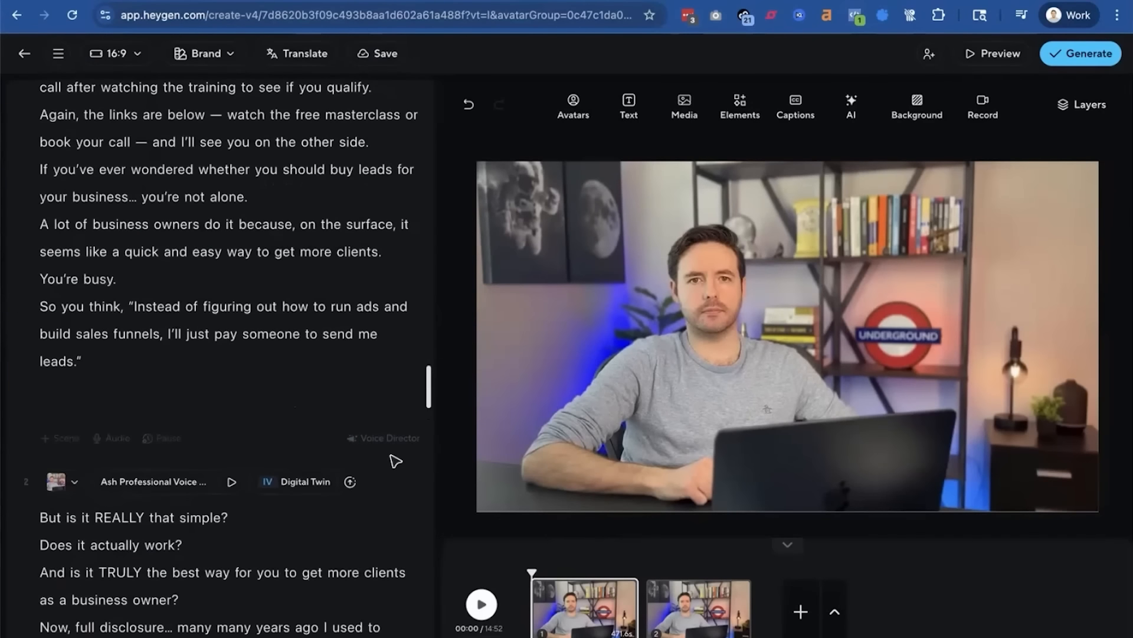
# - Delete the second scene containing the script from "But is it REALLY that simple?" onward
pyautogui.click(347, 544)
pyautogui.scroll(-1, 347, 543)
pyautogui.click(415, 417)
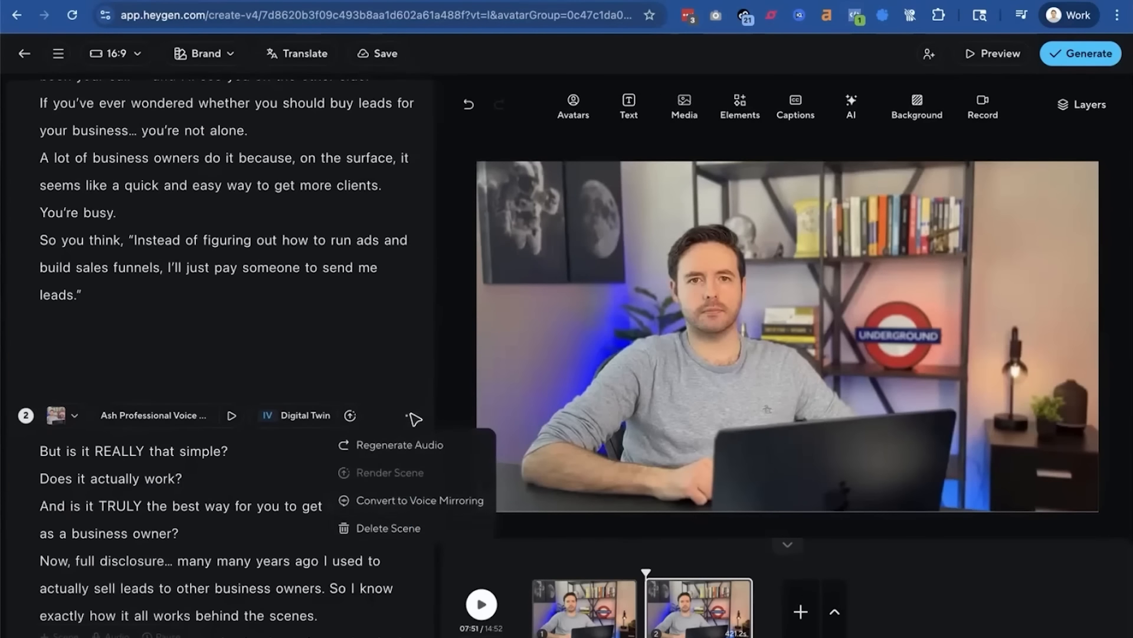
pyautogui.click(390, 527)
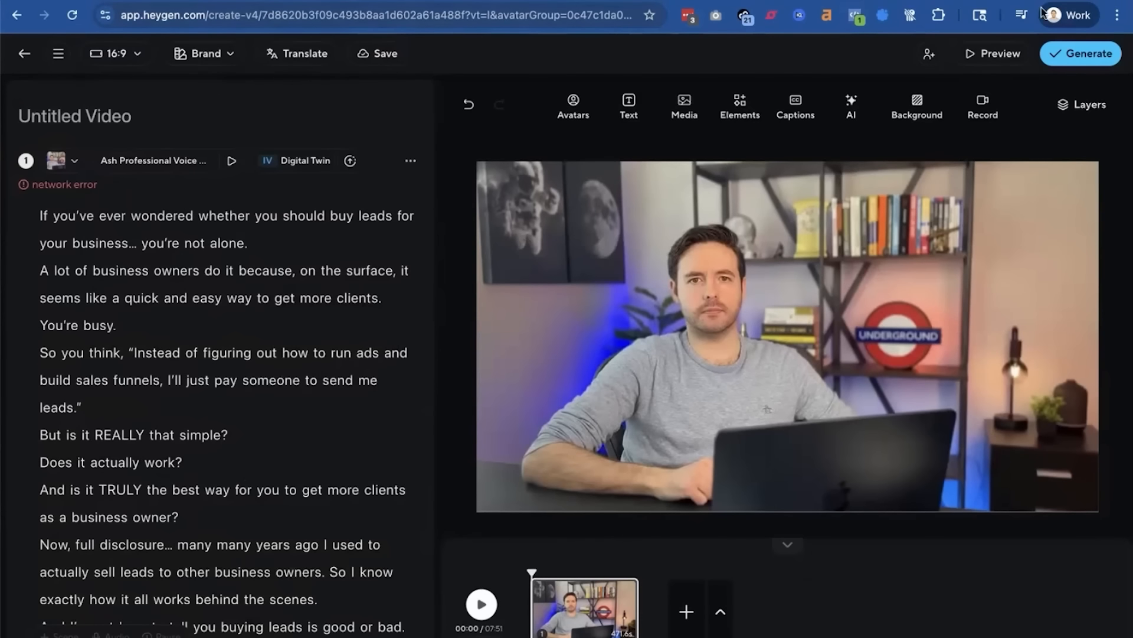
# - Leave the untitled video and open the finished video "Should you buy leads v2" from the projects
pyautogui.click(26, 55)
pyautogui.click(101, 107)
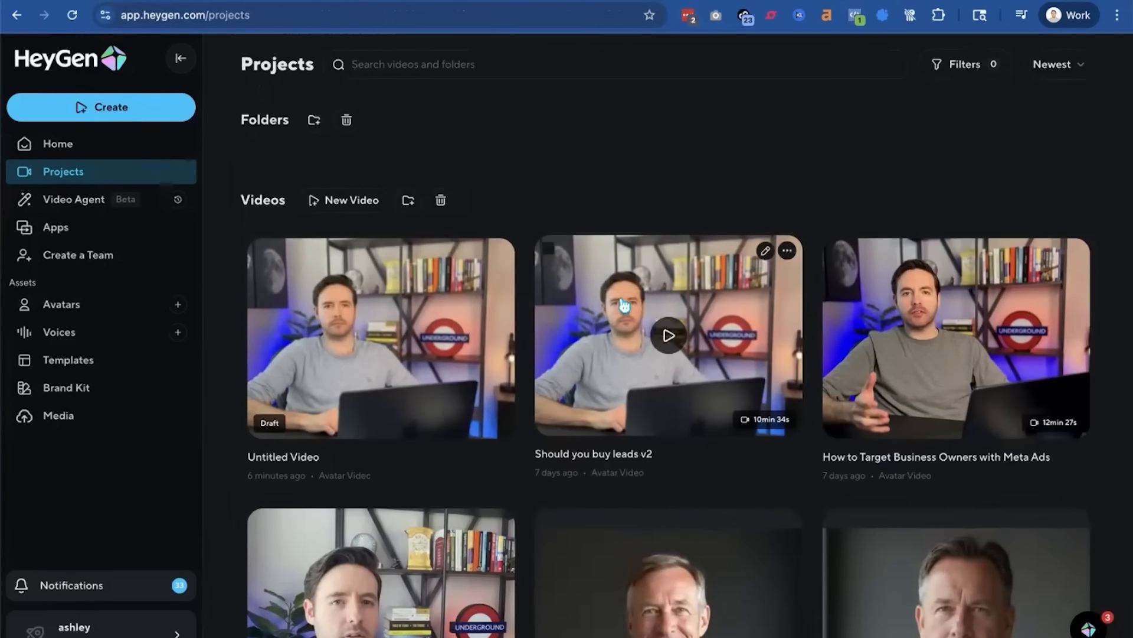
pyautogui.click(621, 303)
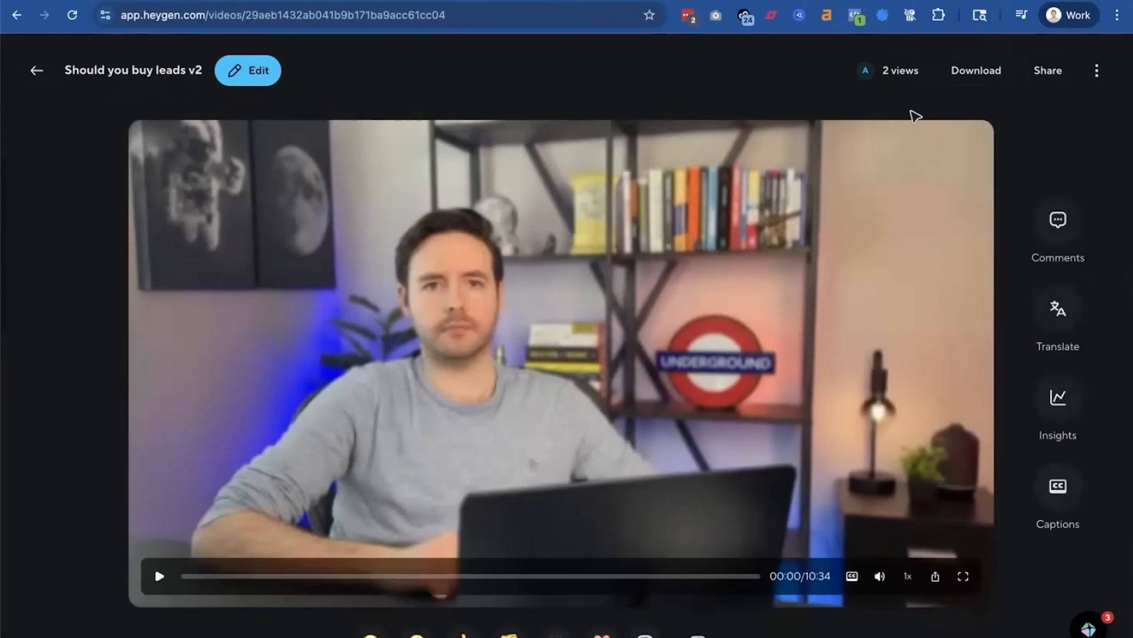